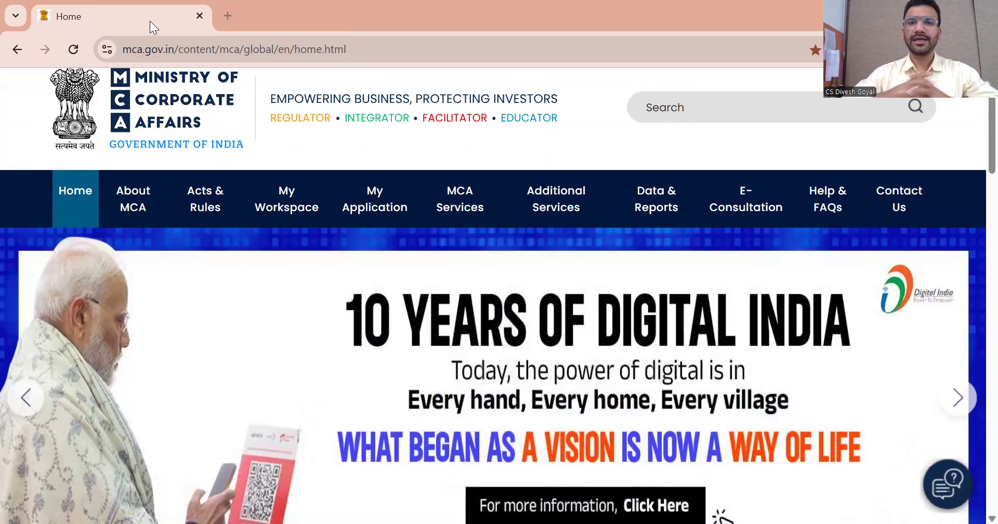
# Bring up the Company e-Filing Annual Filings list showing AOC-4 and AOC-4 OFFLINE
pyautogui.scroll(2, 711, 134)
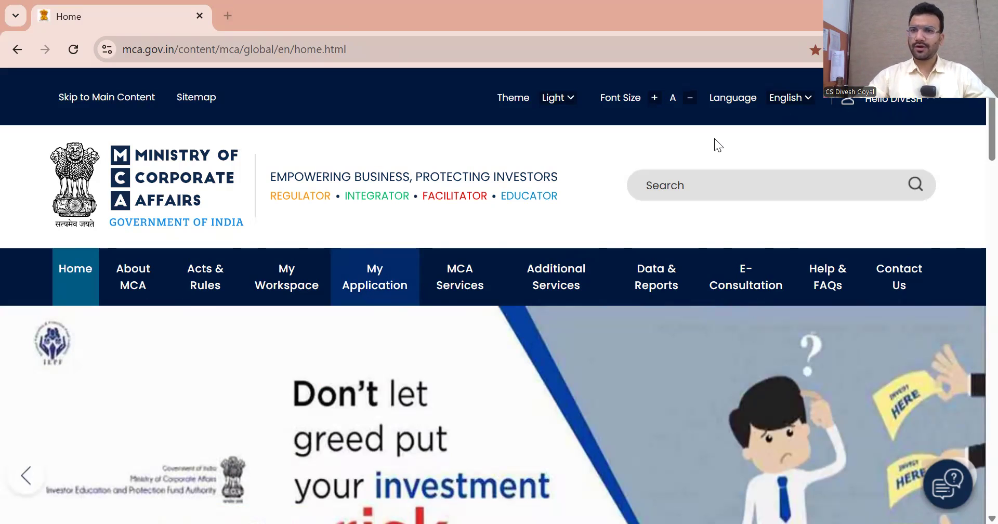
pyautogui.click(451, 283)
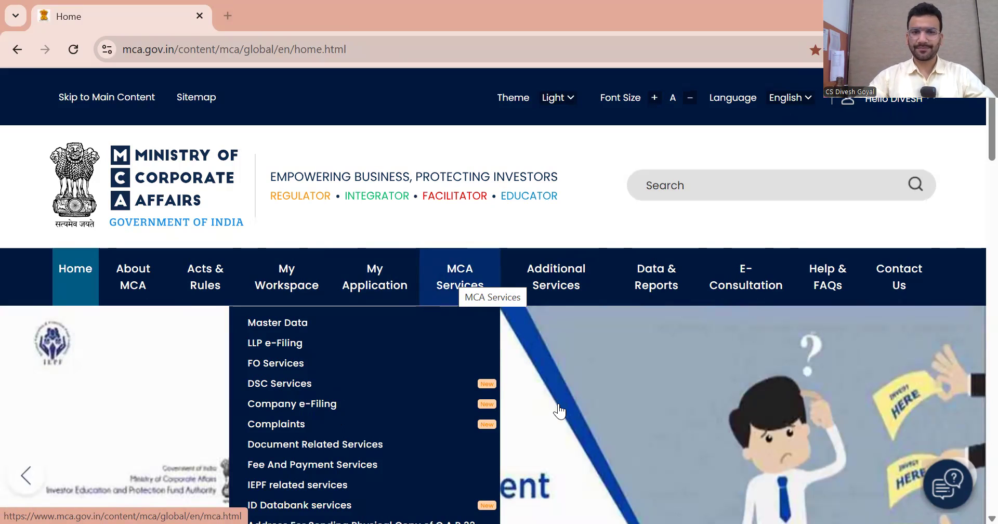
pyautogui.scroll(-3, 561, 411)
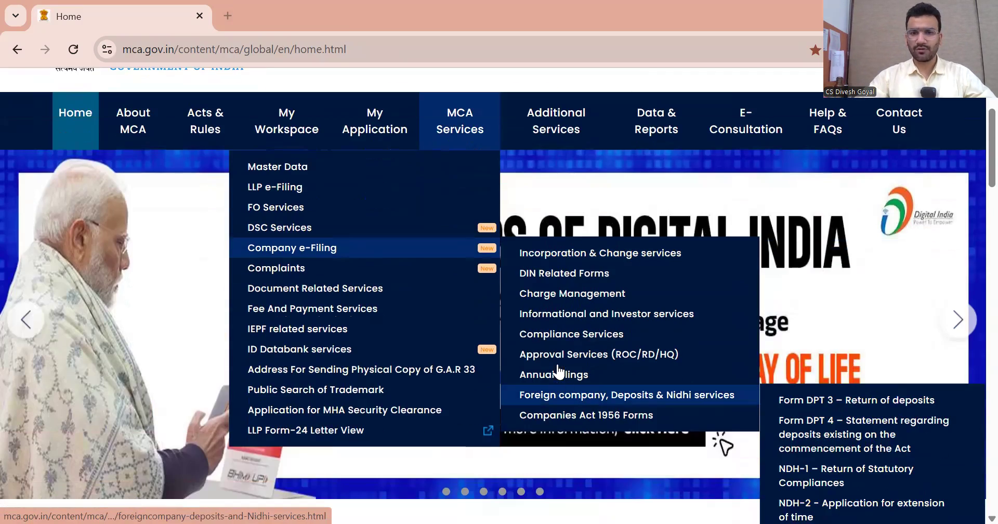
pyautogui.moveTo(557, 375)
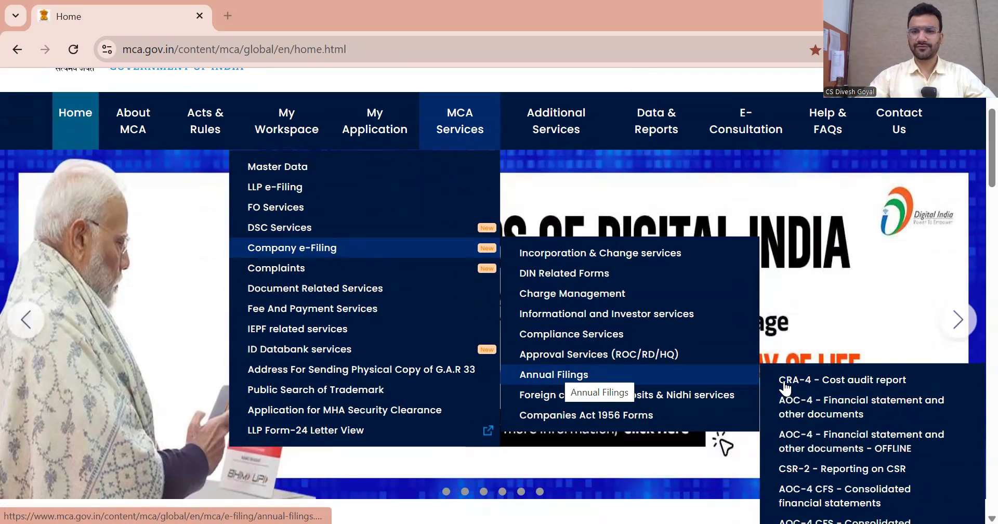
pyautogui.scroll(-1, 811, 385)
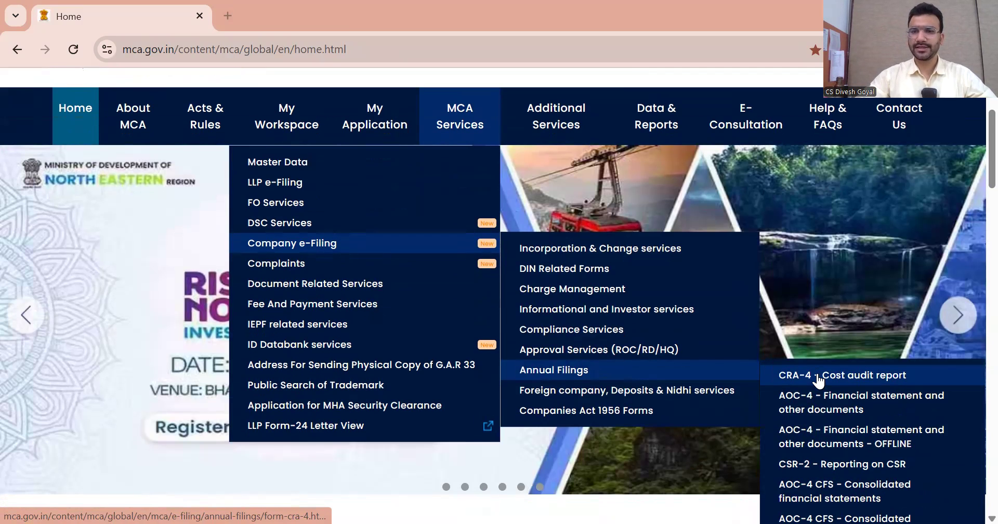
pyautogui.scroll(-1, 819, 382)
pyautogui.scroll(-1, 819, 382)
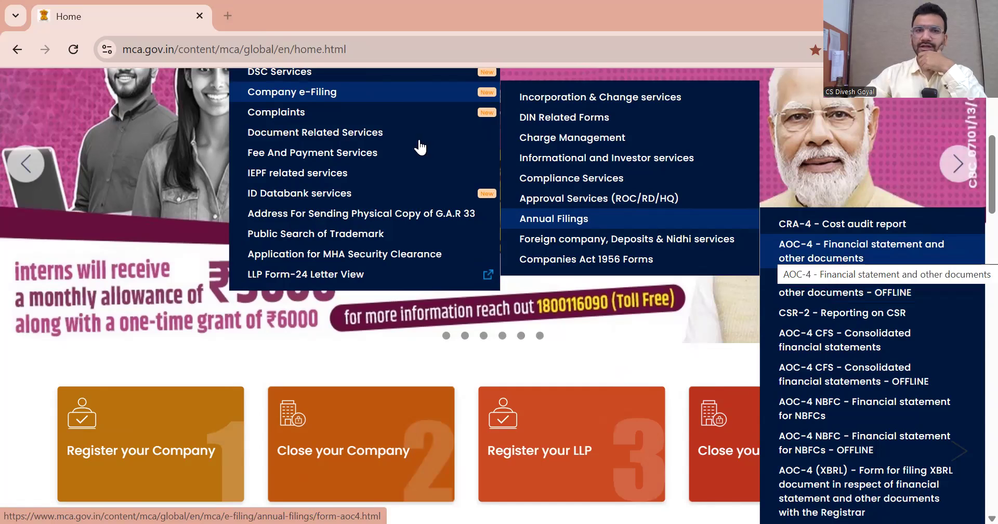
pyautogui.scroll(1, 420, 147)
pyautogui.scroll(2, 410, 208)
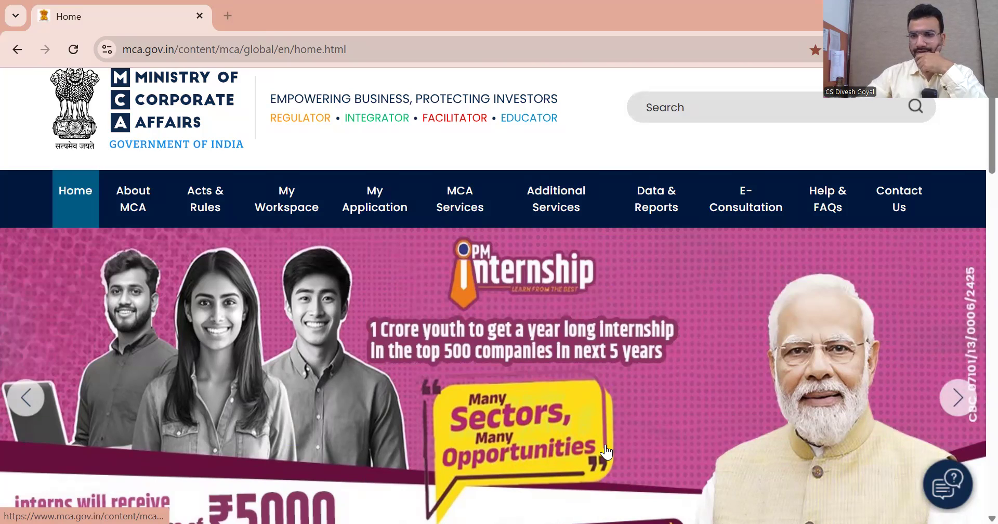
pyautogui.scroll(-1, 808, 460)
pyautogui.scroll(-1, 819, 458)
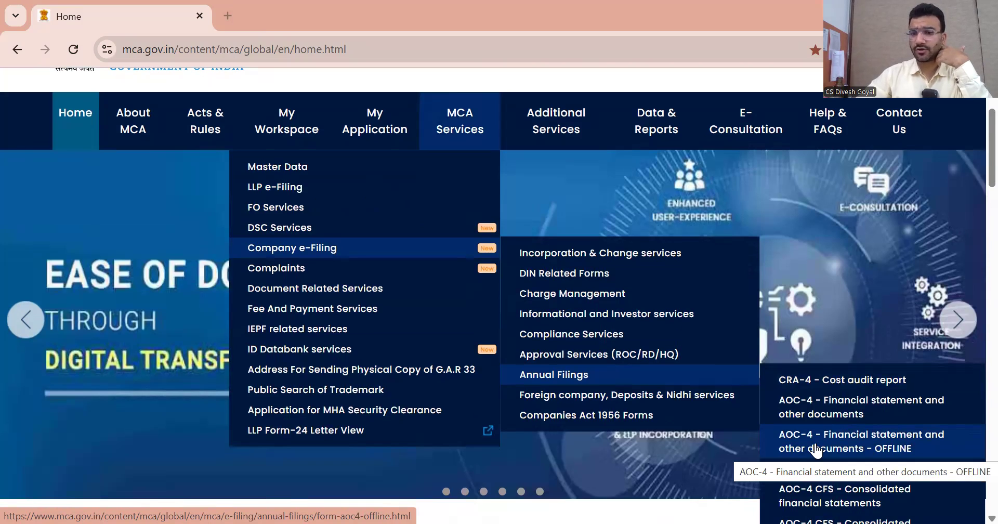
# Open the AOC-4 OFFLINE financial statement form
pyautogui.click(817, 451)
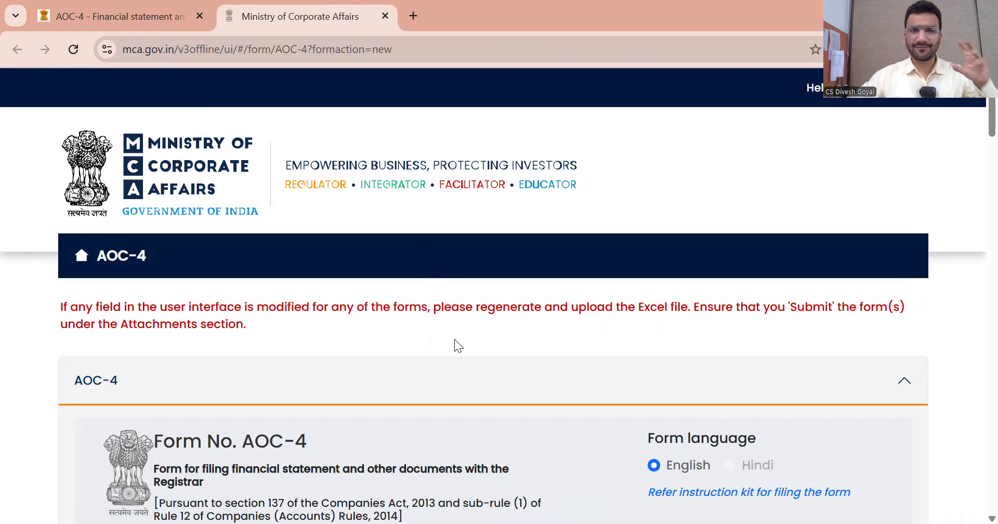
pyautogui.scroll(-5, 455, 330)
pyautogui.scroll(-3, 456, 333)
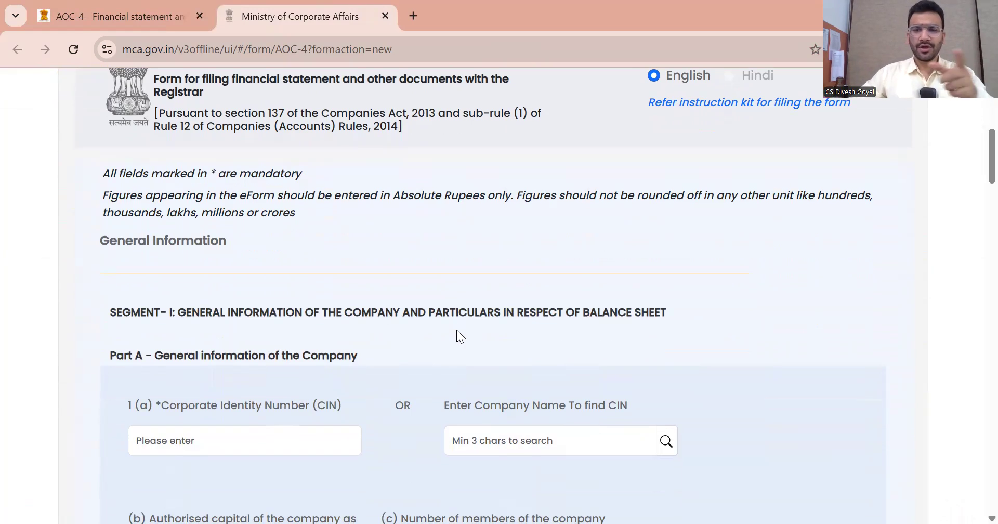
pyautogui.scroll(-2, 456, 332)
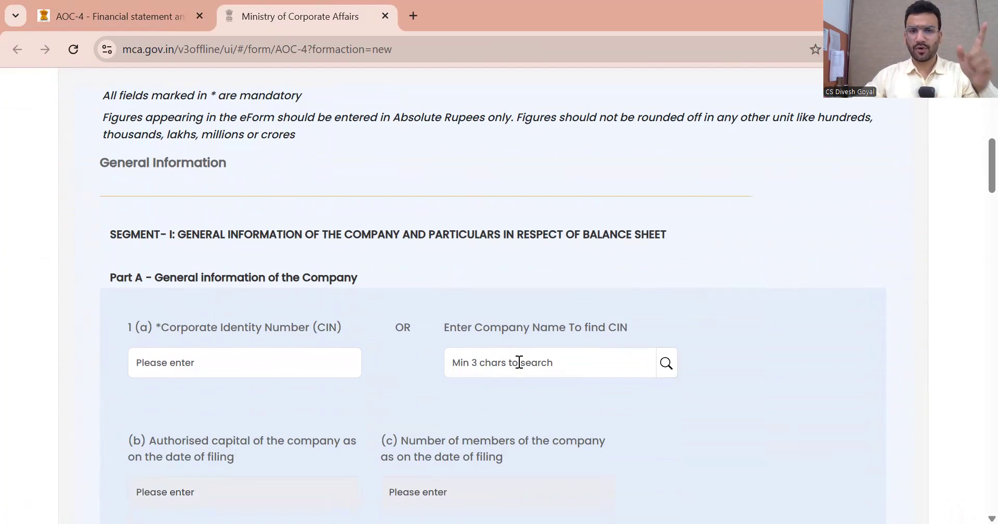
# Search 'strategic corpor' and select Strategic Corporate Solutions Private Limited to auto-fill its details
pyautogui.click(521, 362)
pyautogui.write('st')
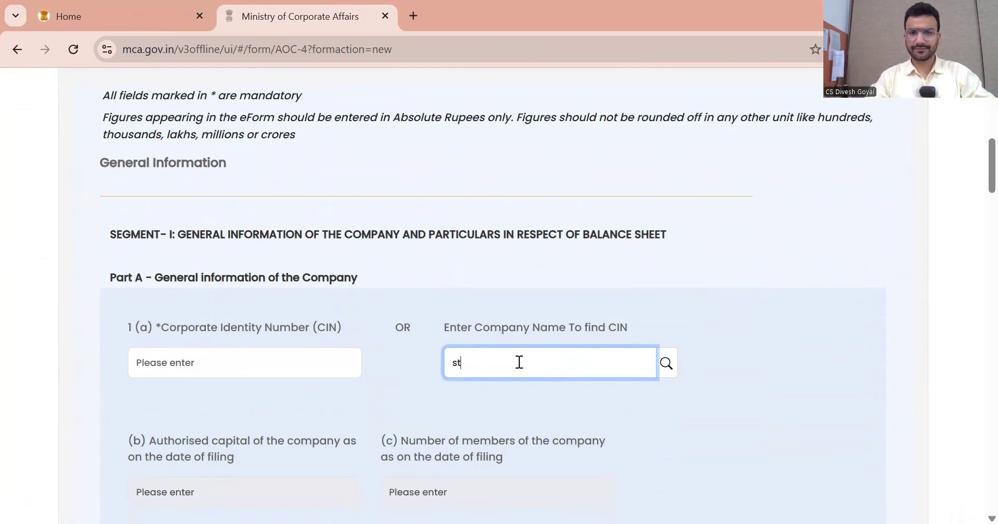
pyautogui.write('rategic corpor')
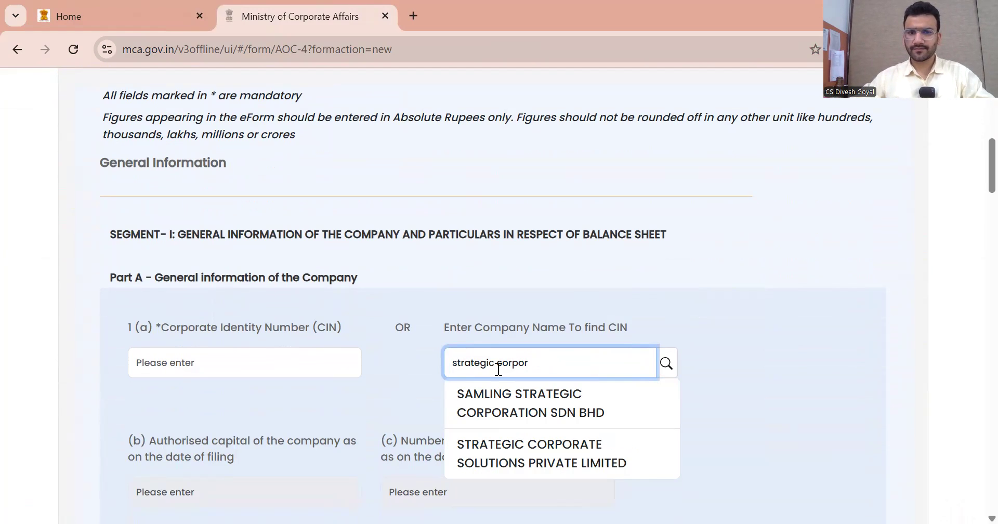
pyautogui.click(510, 462)
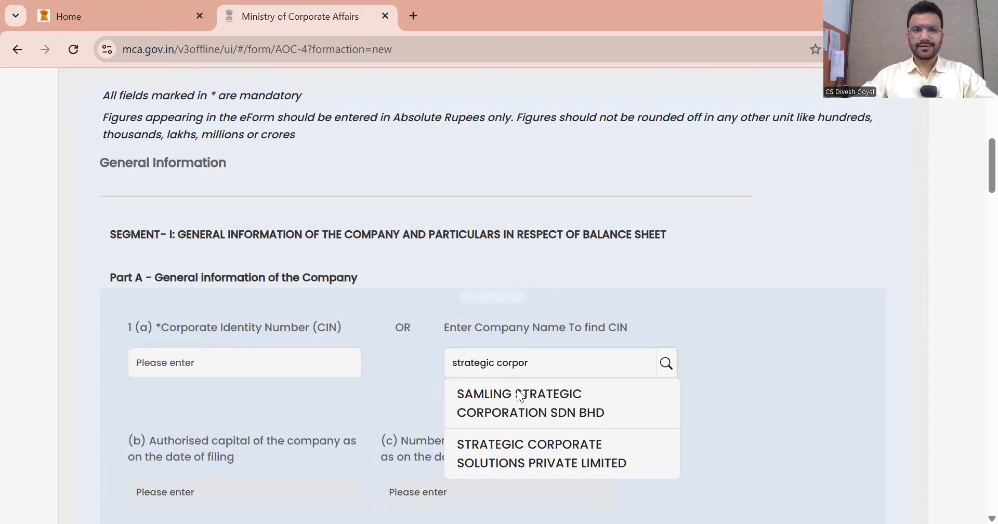
pyautogui.scroll(-3, 617, 288)
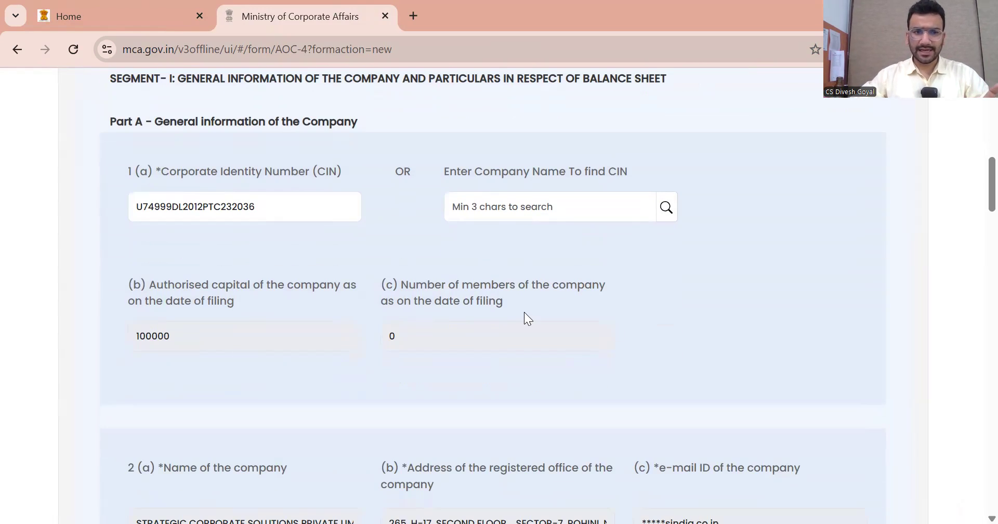
pyautogui.scroll(-5, 524, 312)
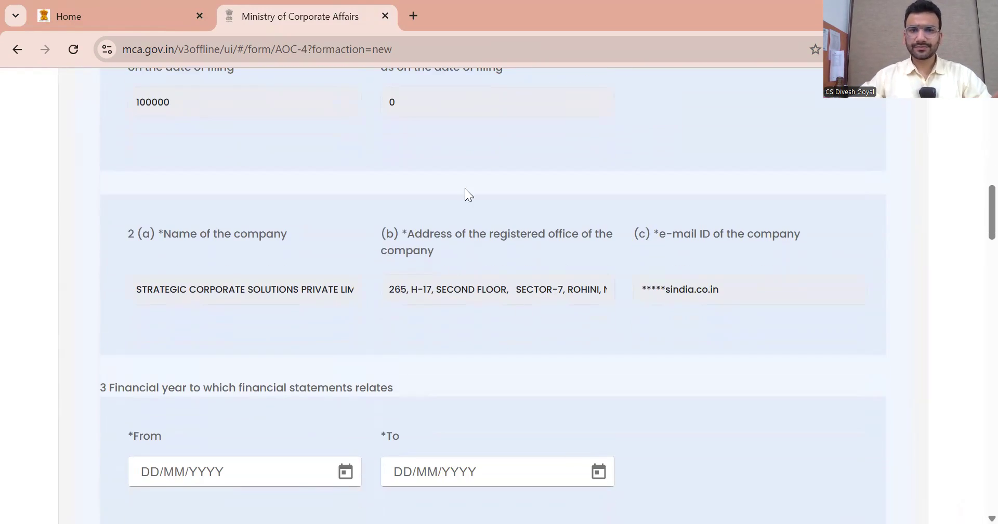
# Set the financial year period from 01/04/2024 to 31/03/2025
pyautogui.scroll(-3, 562, 249)
pyautogui.click(345, 314)
pyautogui.scroll(3, 309, 309)
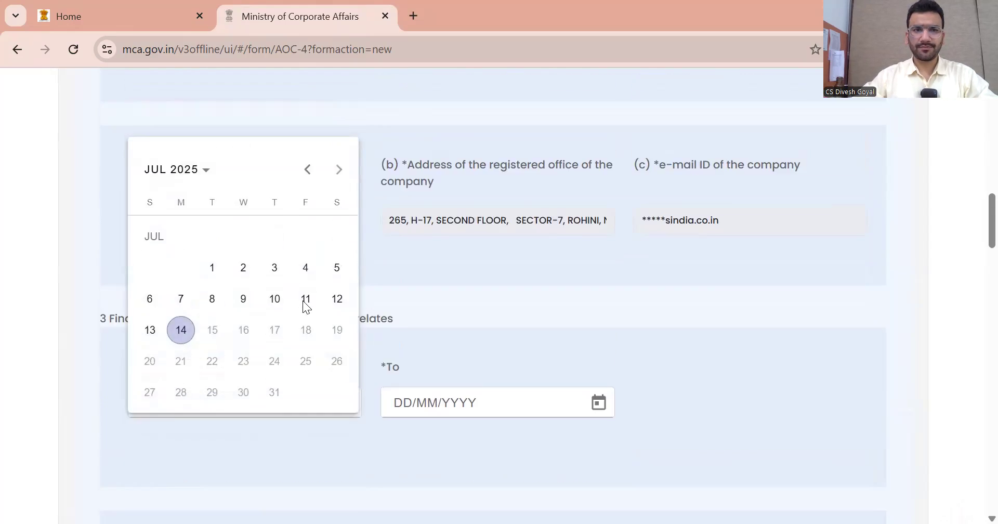
pyautogui.click(180, 263)
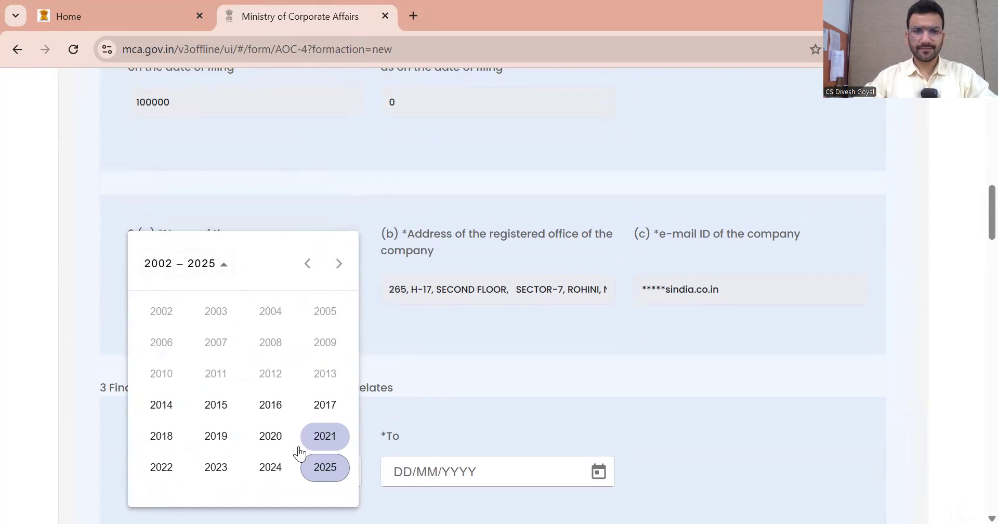
pyautogui.click(271, 466)
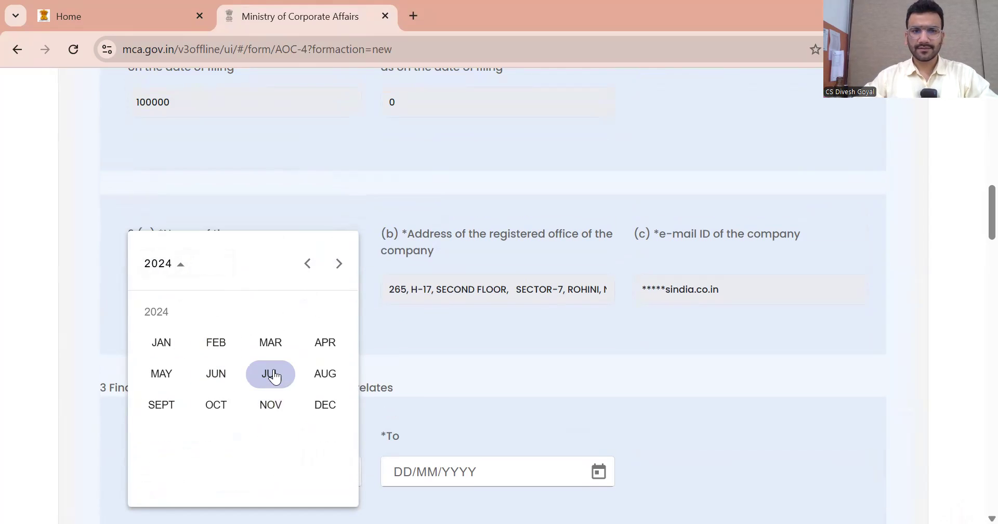
pyautogui.click(328, 344)
pyautogui.click(190, 372)
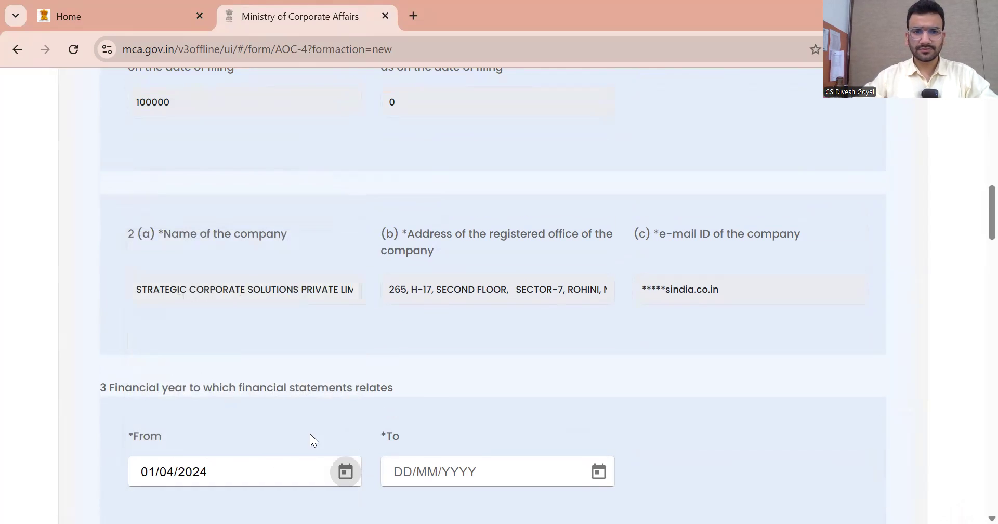
pyautogui.click(597, 472)
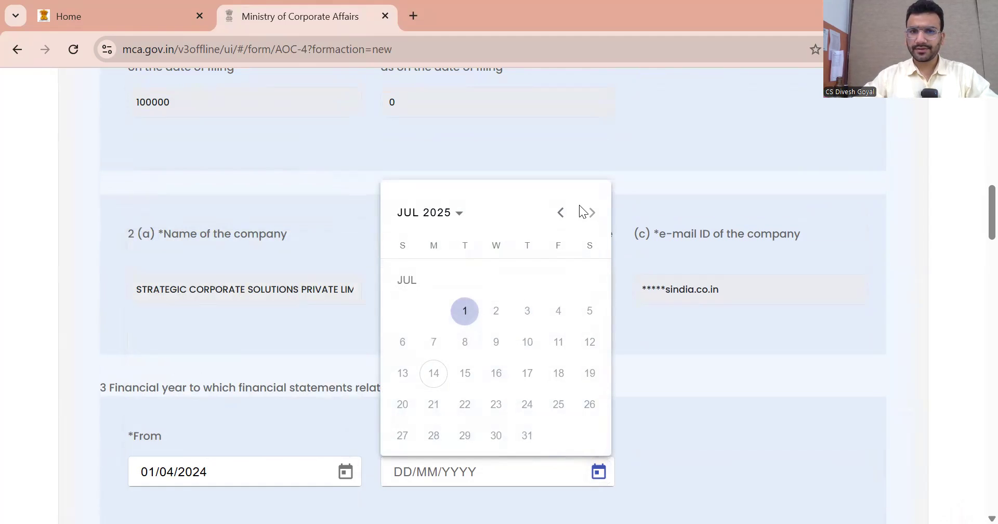
pyautogui.click(560, 212)
pyautogui.click(560, 212)
pyautogui.click(560, 212)
pyautogui.click(560, 212)
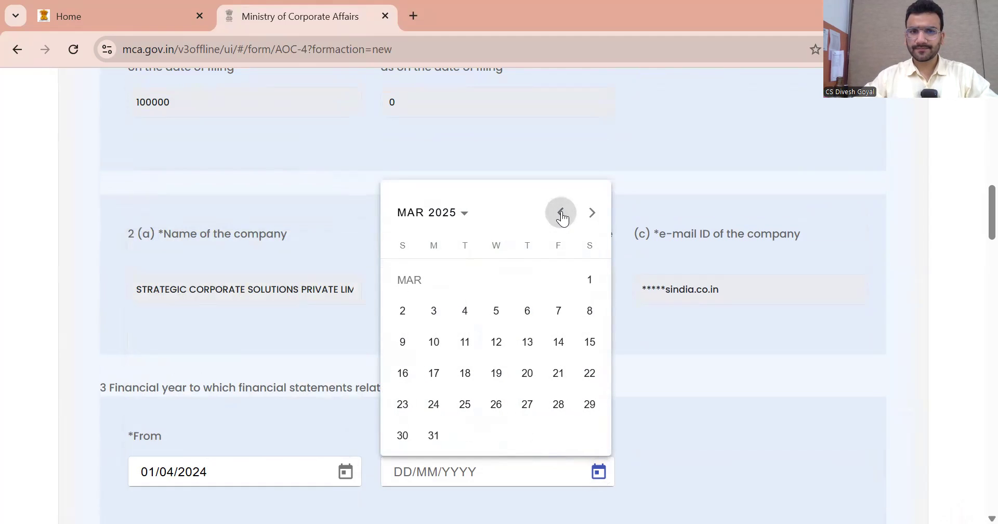
pyautogui.click(433, 435)
# Set the 4(a) board approval meeting date to 01/07/2025
pyautogui.scroll(-3, 697, 379)
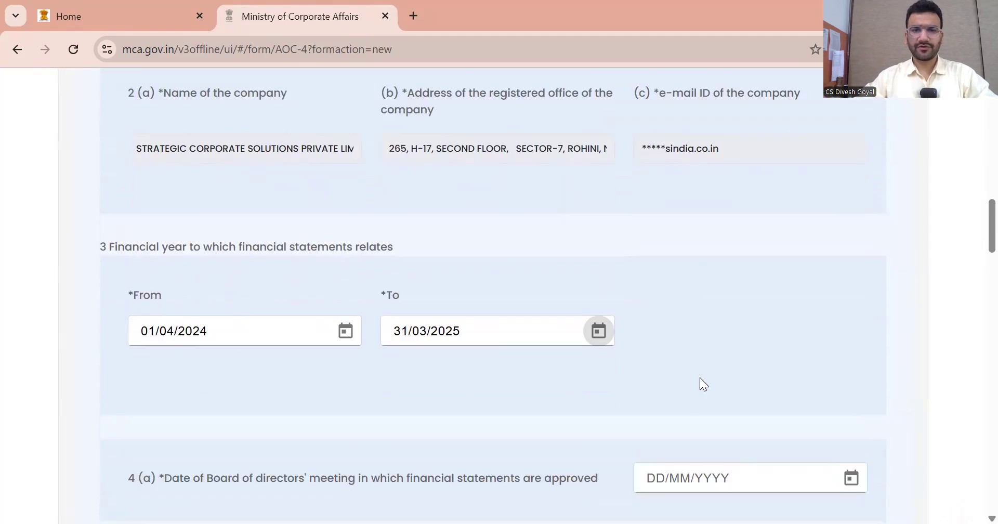
pyautogui.scroll(-3, 696, 361)
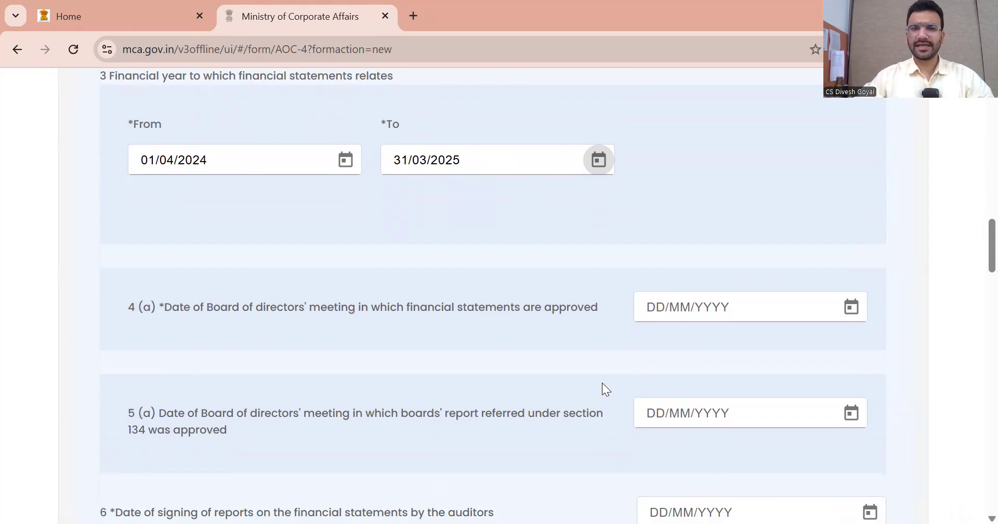
pyautogui.click(849, 310)
pyautogui.click(719, 207)
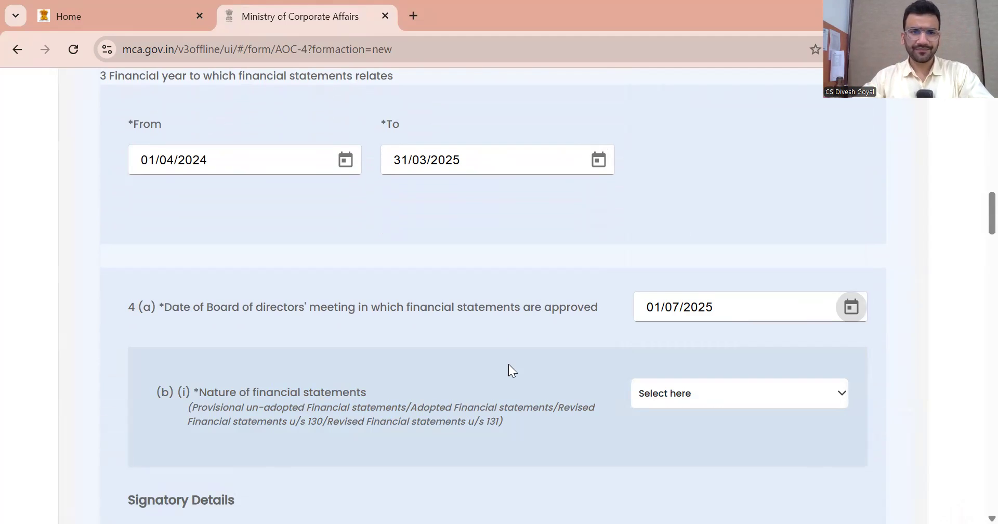
# Set the nature of financial statements to Adopted Financial statements
pyautogui.scroll(-1, 605, 338)
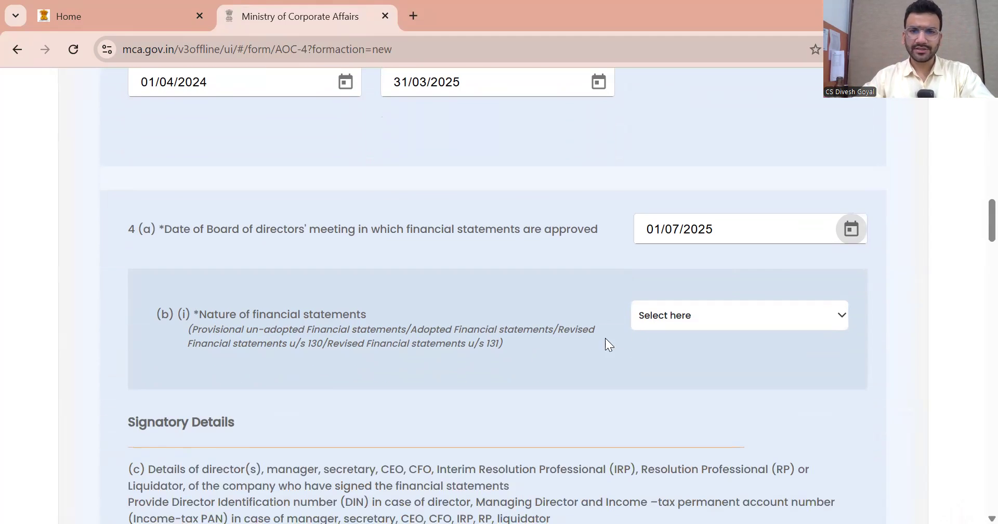
pyautogui.click(701, 312)
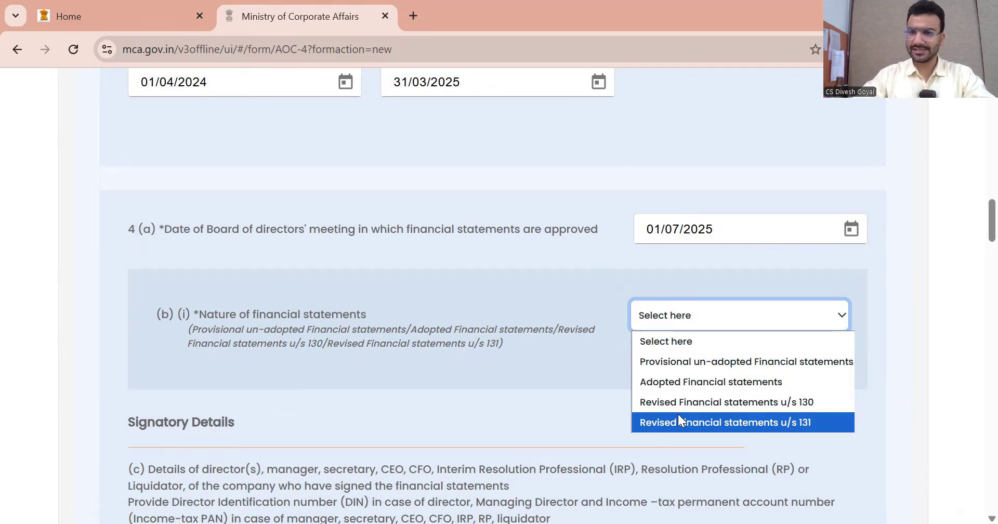
pyautogui.click(680, 382)
# Answer No to provisional statements filed earlier and paste the first signatory's DIN
pyautogui.scroll(-3, 536, 356)
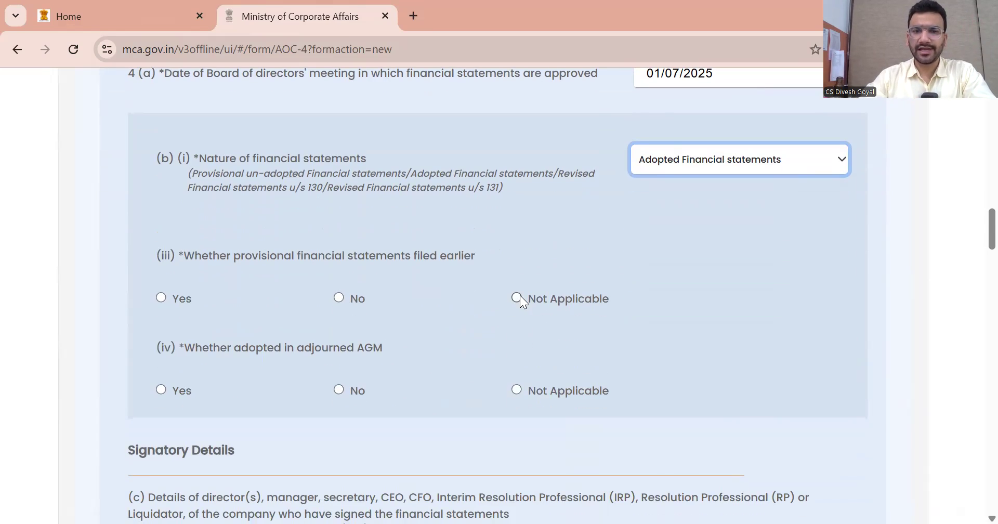
pyautogui.click(517, 299)
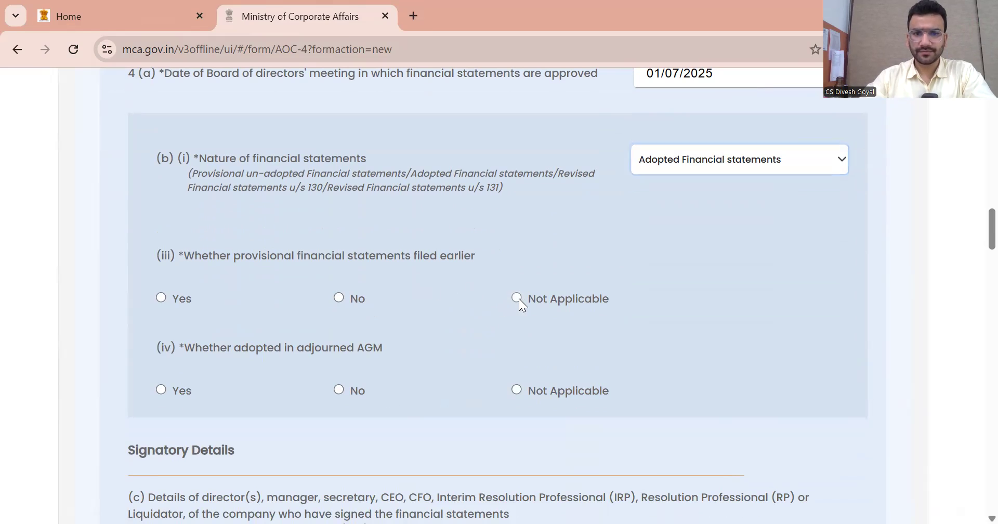
pyautogui.click(337, 298)
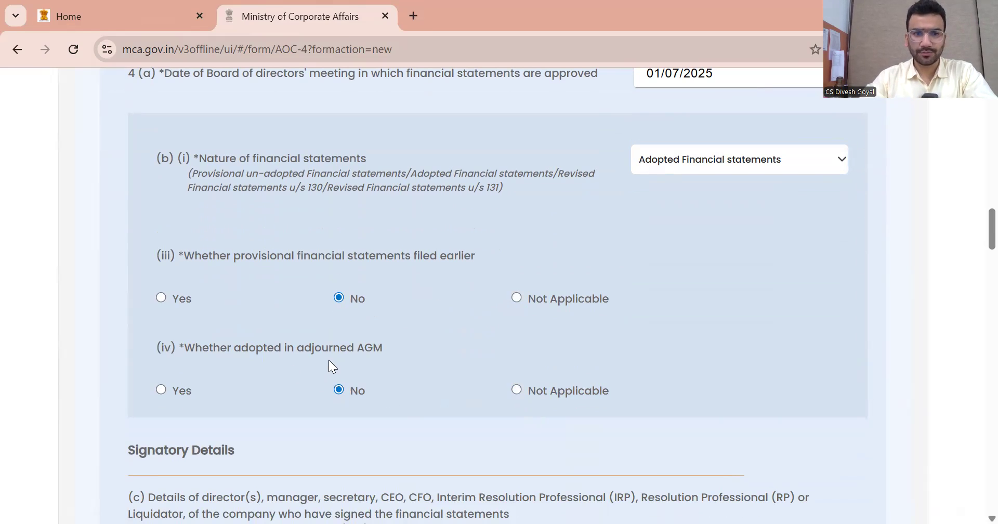
pyautogui.scroll(-5, 356, 358)
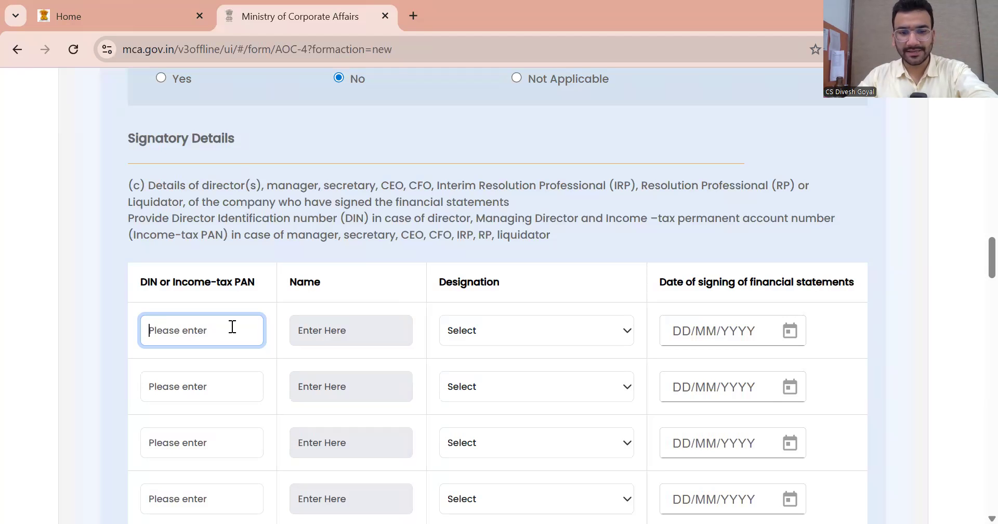
# Fetch the first signatory's name, set signing date 01/07/2025 and designation Director
pyautogui.click(356, 281)
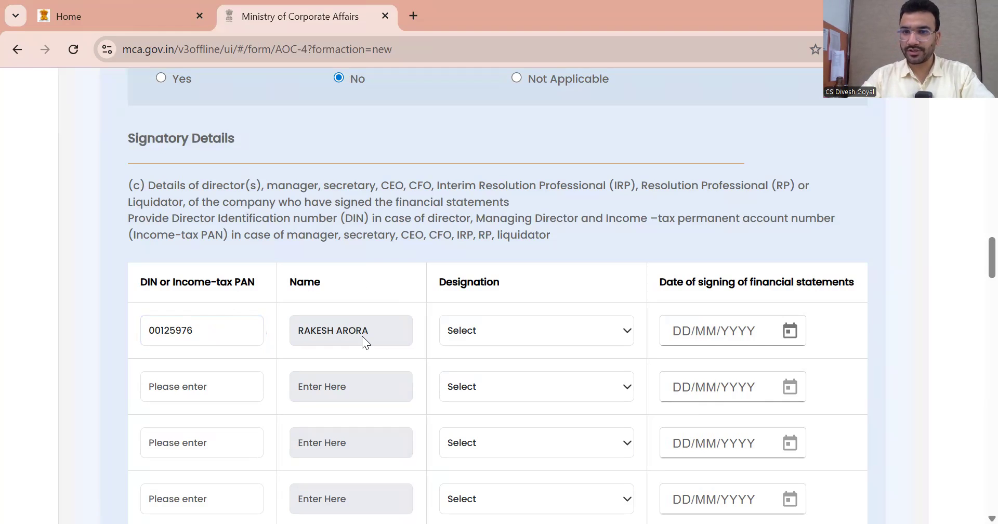
pyautogui.click(789, 331)
pyautogui.click(743, 204)
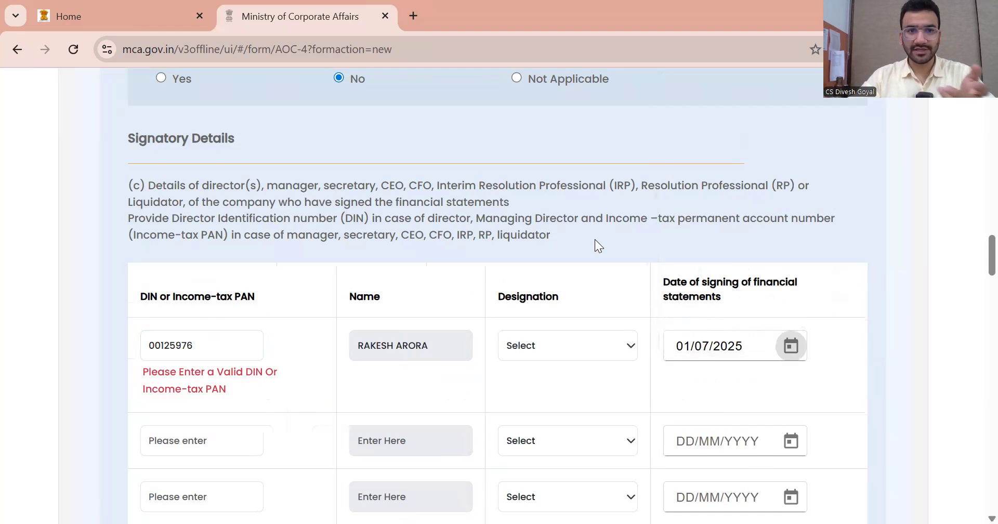
pyautogui.scroll(2, 595, 239)
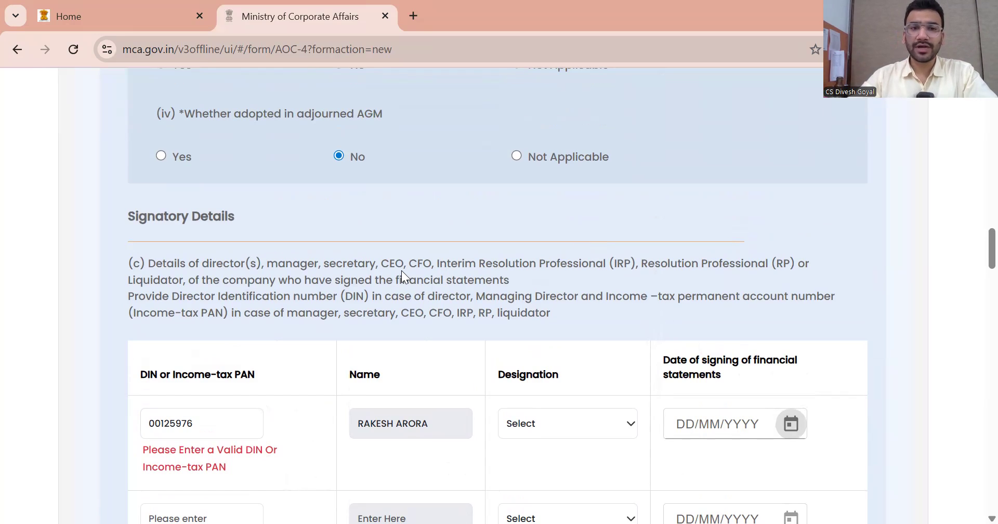
pyautogui.moveTo(641, 261); pyautogui.dragTo(778, 260)
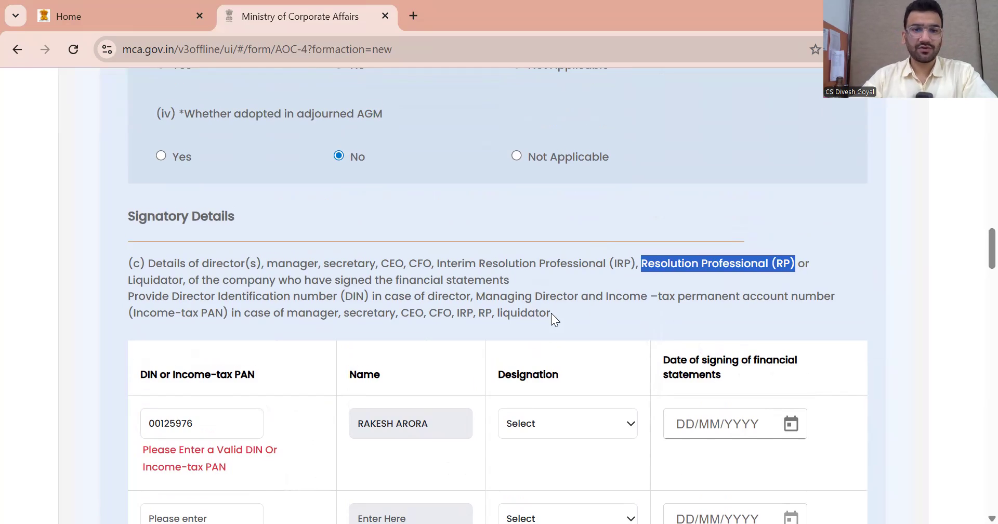
pyautogui.scroll(-1, 552, 314)
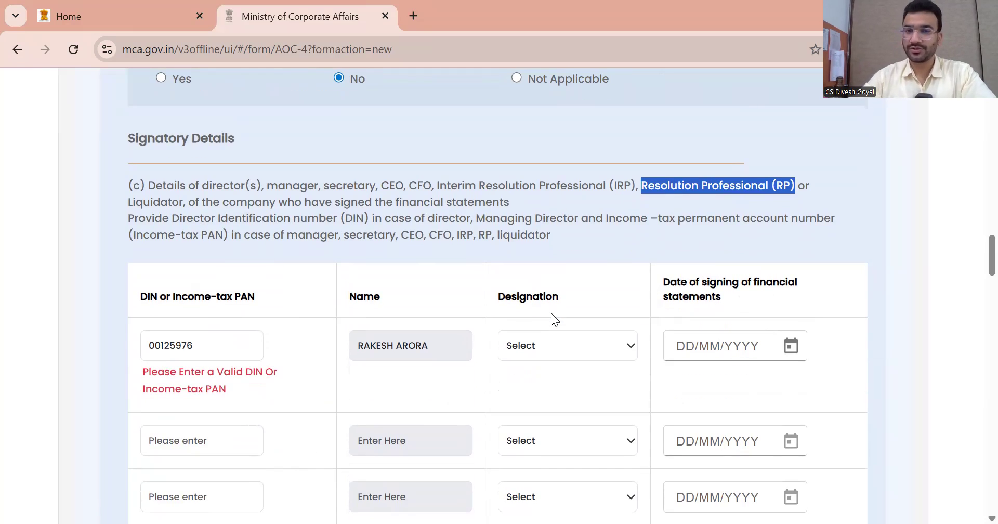
pyautogui.click(554, 345)
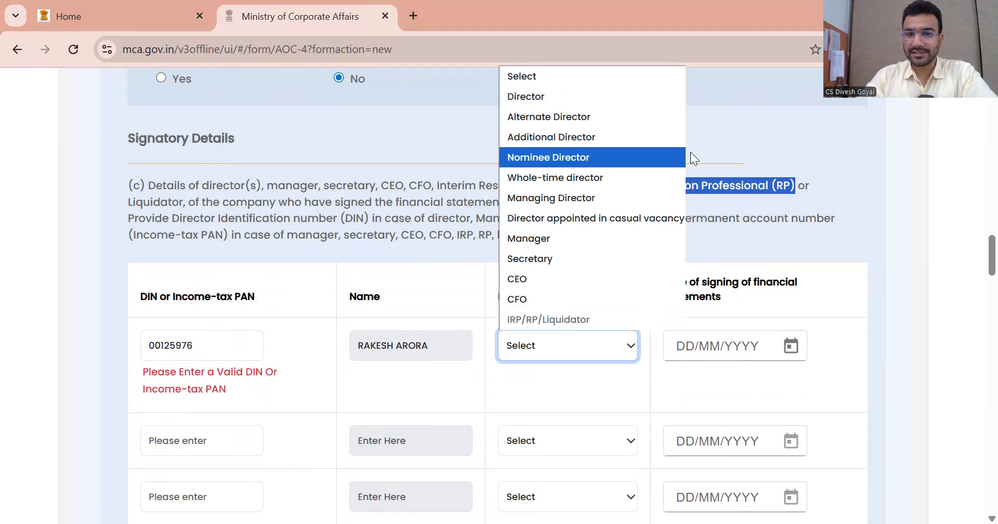
pyautogui.scroll(1, 690, 152)
pyautogui.click(588, 428)
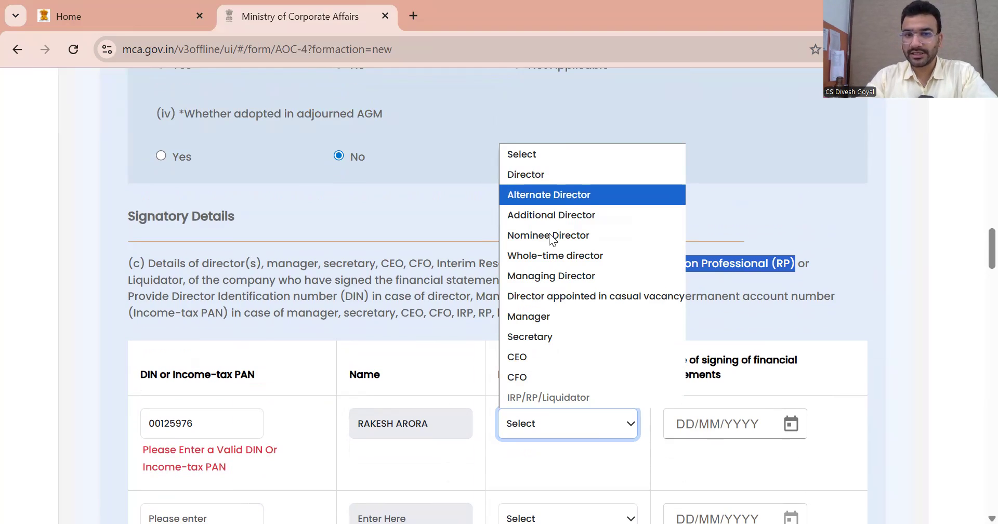
pyautogui.click(538, 176)
# Revalidate the first DIN and paste the second signatory's DIN to fetch the name
pyautogui.scroll(-1, 305, 408)
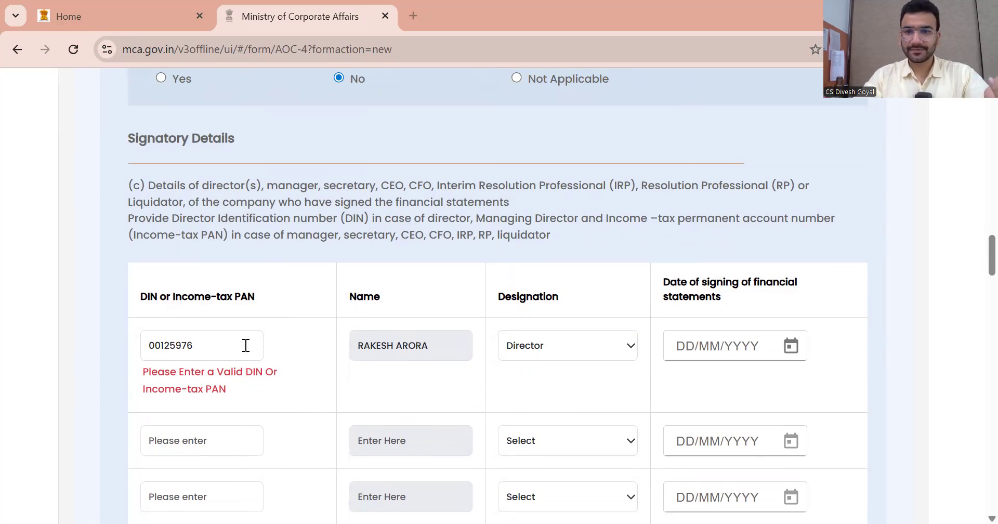
pyautogui.click(226, 349)
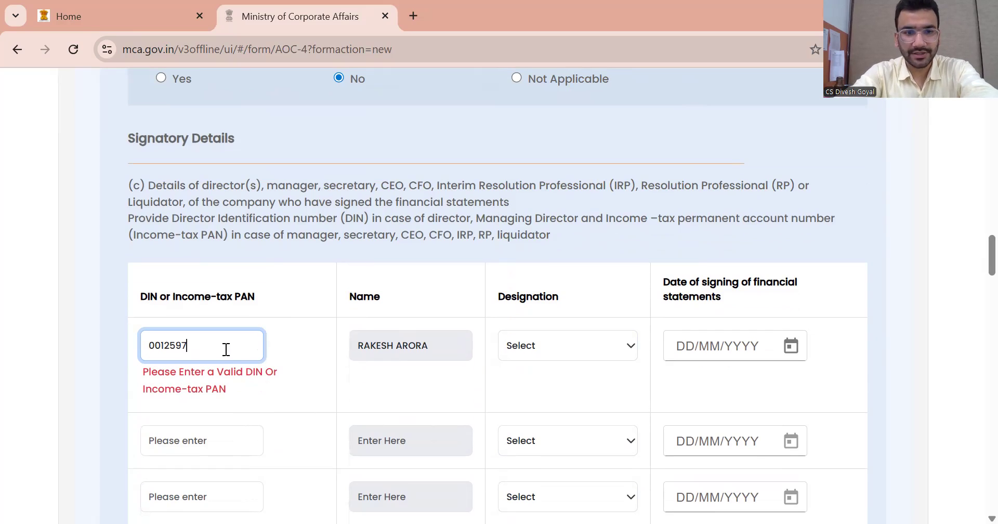
pyautogui.click(326, 305)
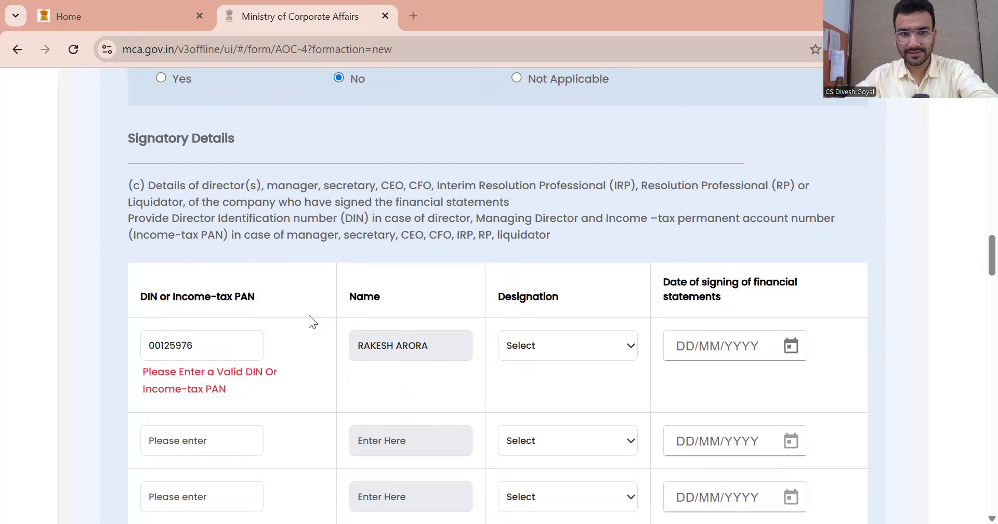
pyautogui.click(180, 429)
pyautogui.click(343, 395)
# Reselect Director as the first signatory's designation
pyautogui.scroll(-1, 335, 367)
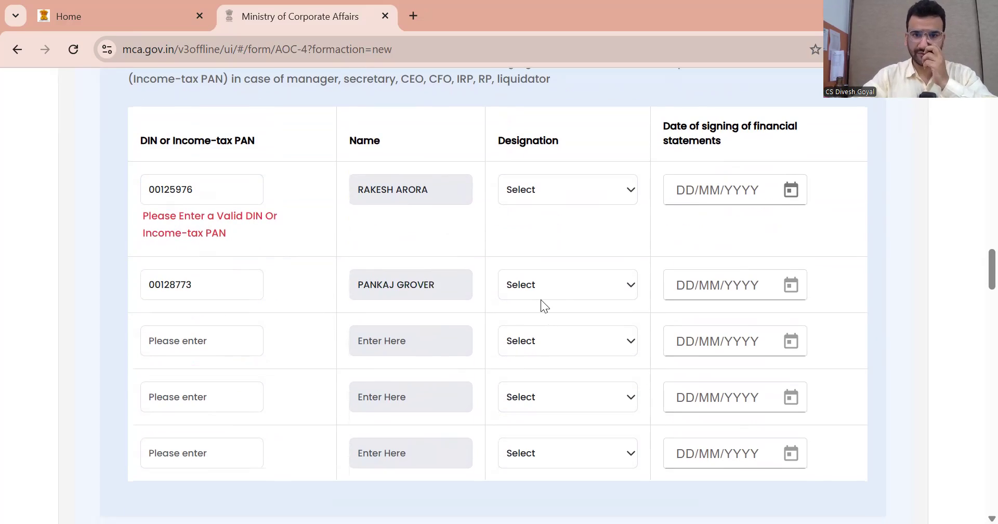
pyautogui.click(538, 296)
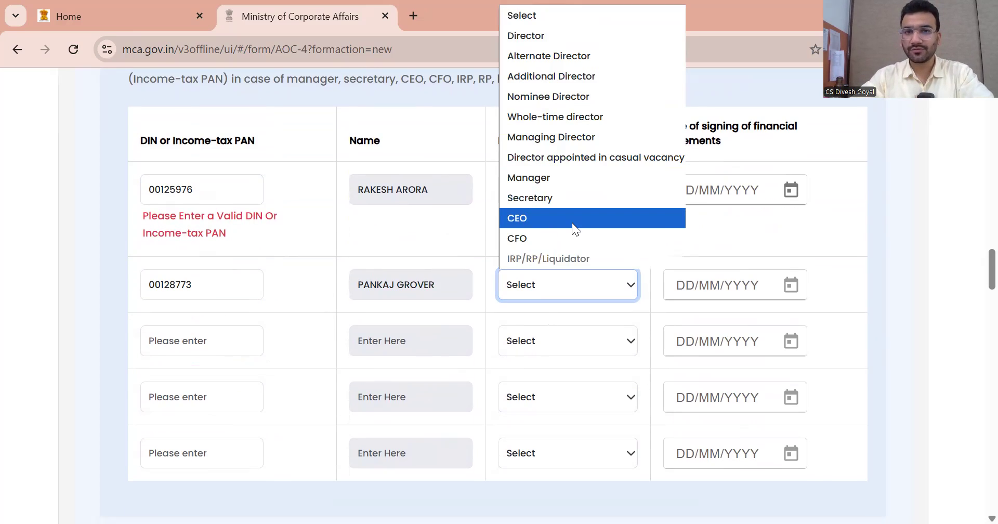
pyautogui.scroll(1, 535, 349)
pyautogui.click(535, 367)
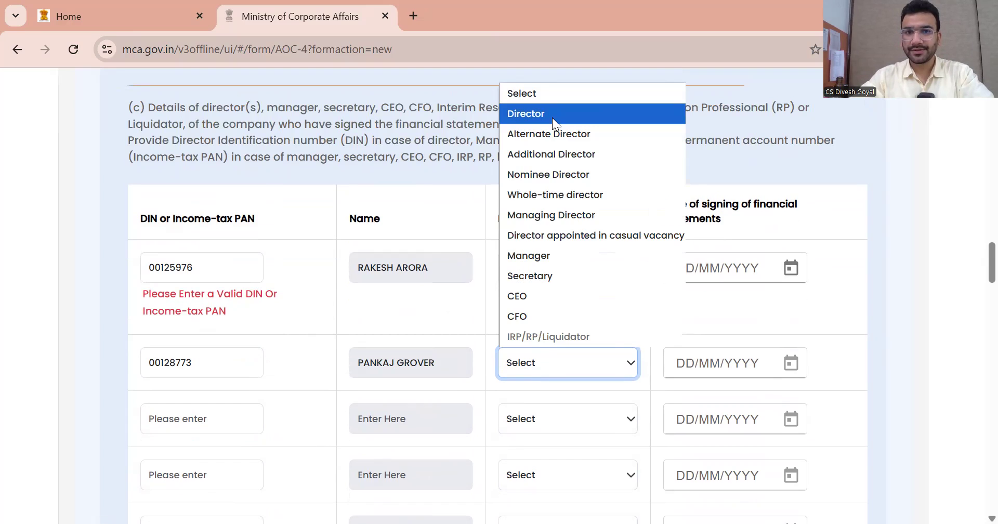
pyautogui.click(548, 271)
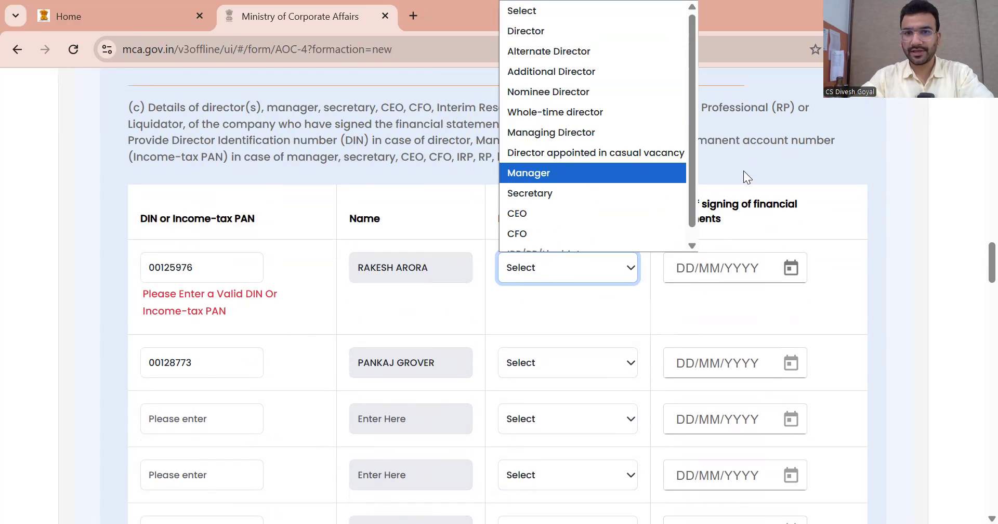
pyautogui.scroll(2, 743, 170)
pyautogui.click(510, 424)
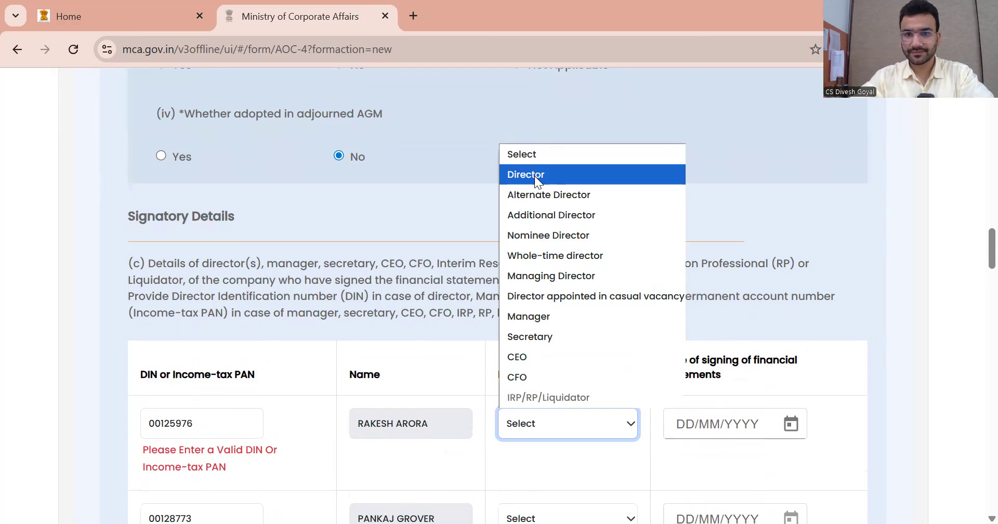
pyautogui.click(534, 176)
pyautogui.scroll(-1, 699, 381)
# Re-enter the first DIN, then set Director and signing date 01/07/2025 for row one
pyautogui.moveTo(225, 350); pyautogui.dragTo(71, 343)
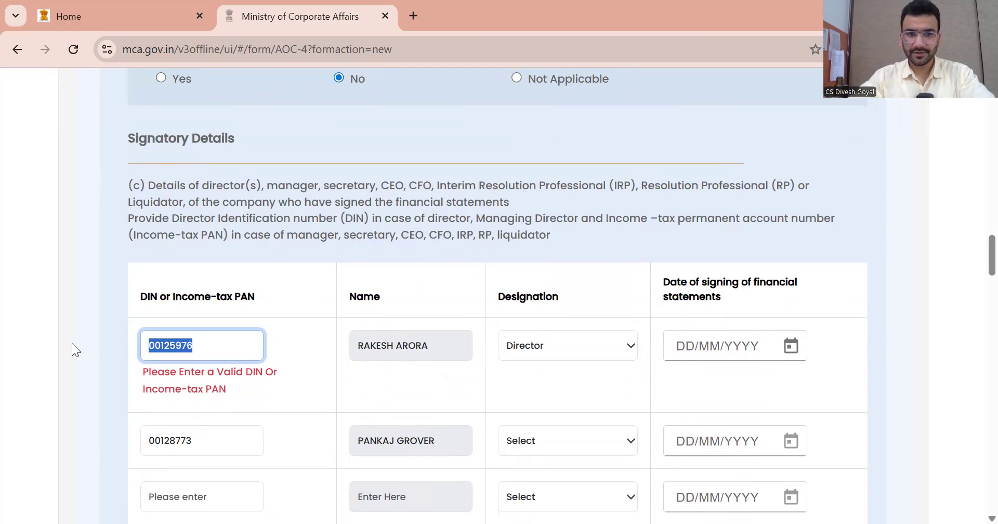
pyautogui.hotkey('ctrl', 'x')
pyautogui.click(222, 325)
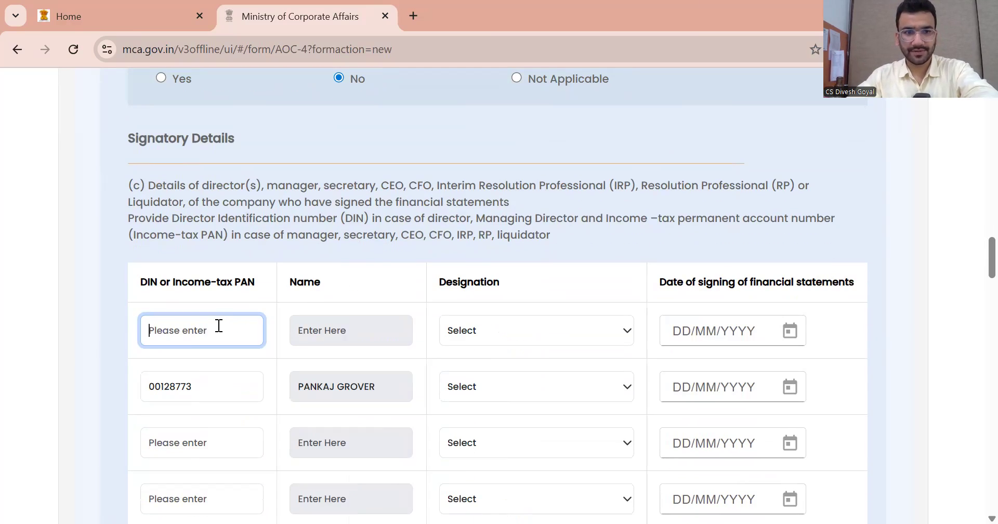
pyautogui.hotkey('ctrl', 'v')
pyautogui.click(377, 246)
pyautogui.click(577, 326)
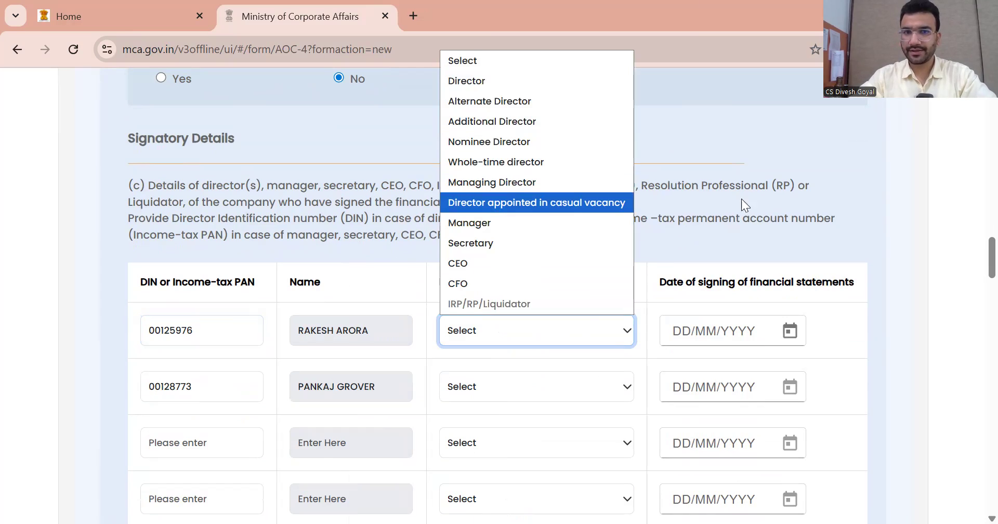
pyautogui.scroll(1, 586, 294)
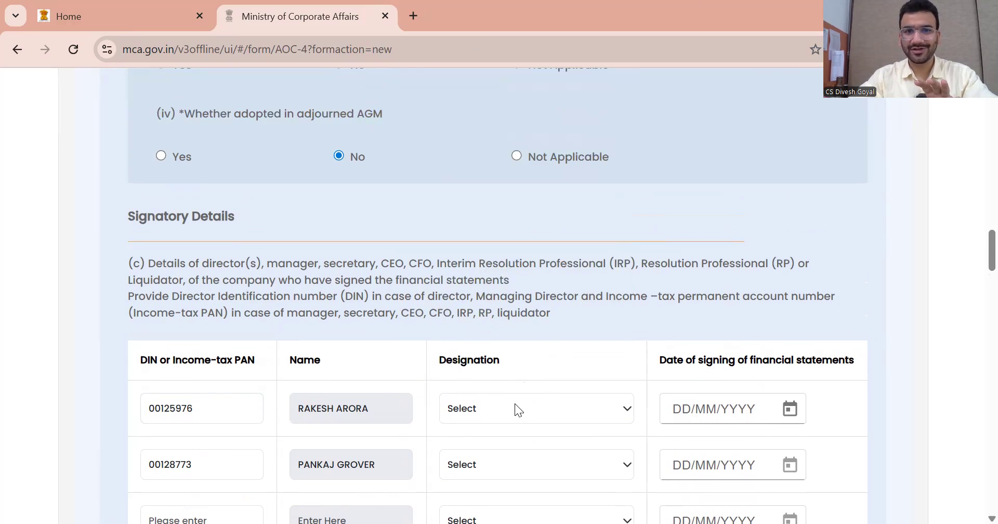
pyautogui.click(514, 403)
pyautogui.click(469, 161)
pyautogui.click(789, 409)
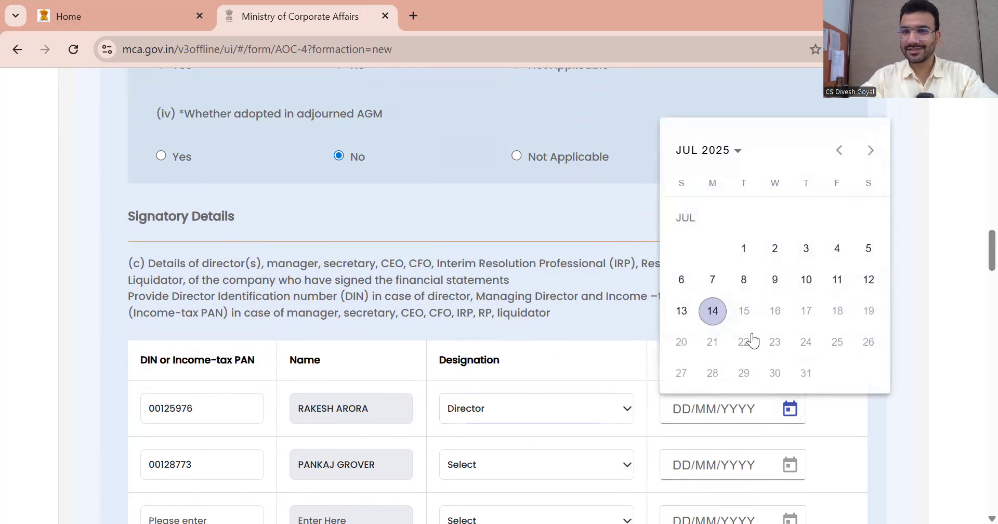
pyautogui.click(743, 249)
# Set the second signatory's designation to Director and signing date to 01/07/2025
pyautogui.scroll(-3, 973, 254)
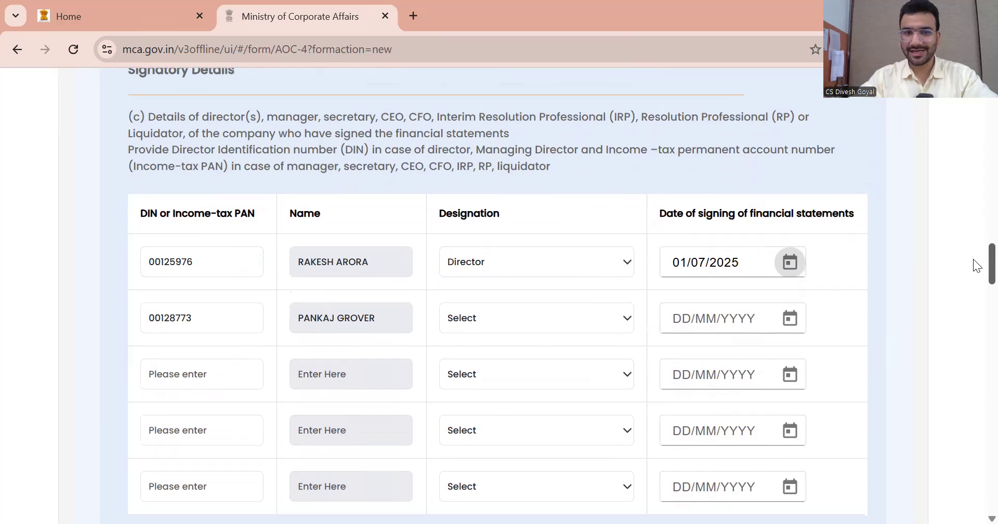
pyautogui.click(534, 322)
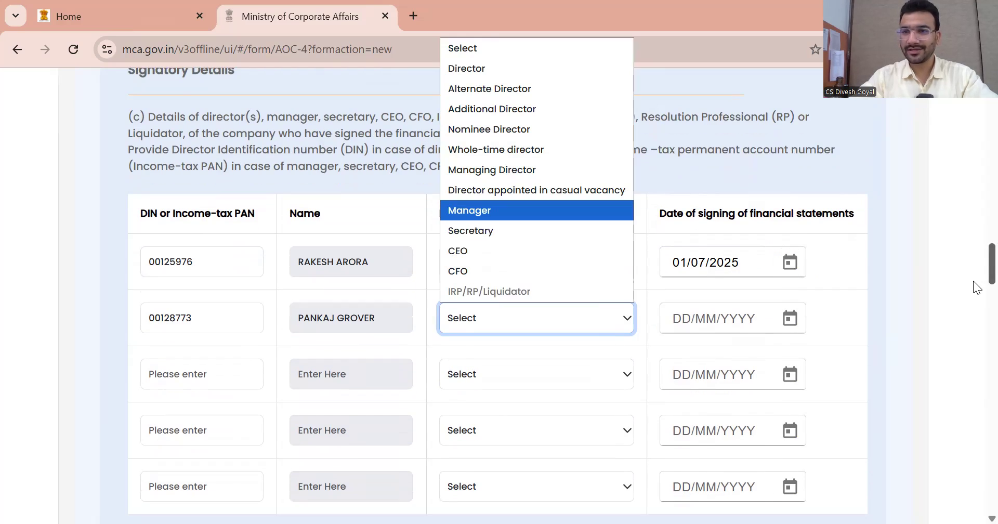
pyautogui.scroll(3, 972, 281)
pyautogui.click(502, 448)
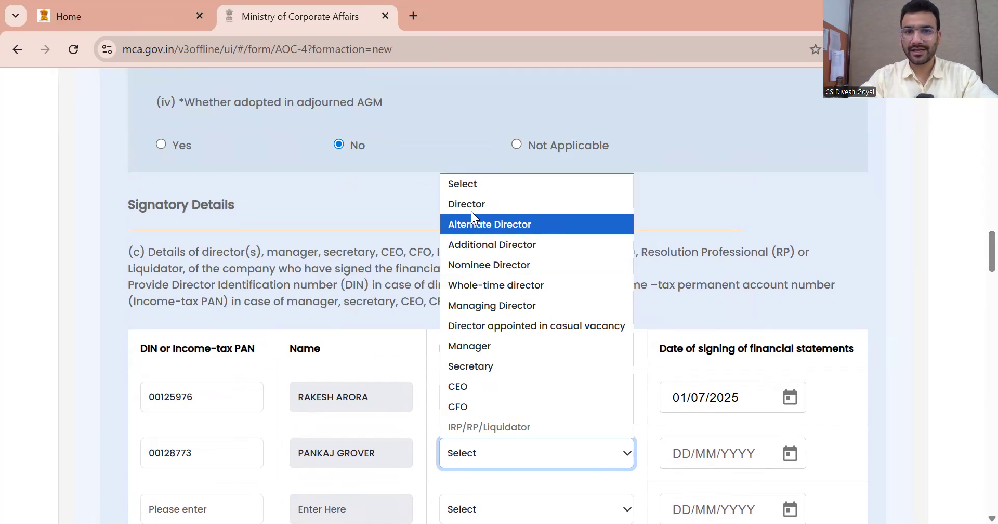
pyautogui.click(470, 204)
pyautogui.click(789, 455)
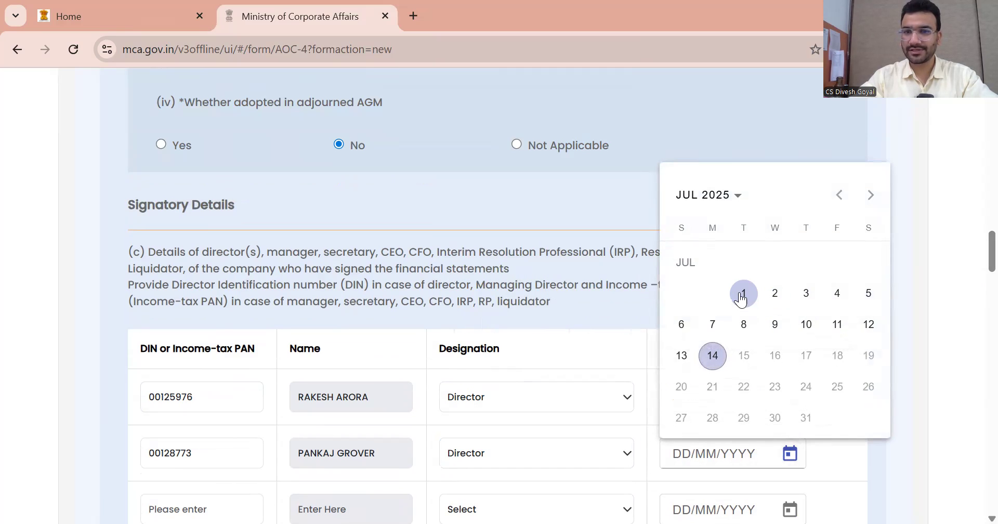
pyautogui.click(743, 293)
pyautogui.scroll(-3, 973, 244)
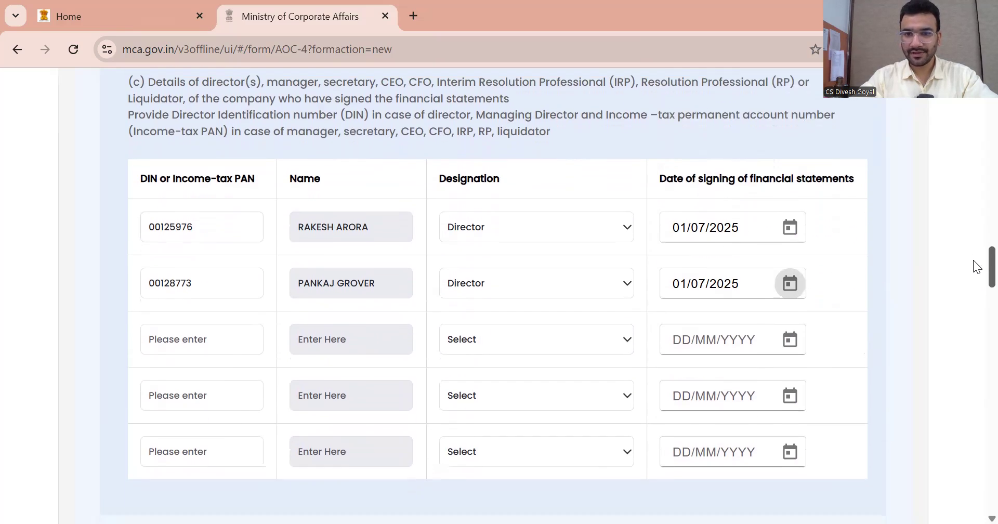
# Set the 5(a) board report approval date to 01/07/2025
pyautogui.scroll(-4, 972, 270)
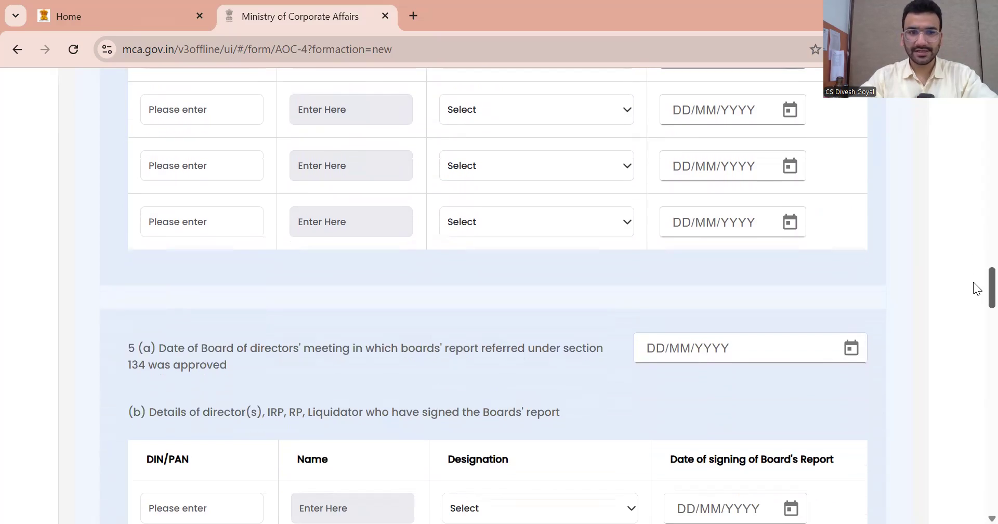
pyautogui.click(850, 329)
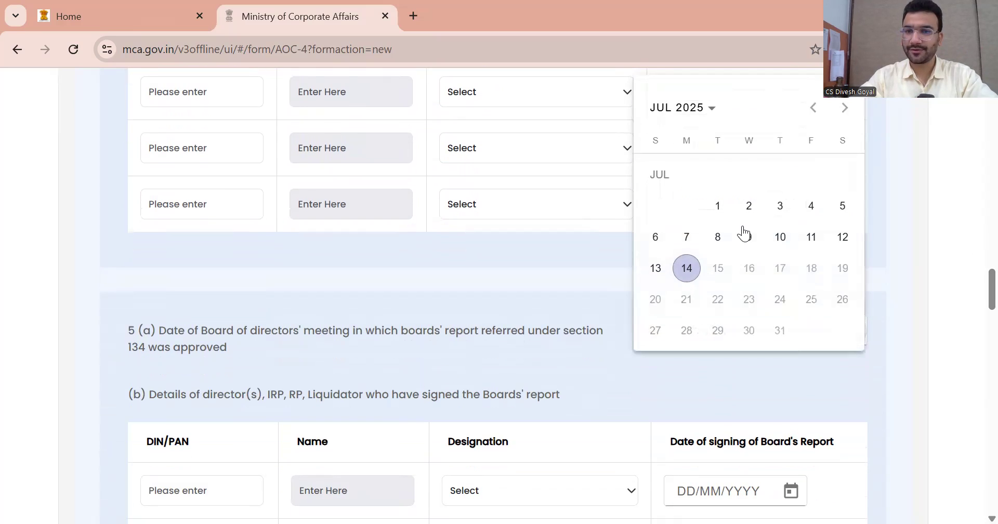
pyautogui.click(717, 205)
pyautogui.scroll(-3, 972, 286)
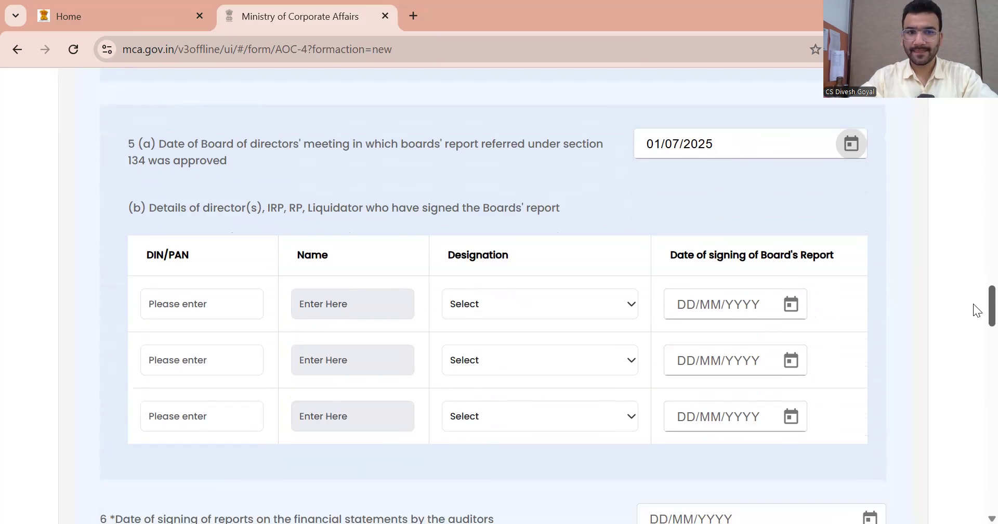
# Add the first board report signatory's DIN as Director, signing 01/07/2025
pyautogui.click(210, 308)
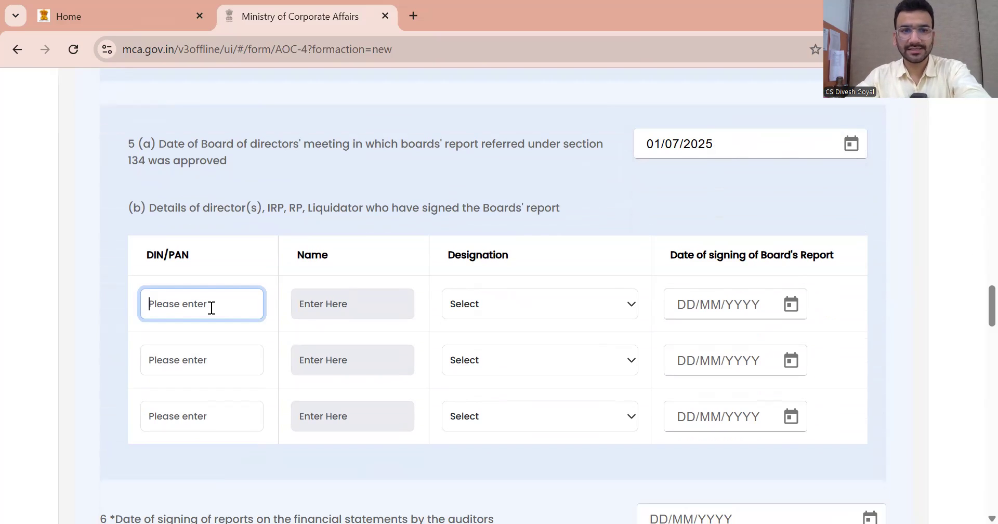
pyautogui.click(301, 310)
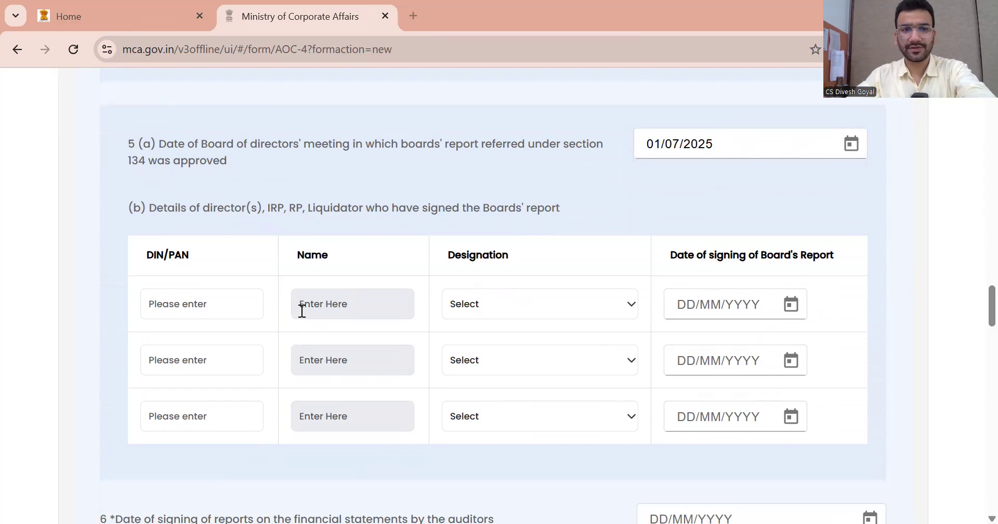
pyautogui.hotkey('ctrl', 'v')
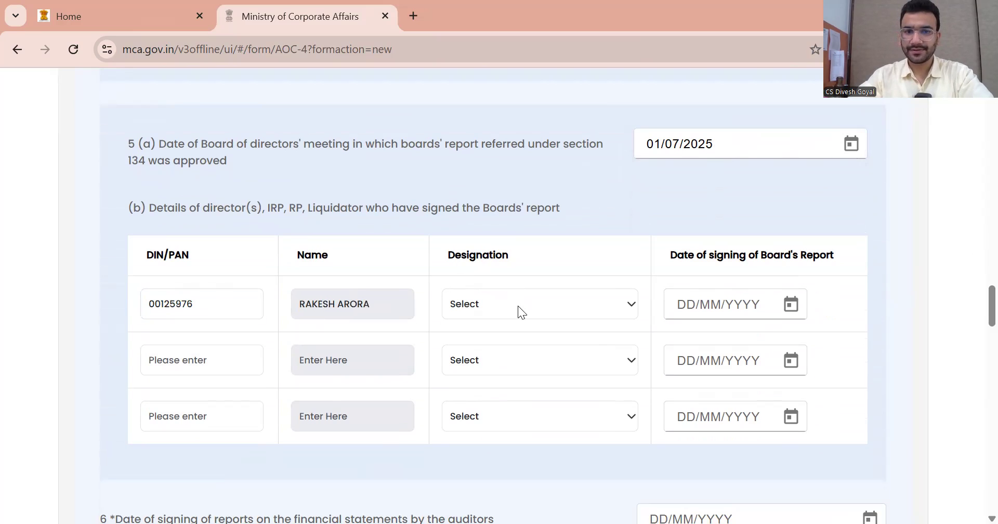
pyautogui.click(517, 305)
pyautogui.scroll(3, 536, 434)
pyautogui.click(525, 462)
pyautogui.click(488, 210)
pyautogui.scroll(-2, 798, 405)
pyautogui.click(790, 383)
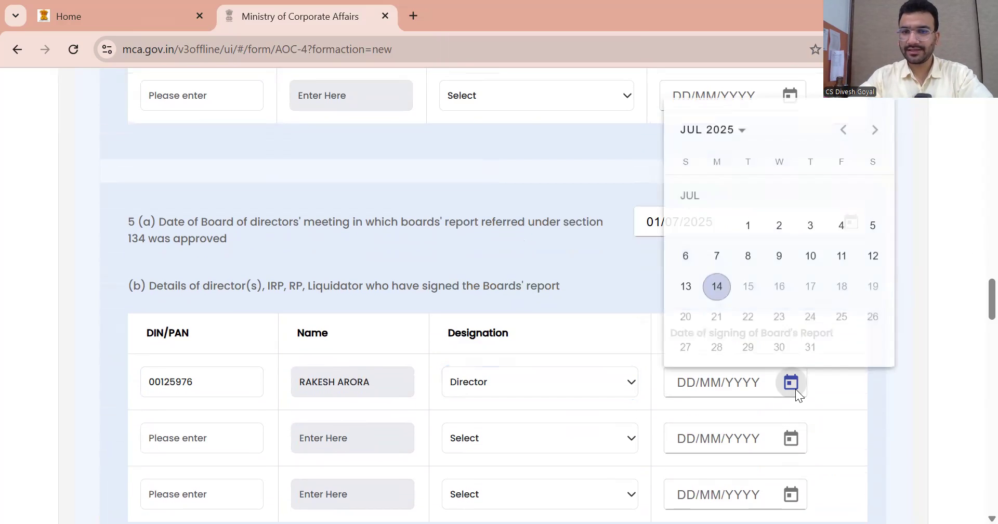
pyautogui.click(749, 224)
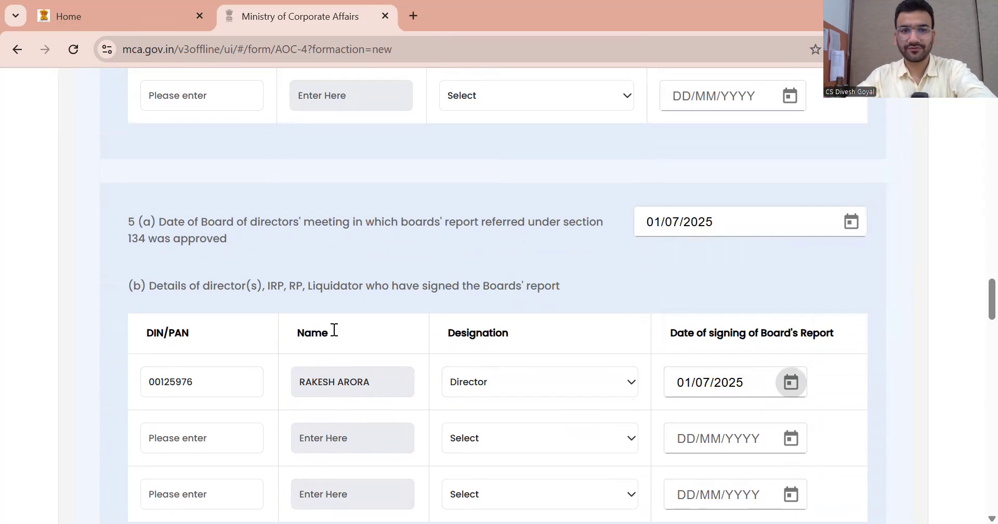
# Add the second signatory's DIN as Director, signing 01/07/2025
pyautogui.click(200, 435)
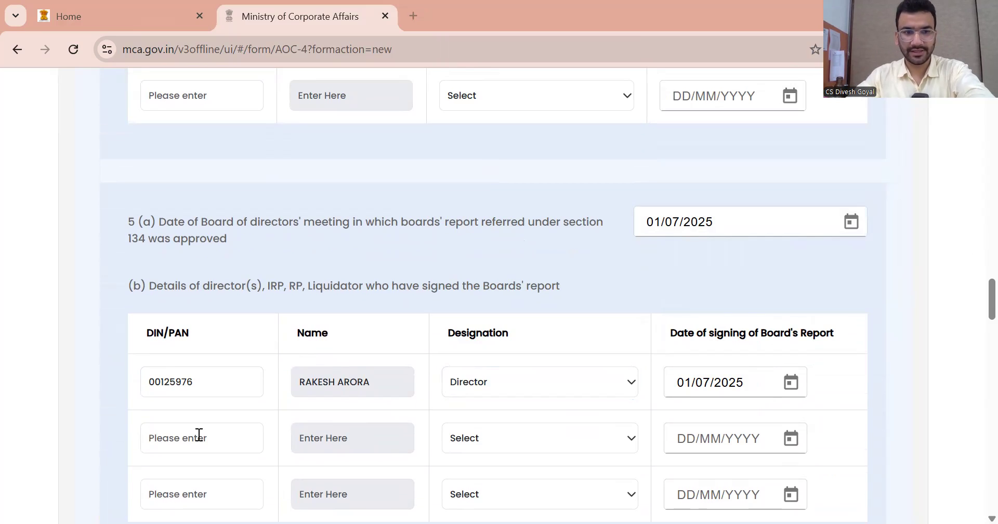
pyautogui.hotkey('ctrl', 'v')
pyautogui.scroll(-3, 403, 342)
pyautogui.click(523, 273)
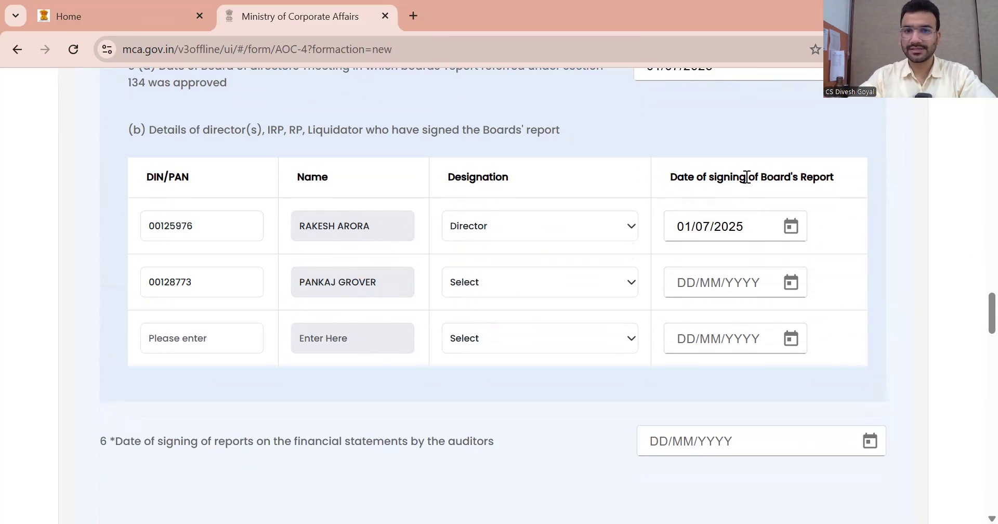
pyautogui.scroll(3, 491, 393)
pyautogui.click(488, 425)
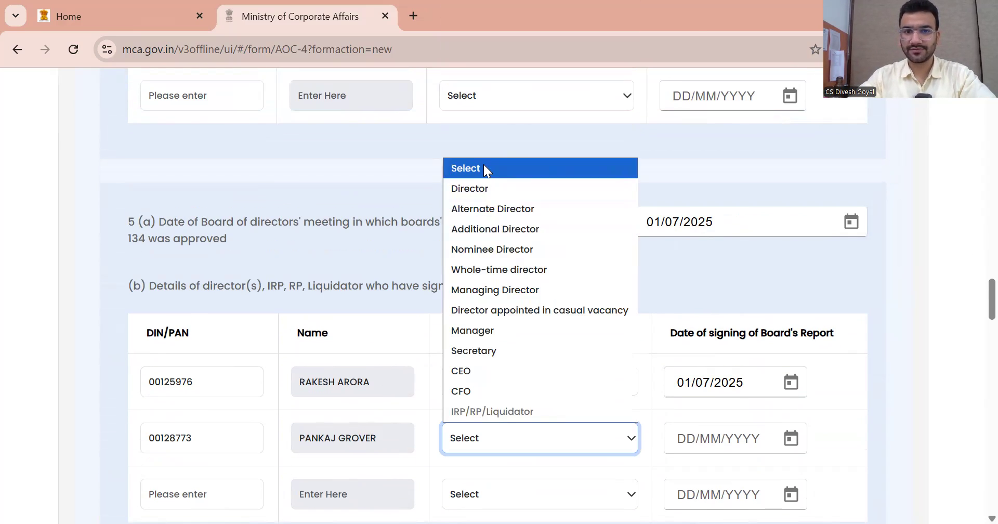
pyautogui.click(484, 205)
pyautogui.click(490, 450)
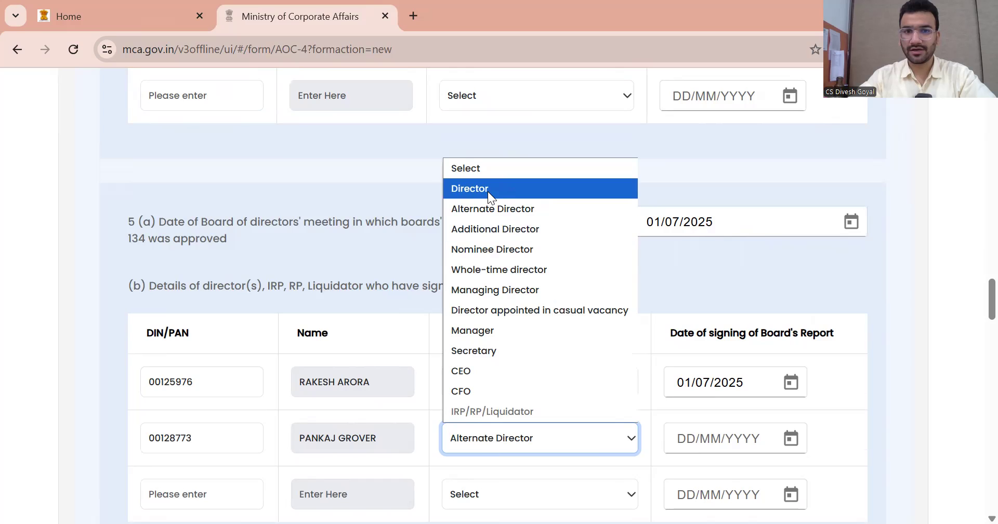
pyautogui.click(487, 191)
pyautogui.click(790, 438)
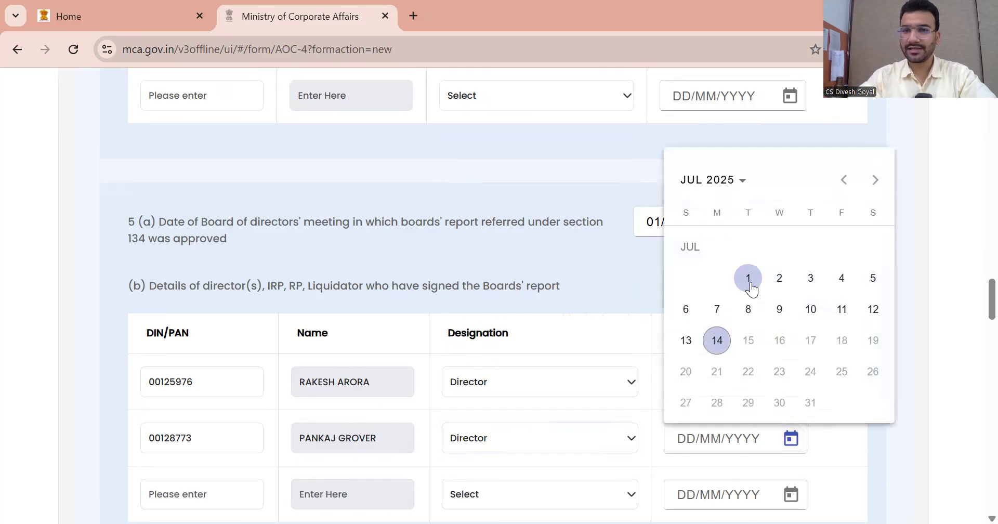
pyautogui.click(747, 277)
pyautogui.scroll(-3, 691, 269)
pyautogui.scroll(-2, 366, 399)
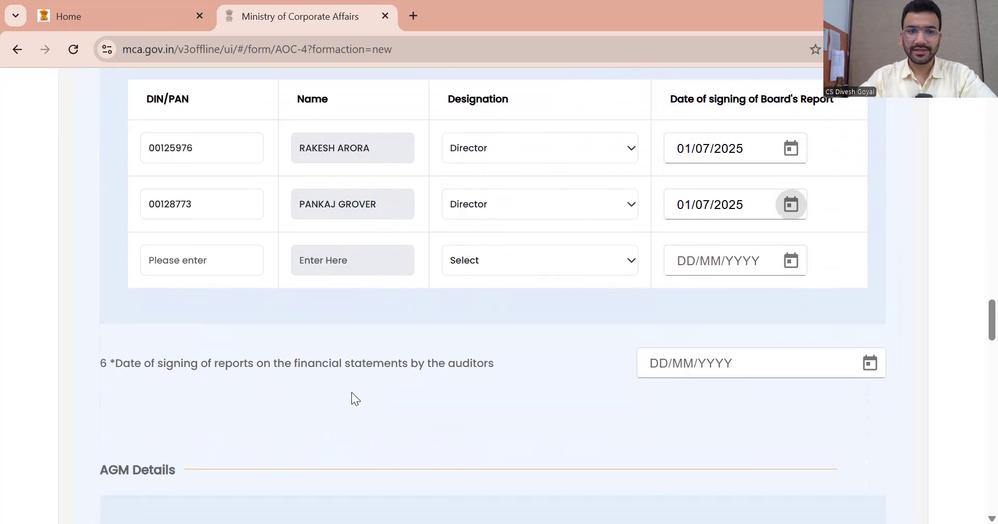
# Set the auditors' report signing date in item 6 to 01/07/2025
pyautogui.click(869, 363)
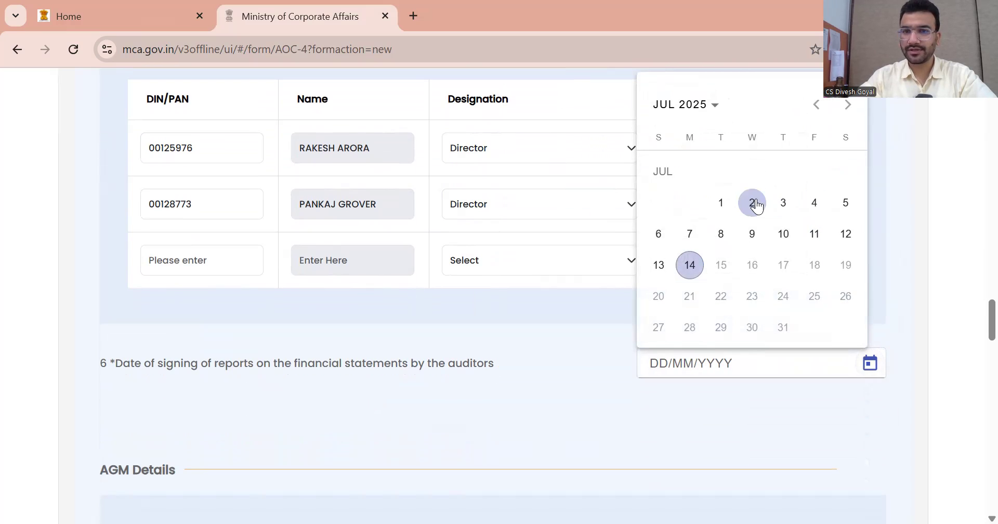
pyautogui.click(720, 205)
pyautogui.scroll(-6, 465, 366)
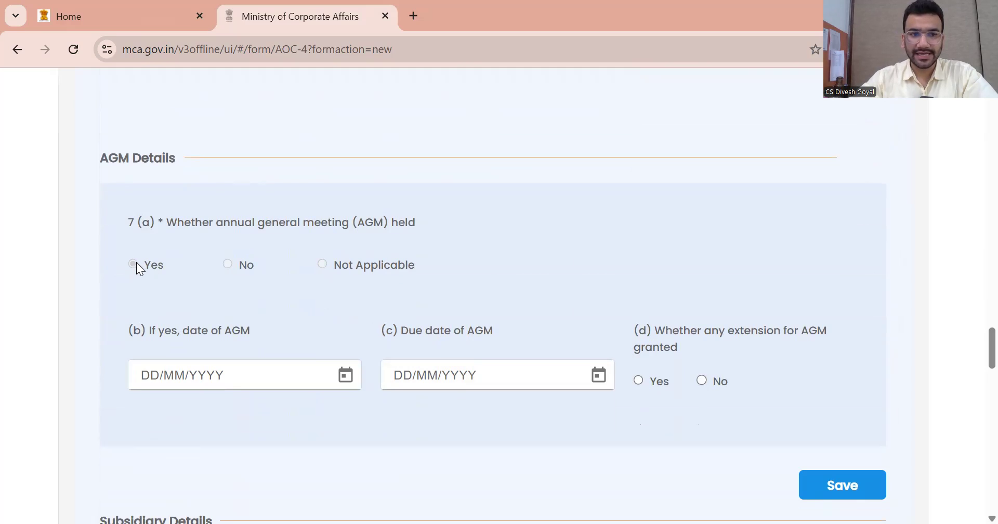
# Enter AGM date 14/07/2025, due date 30/09/2025, no extension, and save the details
pyautogui.click(345, 374)
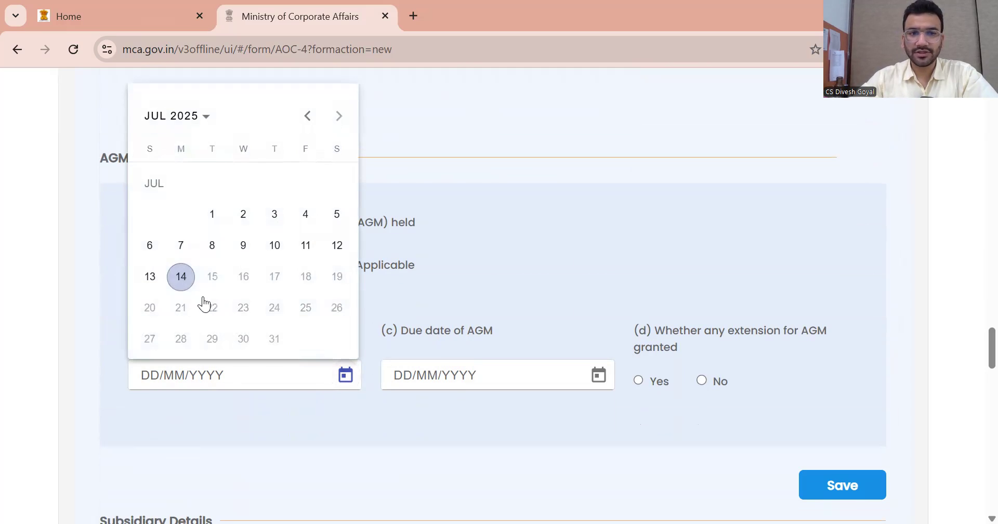
pyautogui.click(181, 276)
pyautogui.click(598, 374)
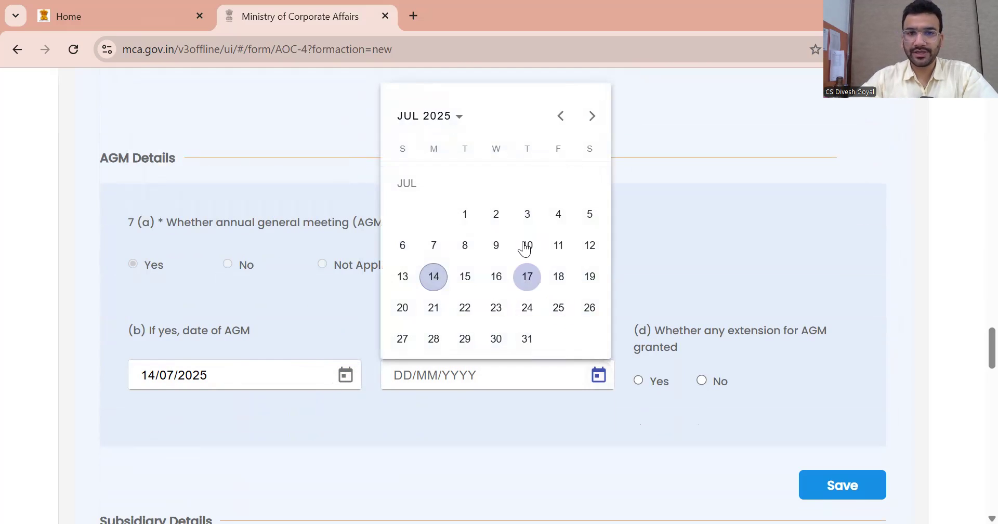
pyautogui.click(591, 115)
pyautogui.click(591, 115)
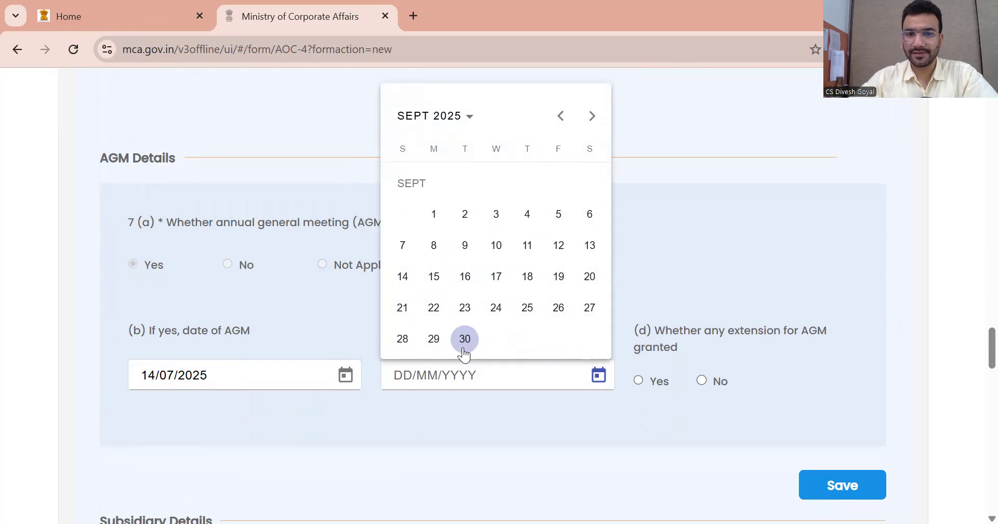
pyautogui.click(465, 338)
pyautogui.click(701, 380)
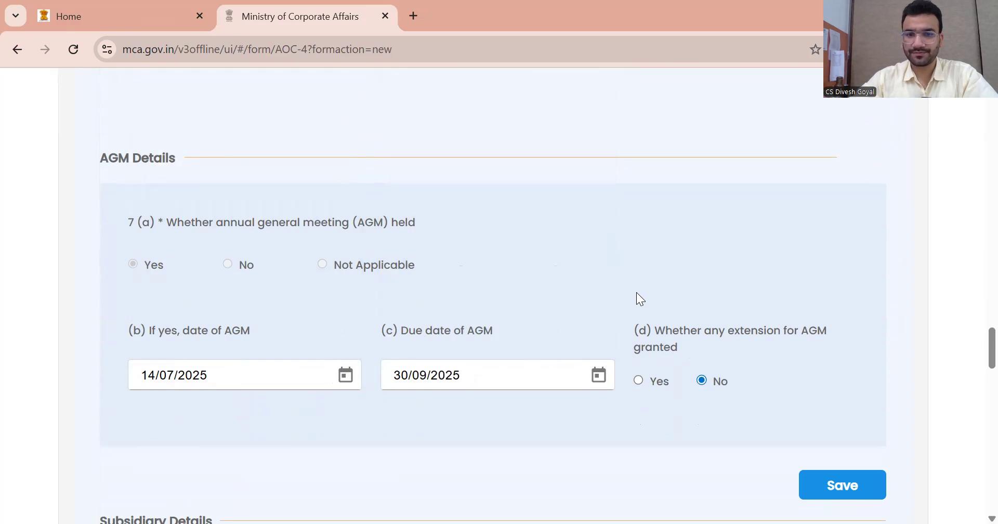
pyautogui.scroll(-3, 806, 390)
pyautogui.click(816, 330)
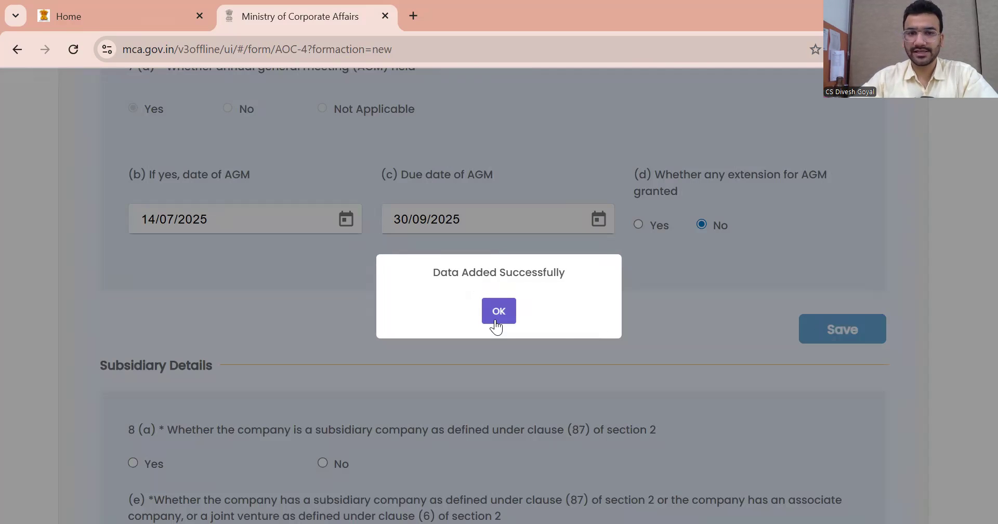
pyautogui.click(496, 323)
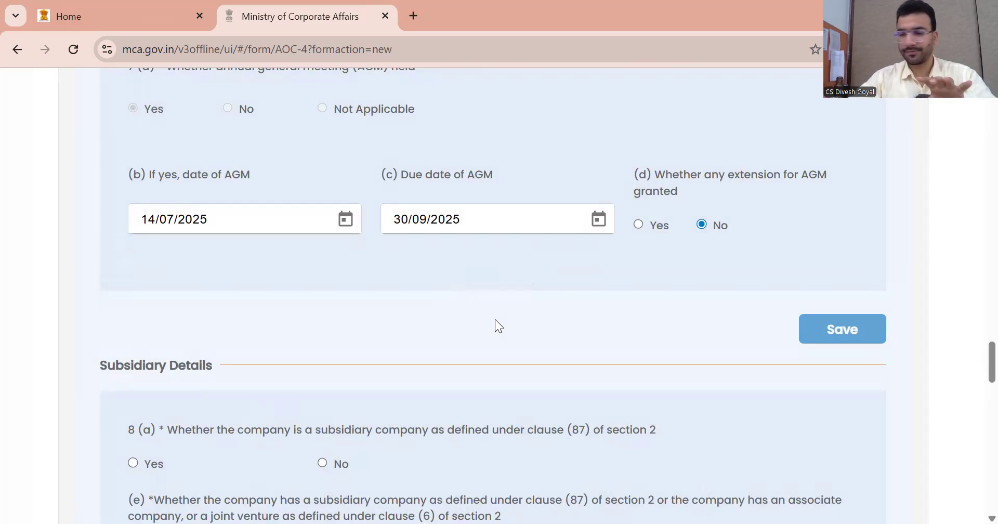
# Answer 8(a) No in Subsidiary Details, replacing an initial Yes
pyautogui.scroll(-3, 495, 319)
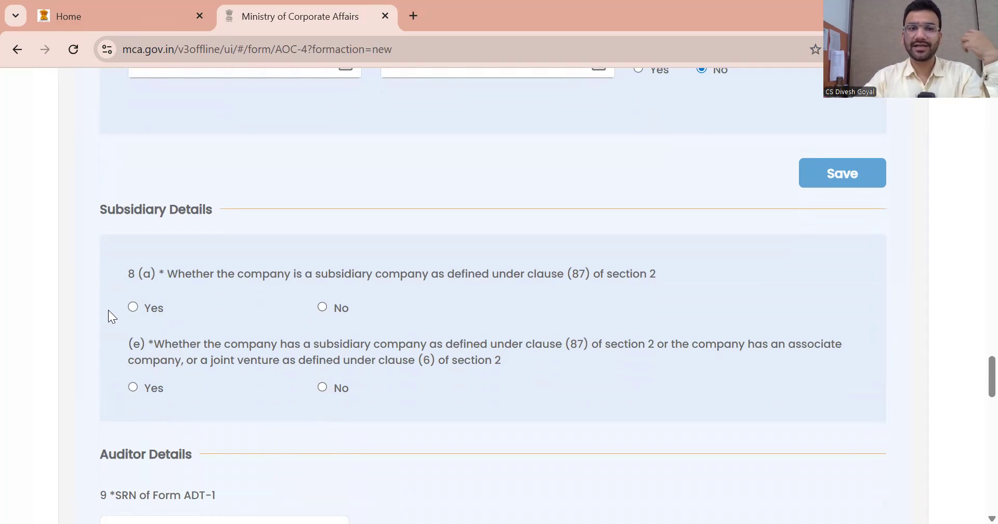
pyautogui.click(133, 306)
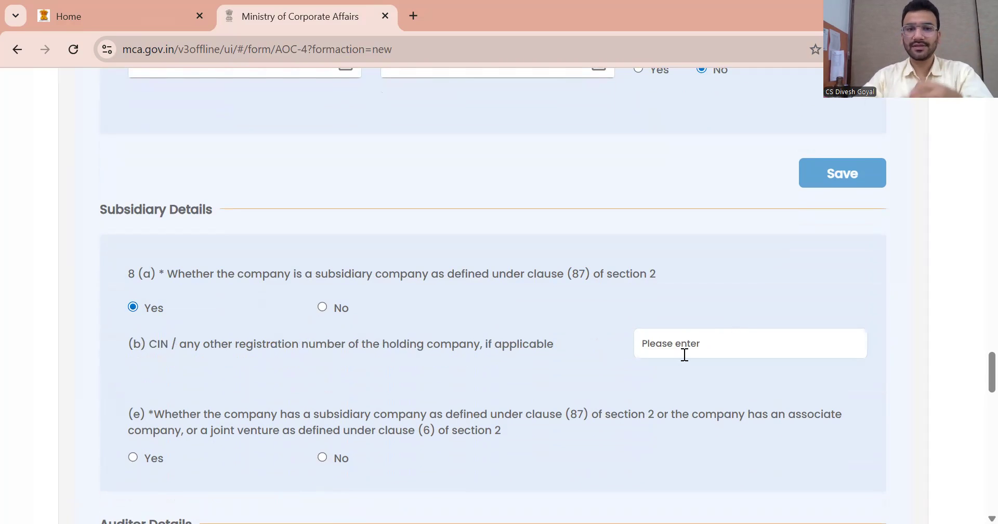
pyautogui.click(323, 307)
pyautogui.scroll(-2, 347, 307)
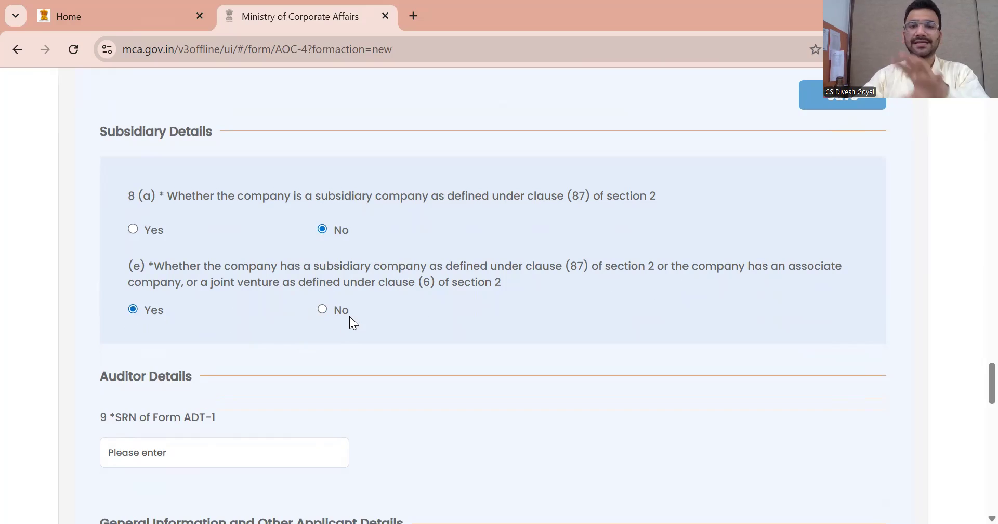
pyautogui.scroll(-3, 351, 314)
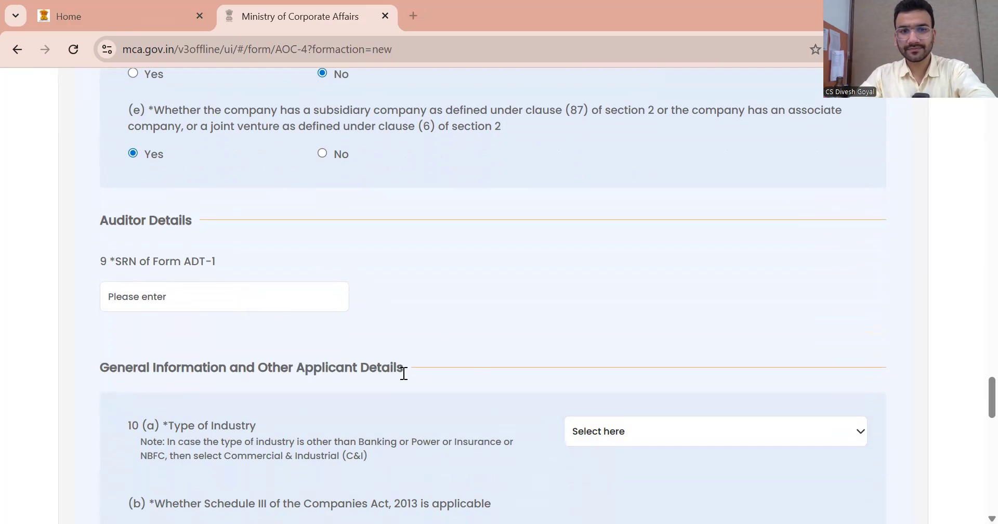
# Paste the Form ADT-1 SRN so the auditor details load
pyautogui.click(183, 289)
pyautogui.click(464, 248)
pyautogui.scroll(-7, 469, 252)
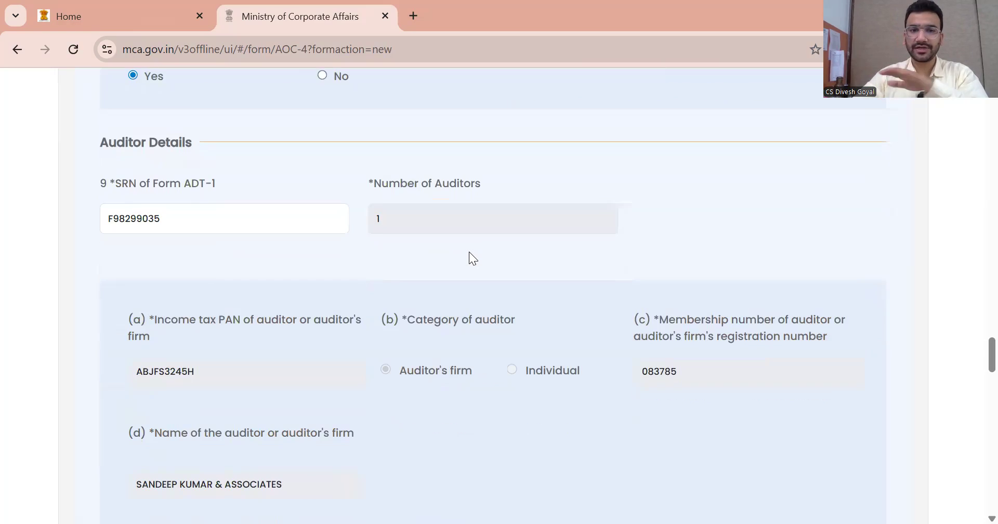
pyautogui.scroll(-6, 469, 258)
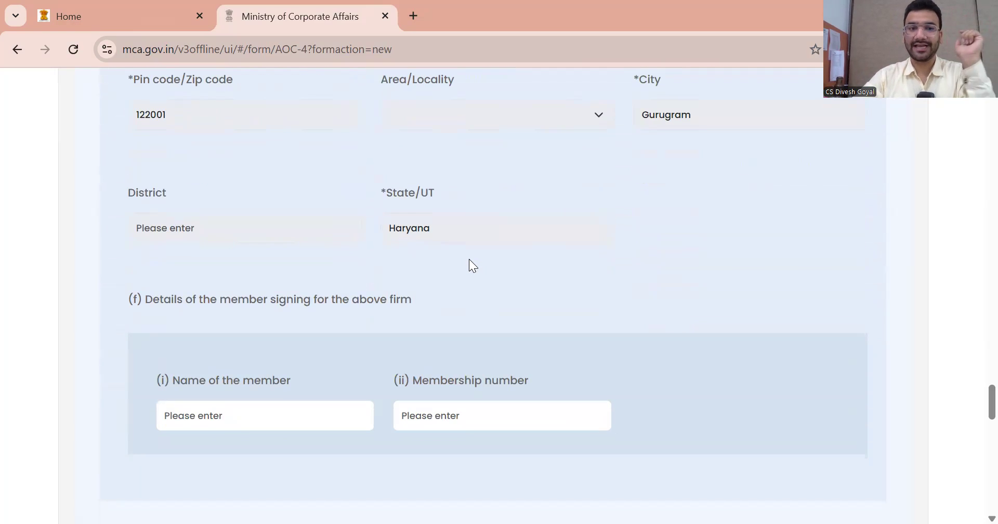
pyautogui.scroll(-2, 469, 259)
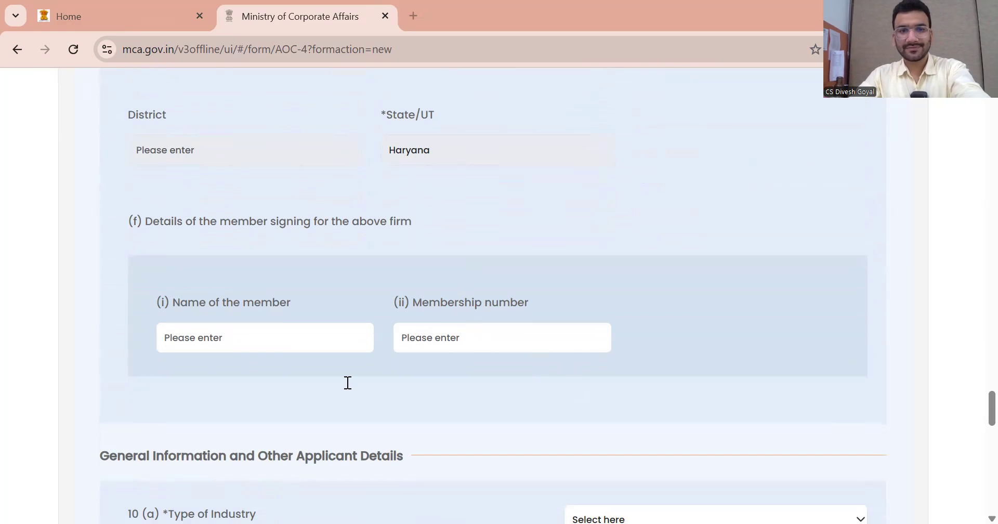
# Enter the signing member's name and membership number, then bring up the 10(a) industry types
pyautogui.click(293, 339)
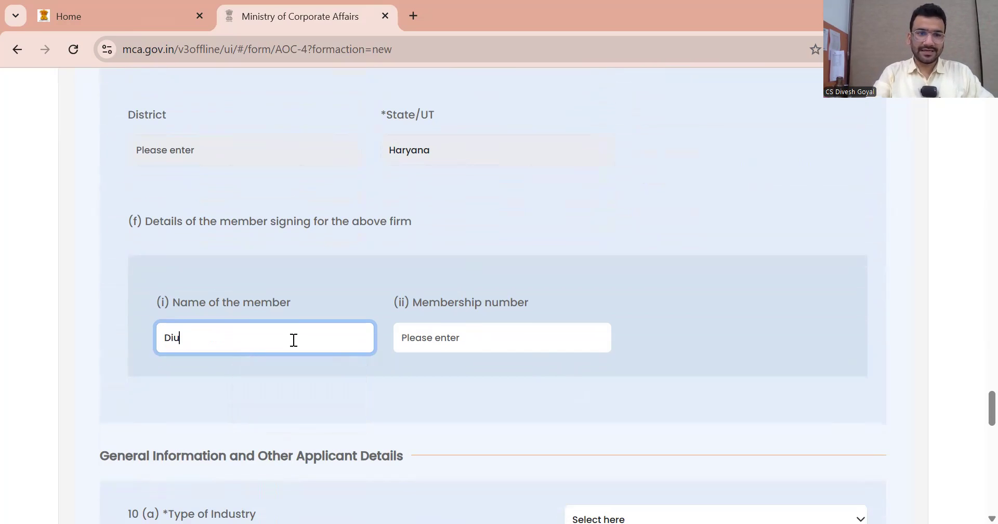
pyautogui.press('Tab')
pyautogui.click(612, 284)
pyautogui.scroll(-3, 631, 290)
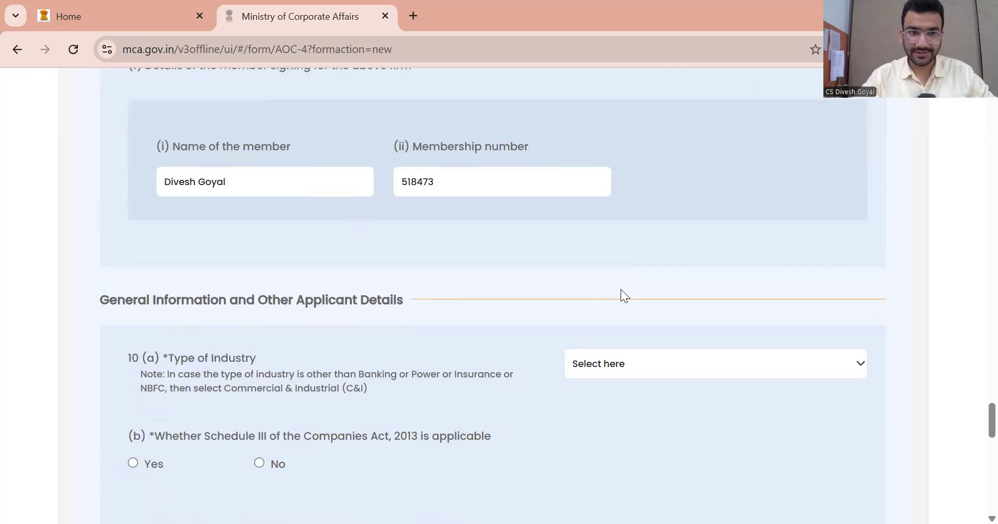
pyautogui.scroll(-2, 379, 316)
pyautogui.click(665, 290)
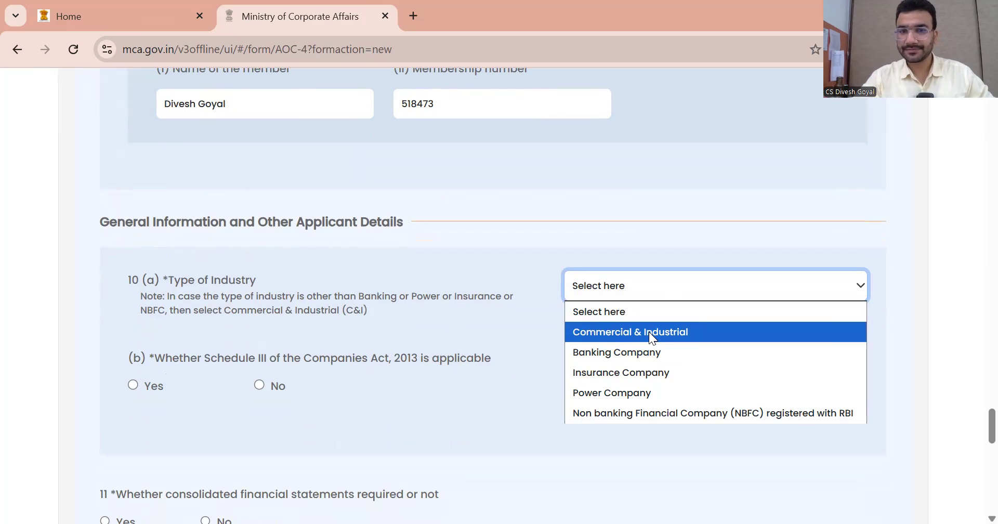
# Set industry to Commercial & Industrial and answer Yes to consolidated statements and electronic books
pyautogui.click(649, 331)
pyautogui.scroll(-3, 536, 330)
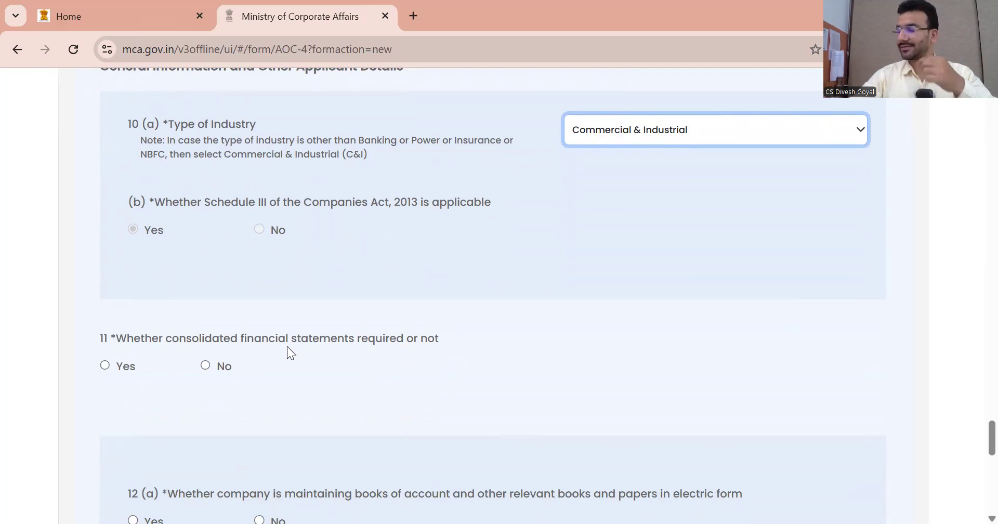
pyautogui.click(105, 366)
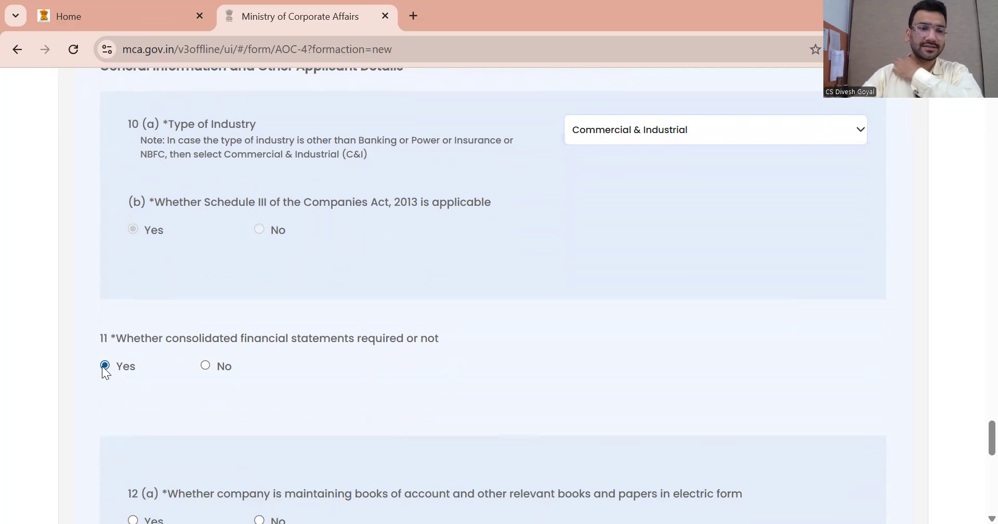
pyautogui.scroll(-1, 363, 320)
pyautogui.scroll(-2, 522, 301)
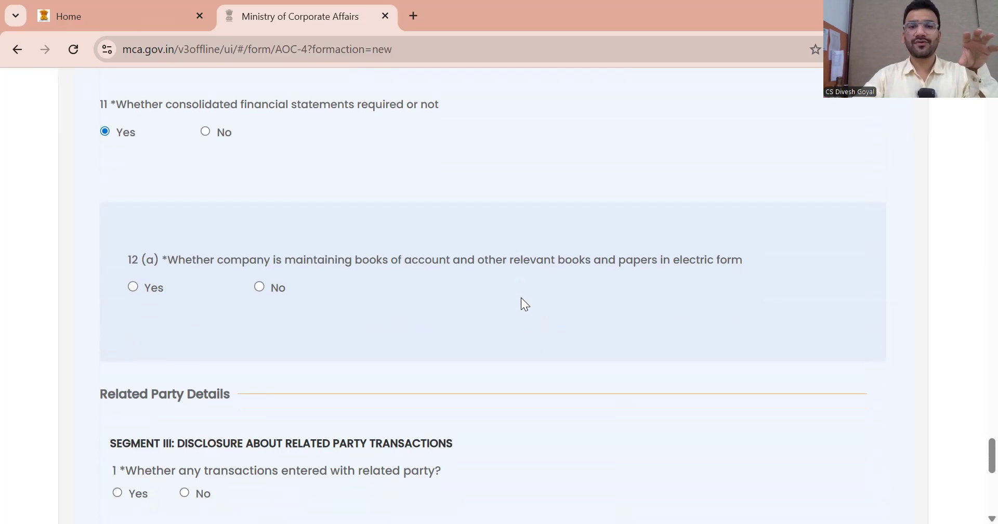
pyautogui.click(132, 286)
pyautogui.scroll(-3, 368, 318)
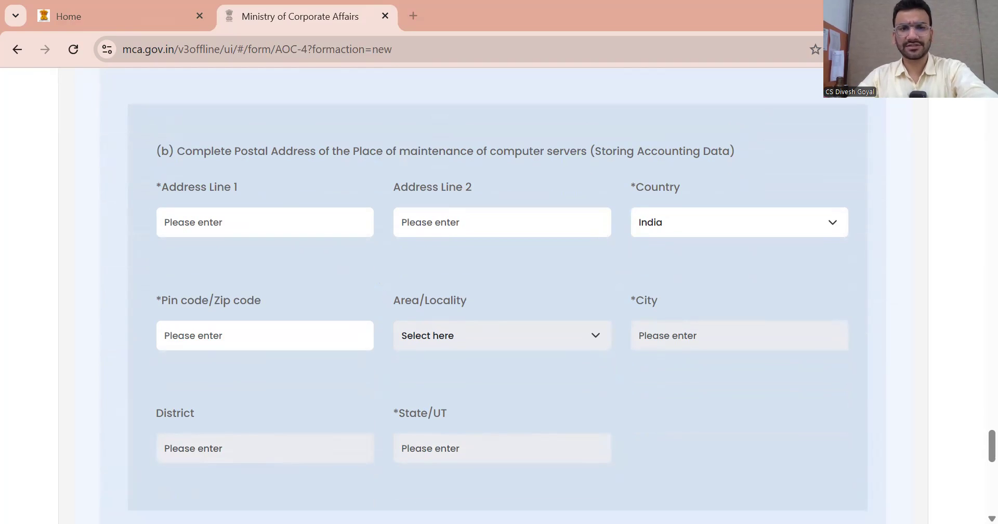
# Replace the pasted server address with the browser's saved address and choose its locality
pyautogui.click(261, 221)
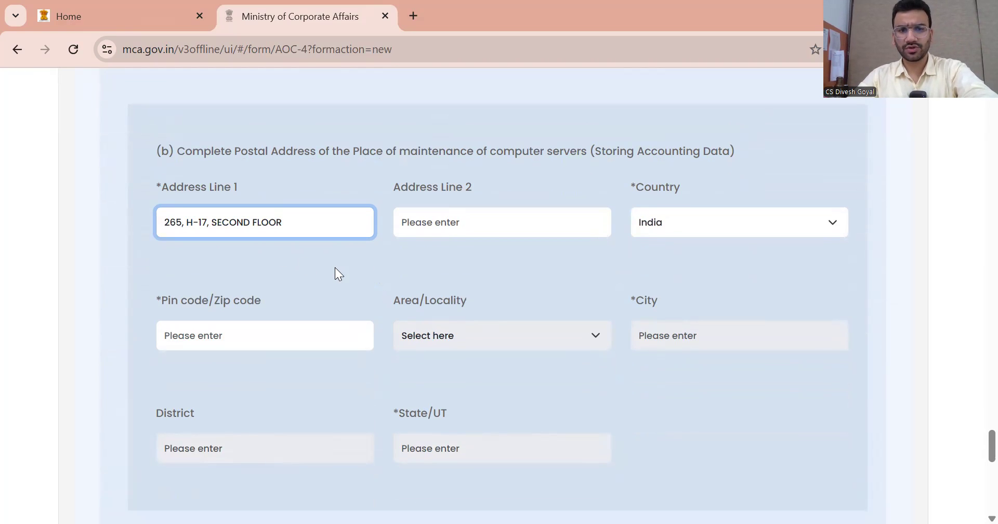
pyautogui.hotkey('ctrl', 'a')
pyautogui.click(301, 220)
pyautogui.moveTo(301, 220); pyautogui.dragTo(170, 220)
pyautogui.press('BackSpace')
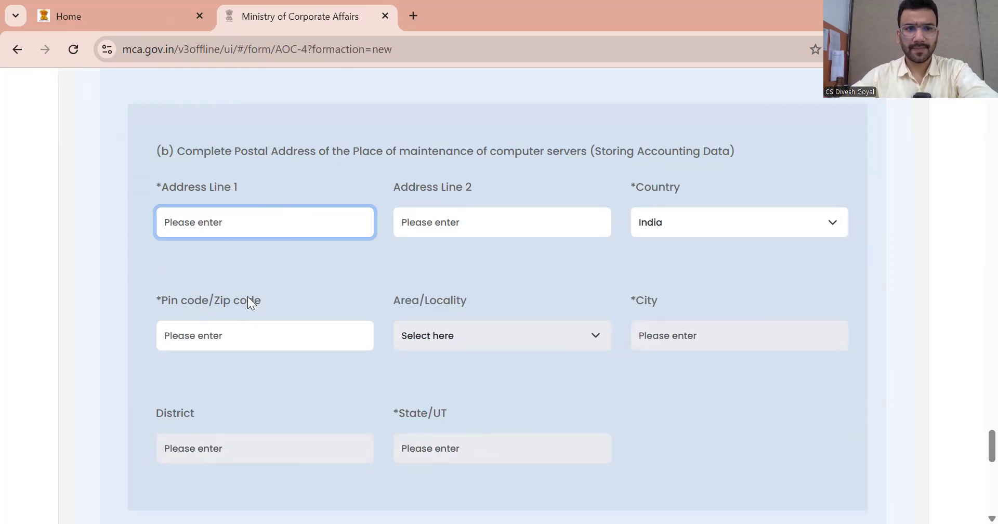
pyautogui.click(212, 221)
pyautogui.click(288, 275)
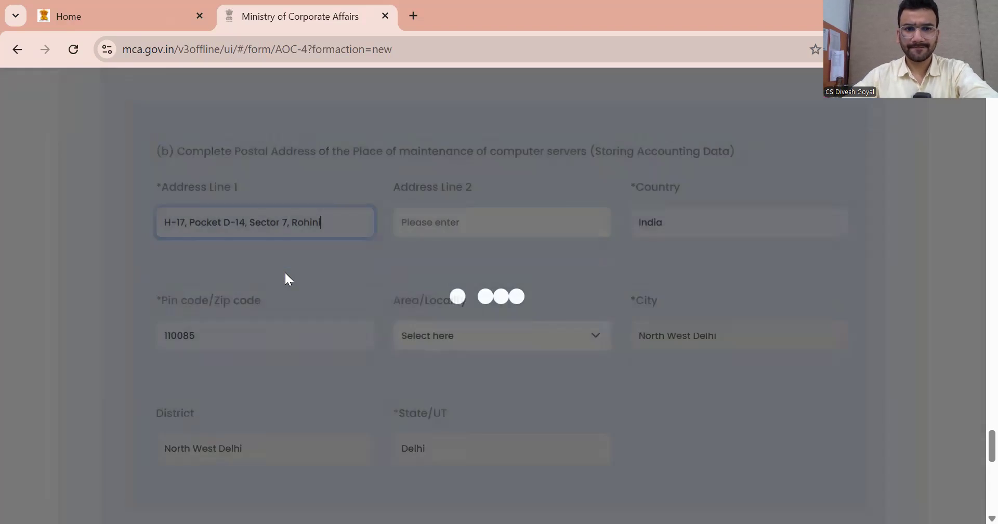
pyautogui.click(490, 342)
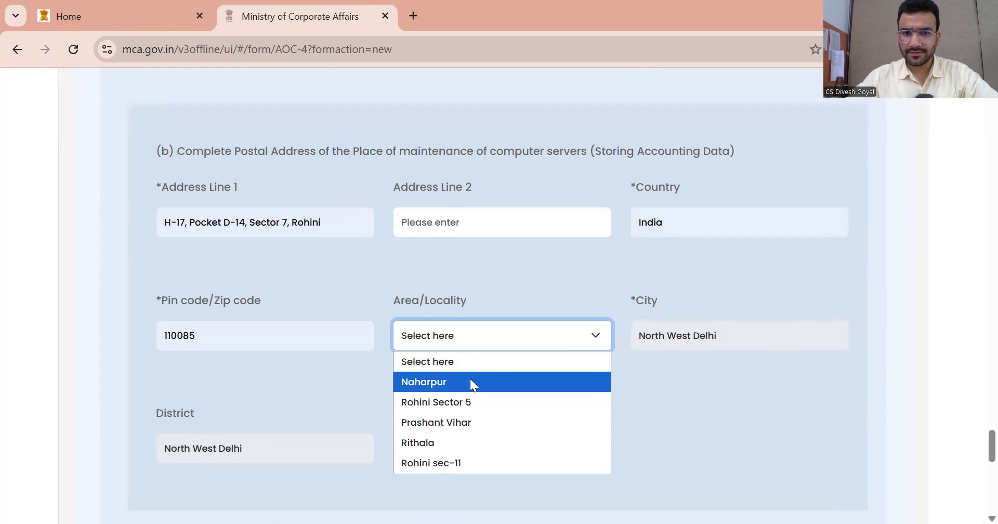
pyautogui.click(438, 384)
pyautogui.scroll(-6, 468, 296)
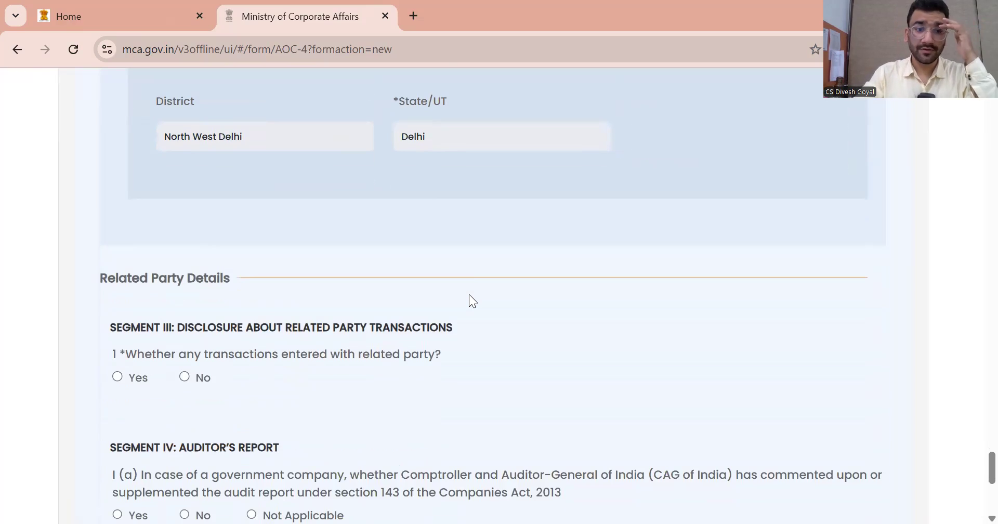
# Mark CAG comment Not Applicable, CSR Not applicable, Secretarial Audit No, and save the data
pyautogui.scroll(-2, 469, 296)
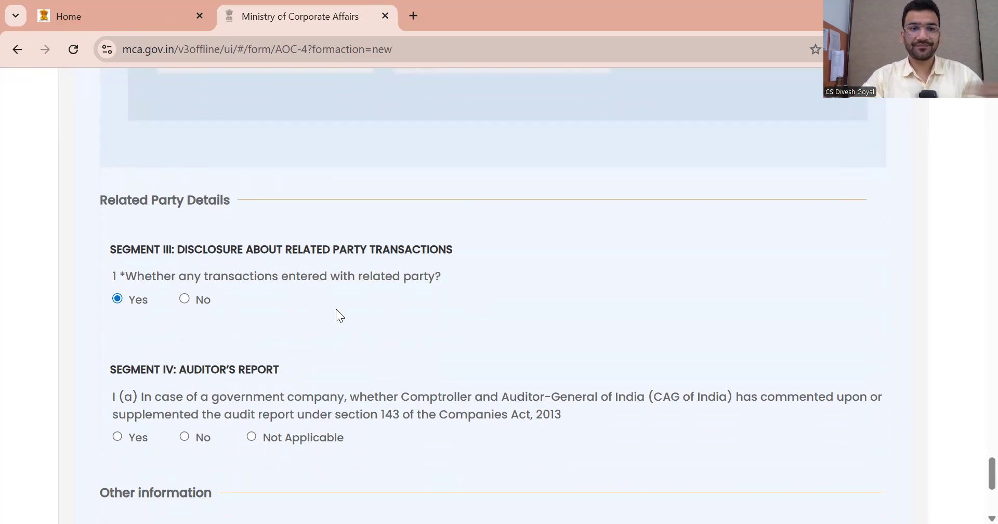
pyautogui.scroll(-2, 336, 308)
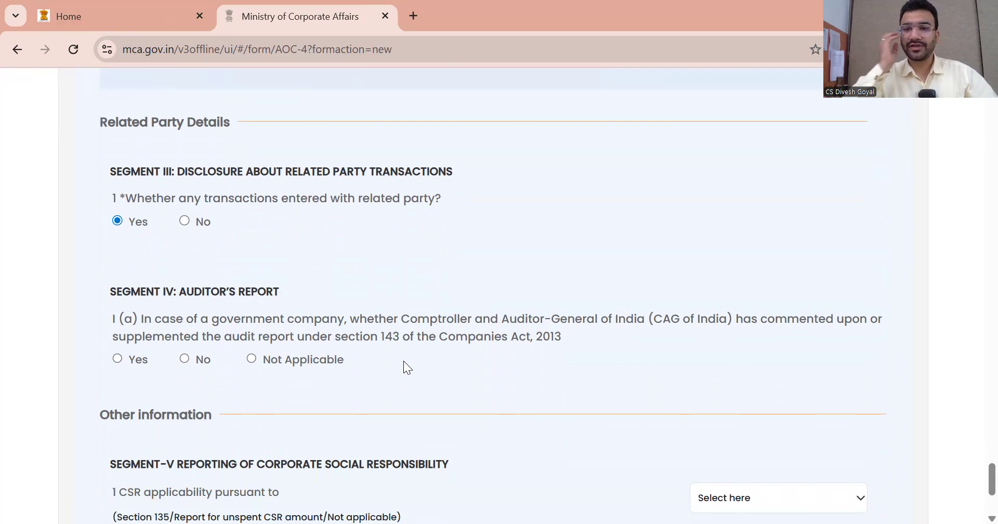
pyautogui.click(251, 358)
pyautogui.scroll(-4, 304, 327)
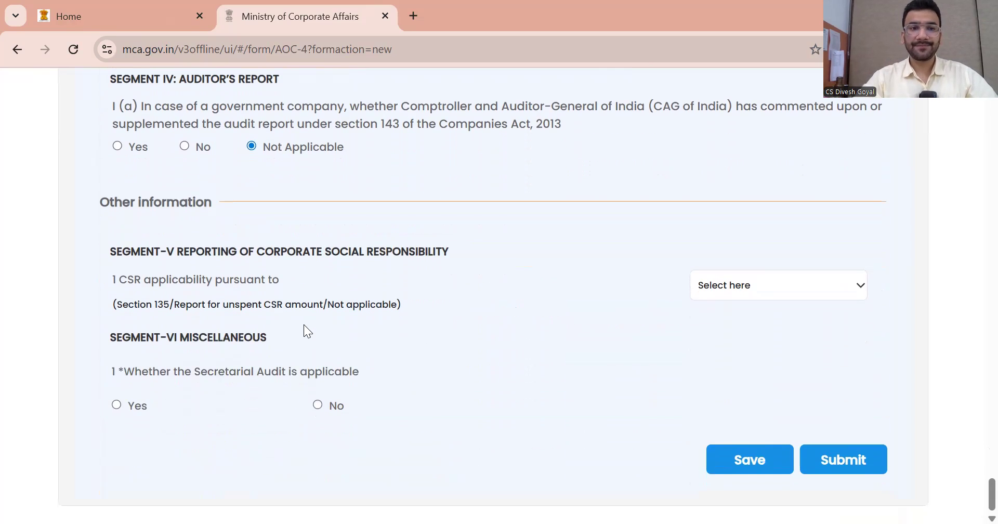
pyautogui.click(788, 276)
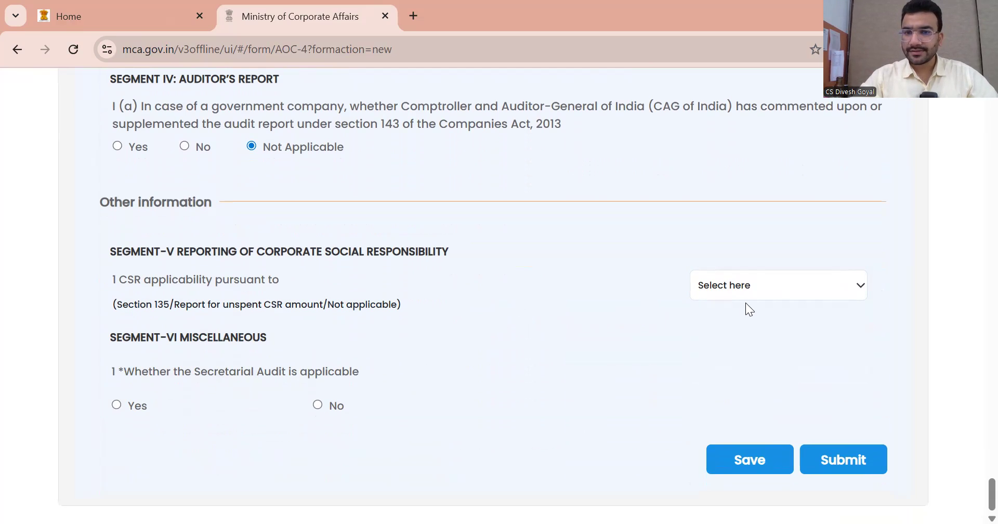
pyautogui.click(749, 278)
pyautogui.click(752, 383)
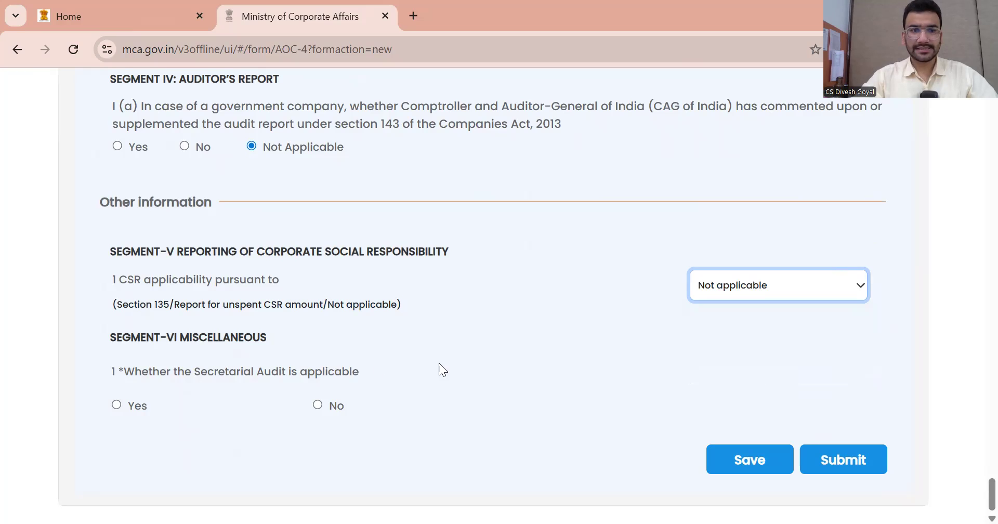
pyautogui.click(317, 405)
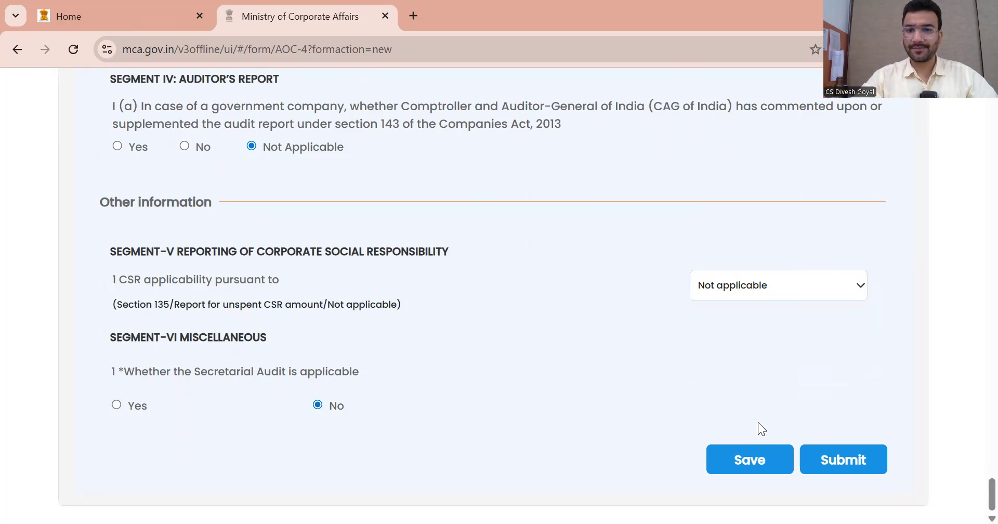
pyautogui.click(753, 459)
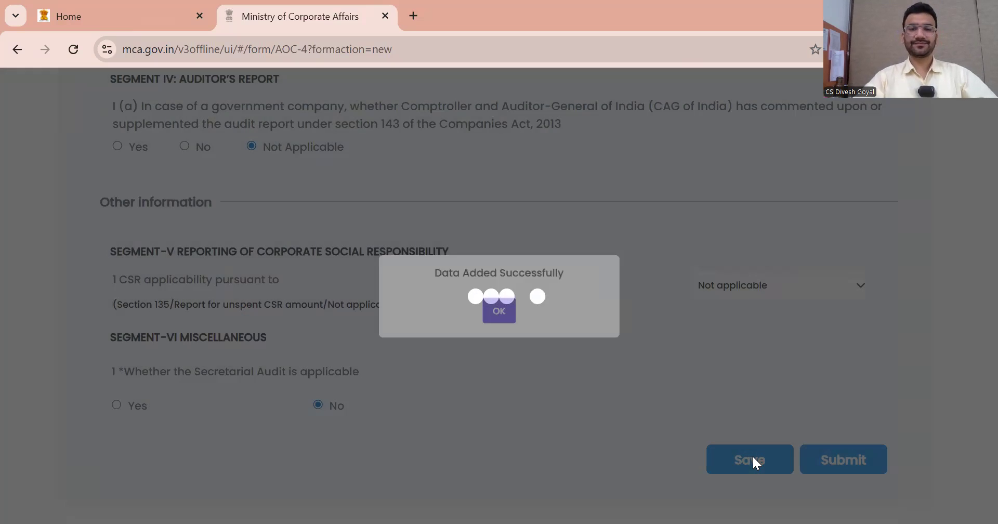
# Dismiss the save message, submit the main AOC-4 form and acknowledge the success dialog
pyautogui.click(503, 310)
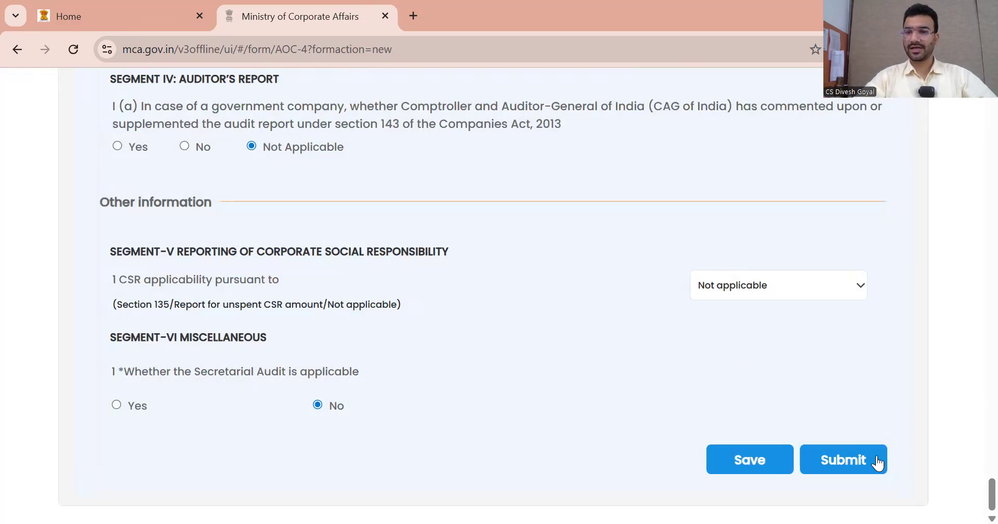
pyautogui.click(860, 456)
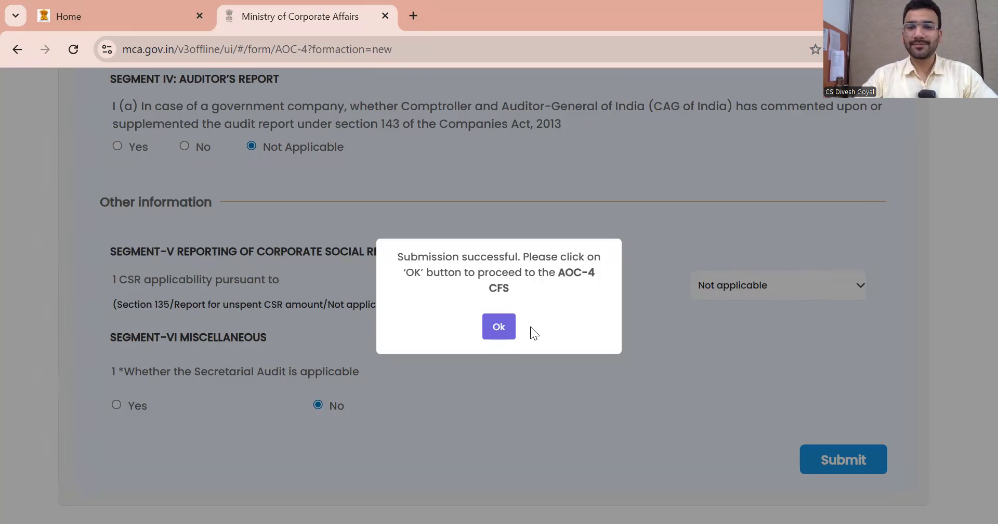
pyautogui.click(501, 328)
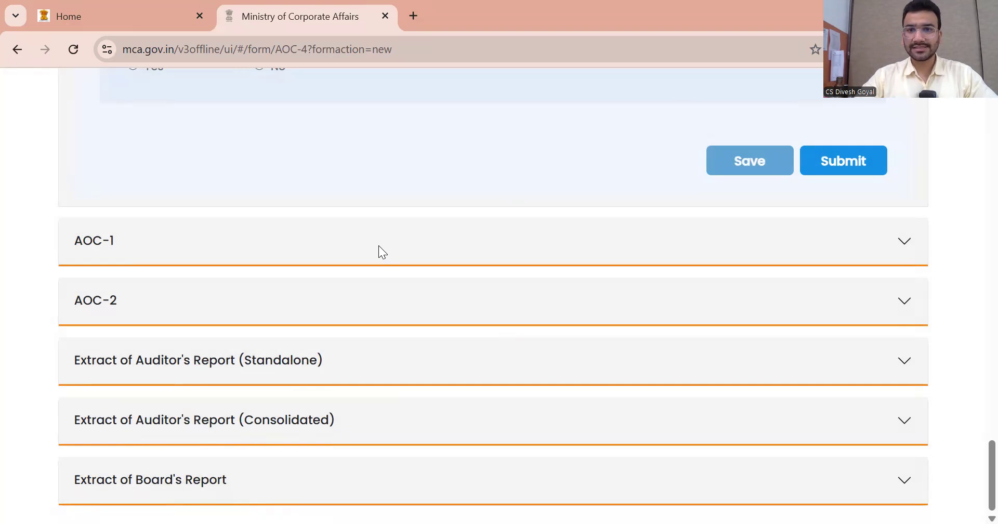
pyautogui.scroll(2, 230, 319)
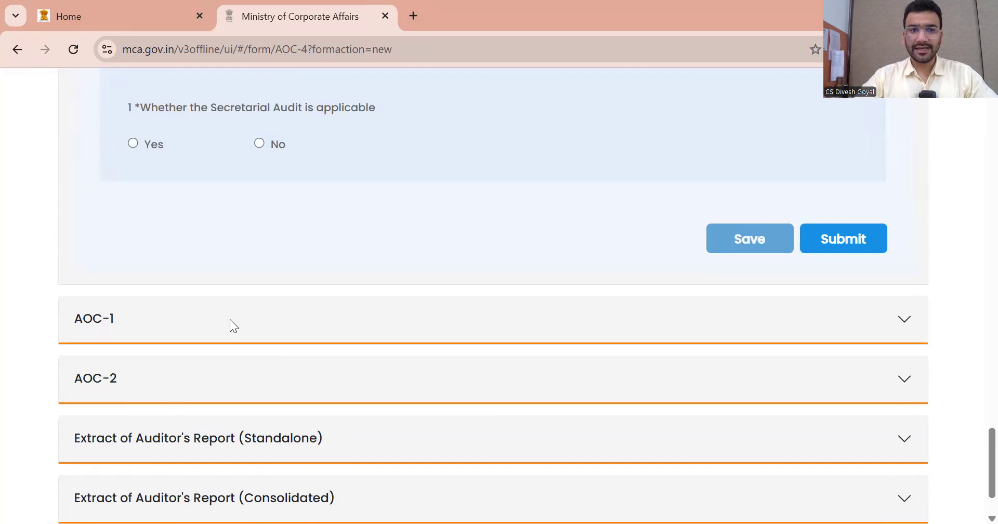
pyautogui.scroll(-2, 300, 380)
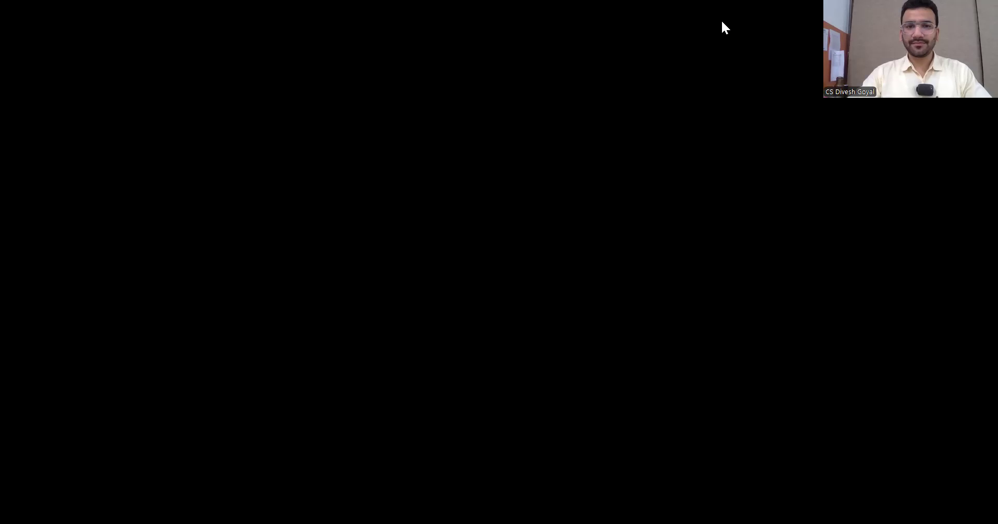
# Set the 5(a) board meeting date for the consolidated statements to 01/07/2025
pyautogui.scroll(4, 379, 258)
pyautogui.scroll(-3, 307, 299)
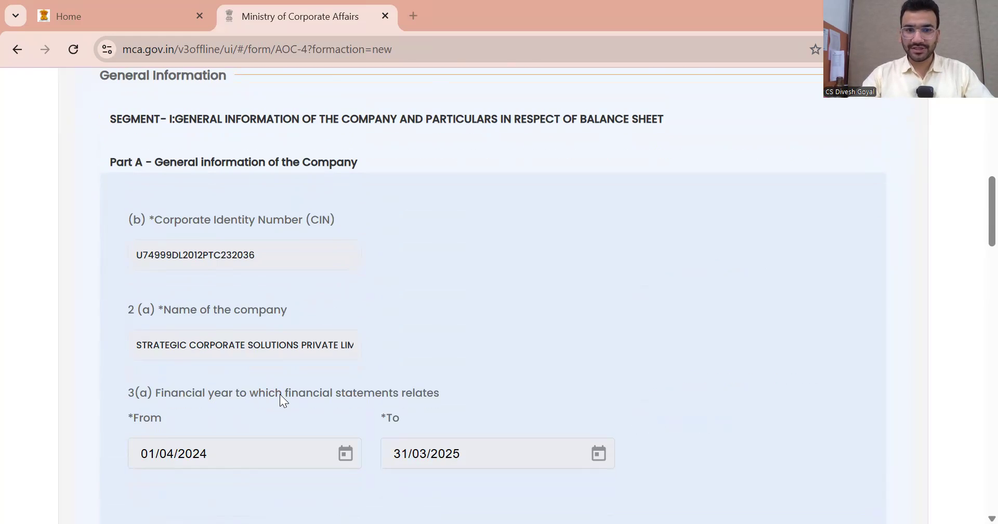
pyautogui.scroll(-2, 281, 395)
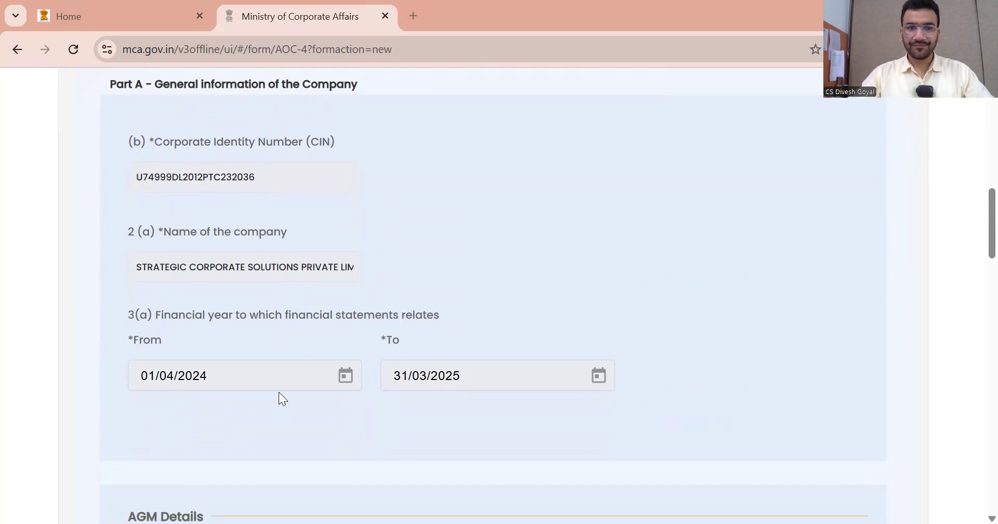
pyautogui.scroll(-9, 278, 392)
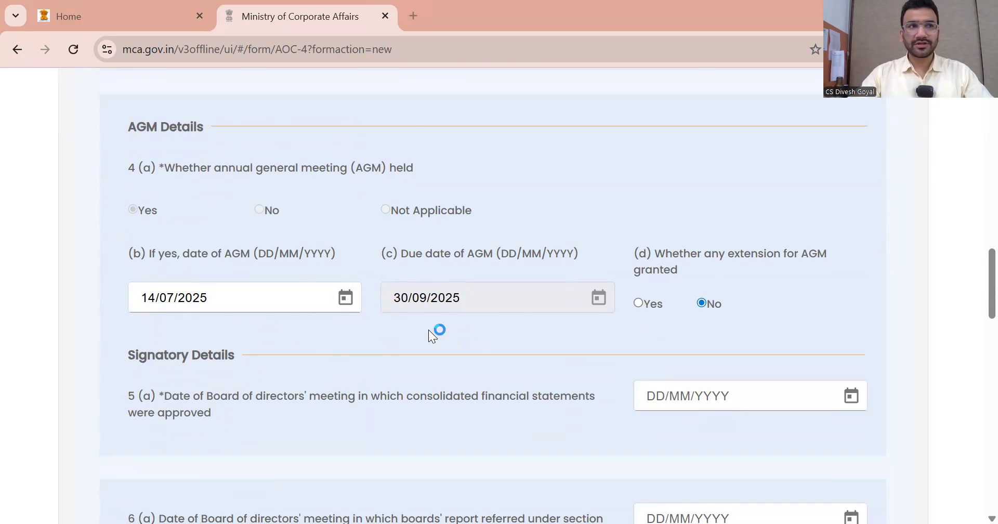
pyautogui.scroll(-2, 598, 338)
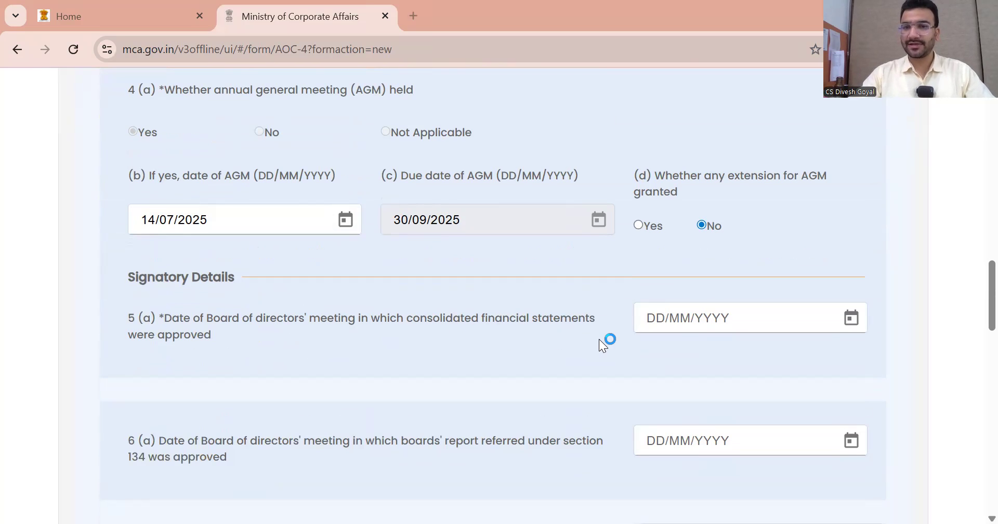
pyautogui.click(841, 323)
pyautogui.click(721, 205)
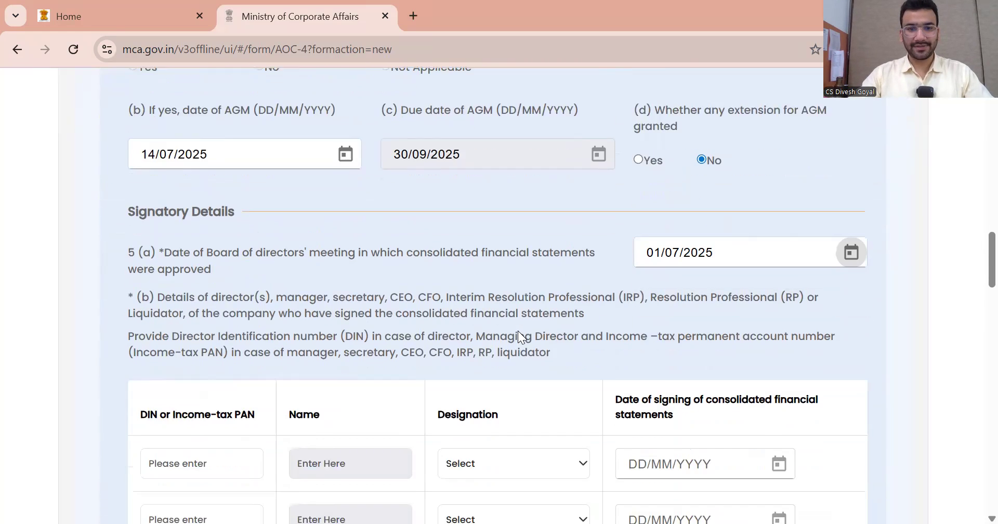
pyautogui.scroll(-4, 517, 330)
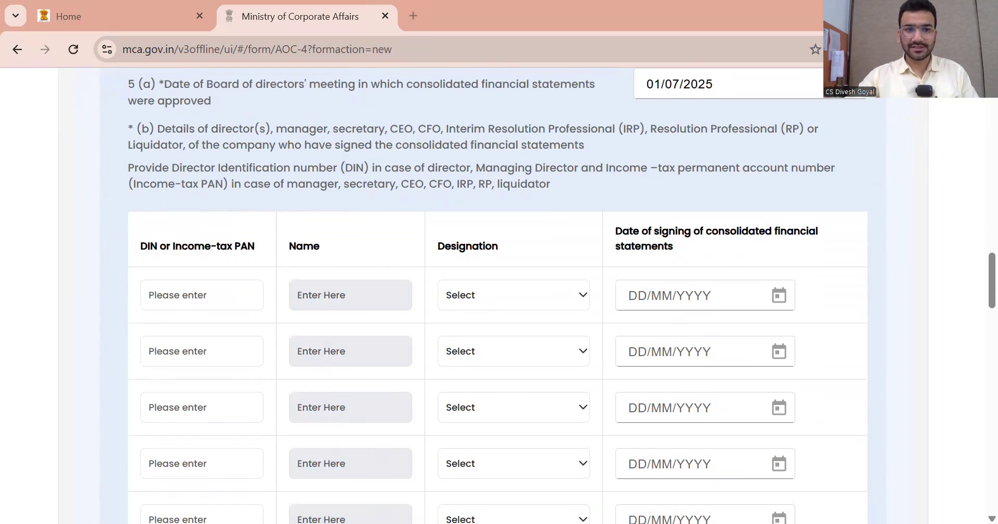
# Add the first signatory by DIN as Director with signing date 01/07/2025
pyautogui.click(445, 298)
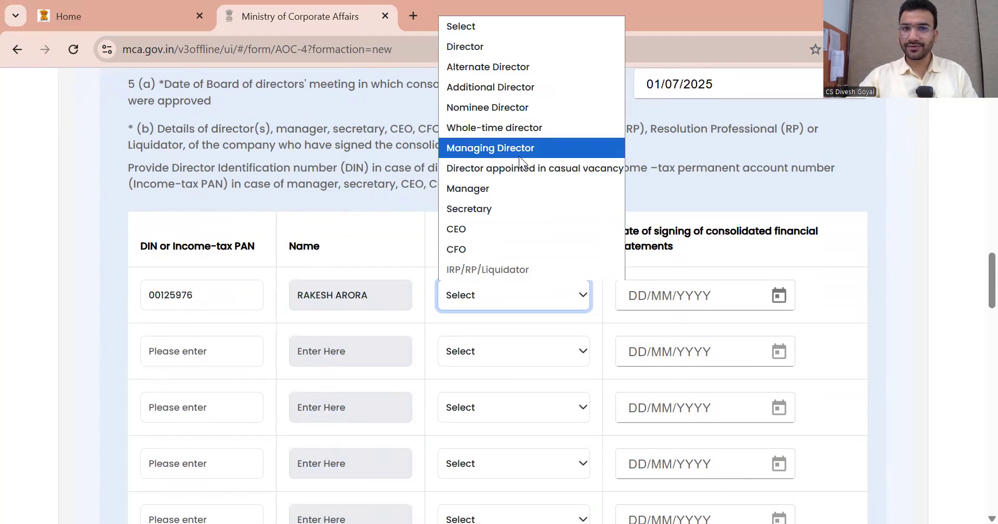
pyautogui.scroll(3, 529, 444)
pyautogui.click(491, 202)
pyautogui.click(779, 450)
pyautogui.click(700, 291)
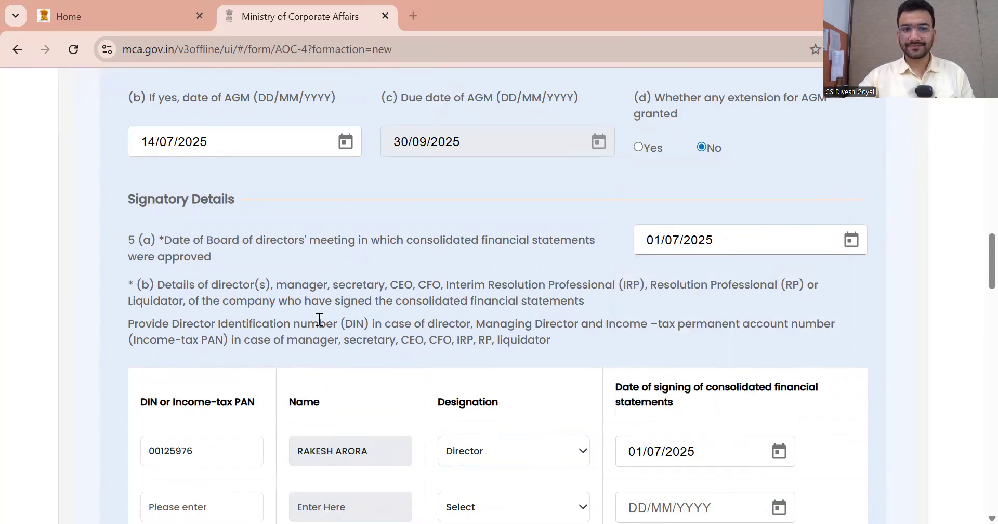
pyautogui.scroll(-1, 319, 319)
# Add the second signatory by DIN as Director, also signing on 01/07/2025
pyautogui.press('Tab')
pyautogui.press('Tab')
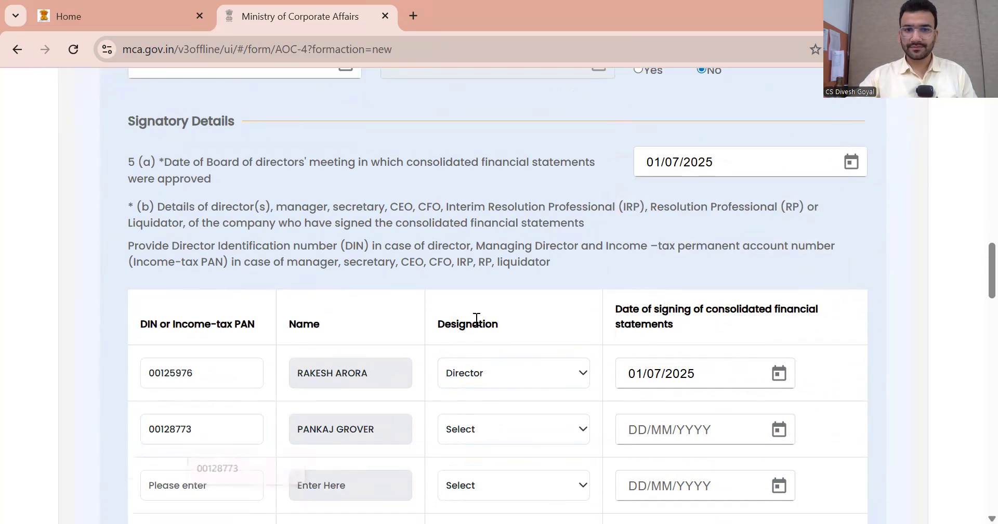
pyautogui.scroll(-1, 530, 392)
pyautogui.click(524, 349)
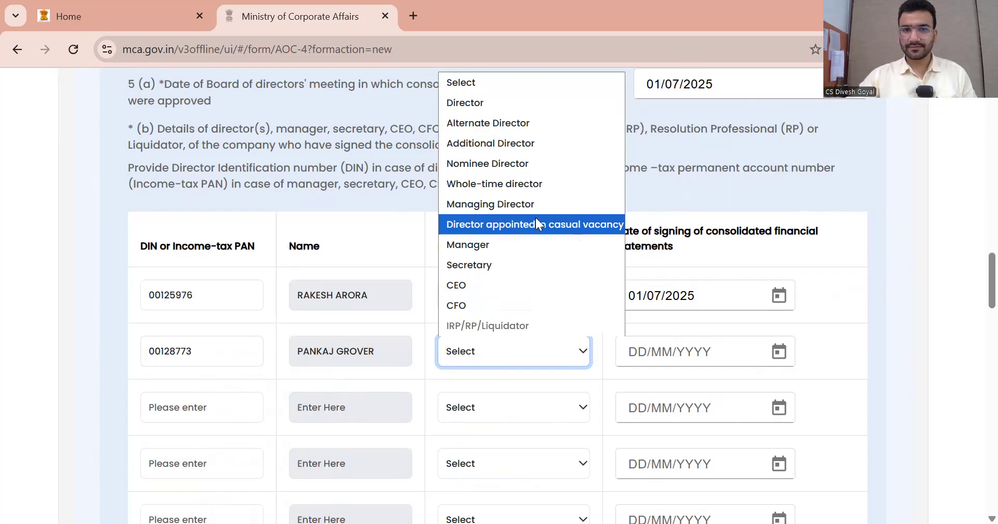
pyautogui.press('c')
pyautogui.scroll(1, 690, 219)
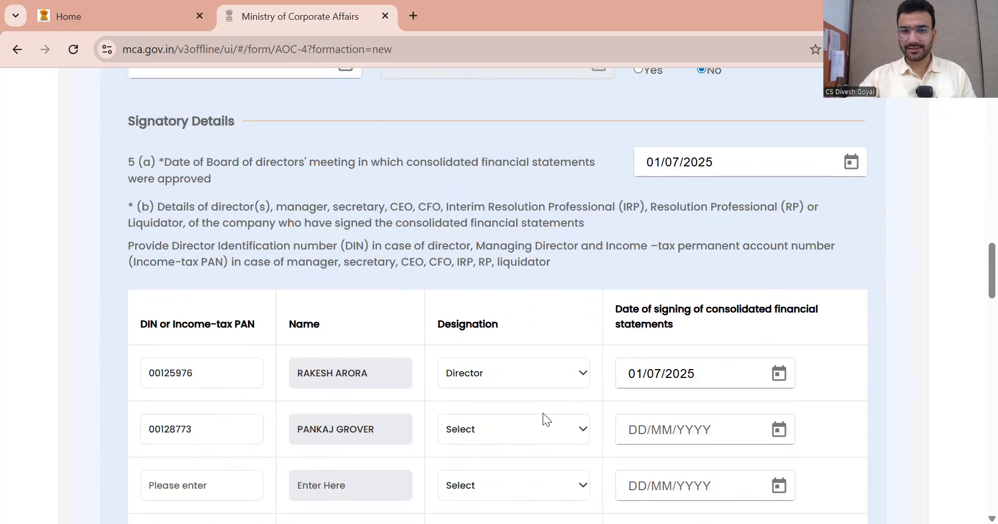
pyautogui.click(541, 427)
pyautogui.click(485, 184)
pyautogui.click(778, 429)
pyautogui.click(697, 268)
pyautogui.scroll(-6, 771, 311)
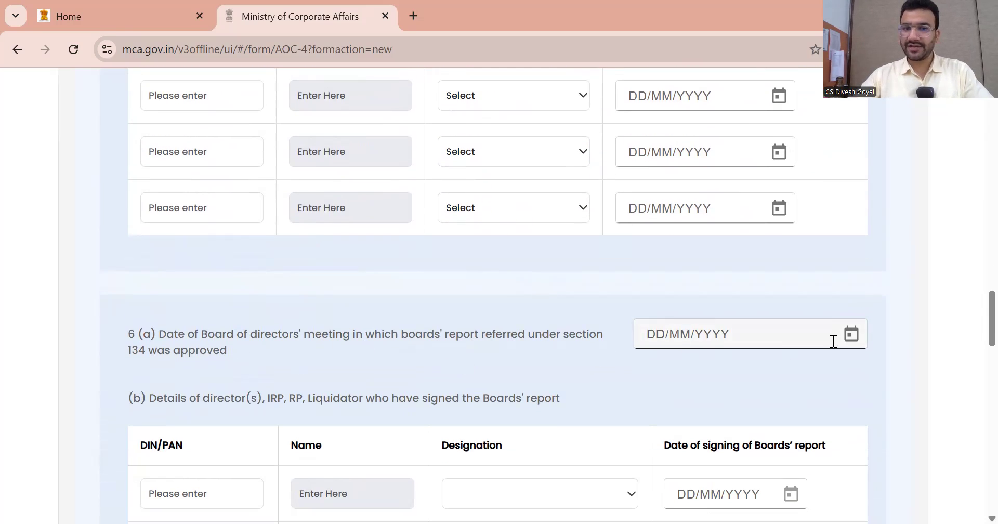
pyautogui.click(848, 335)
# Date the 6(a) meeting 01/07/2025 and add the first Boards' report Director signing 01/07/2025
pyautogui.click(717, 206)
pyautogui.scroll(-1, 393, 333)
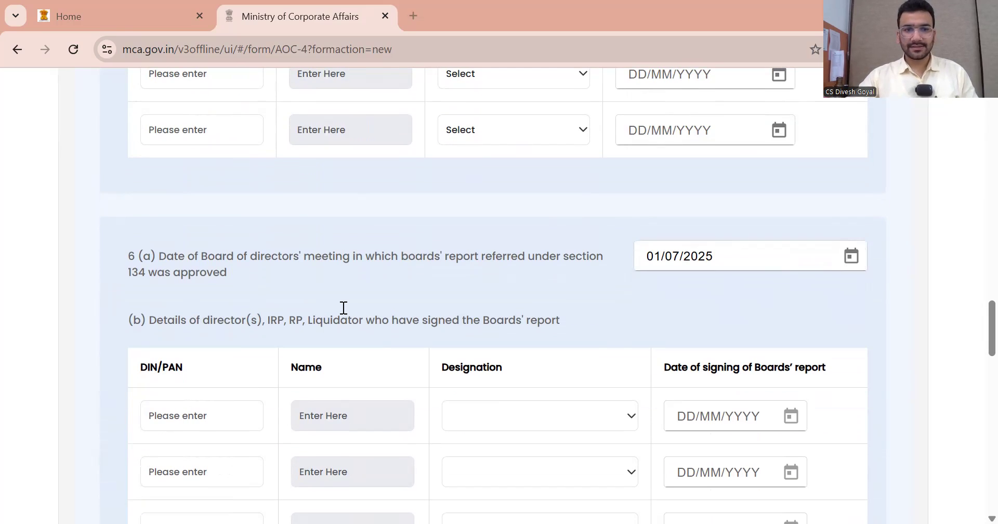
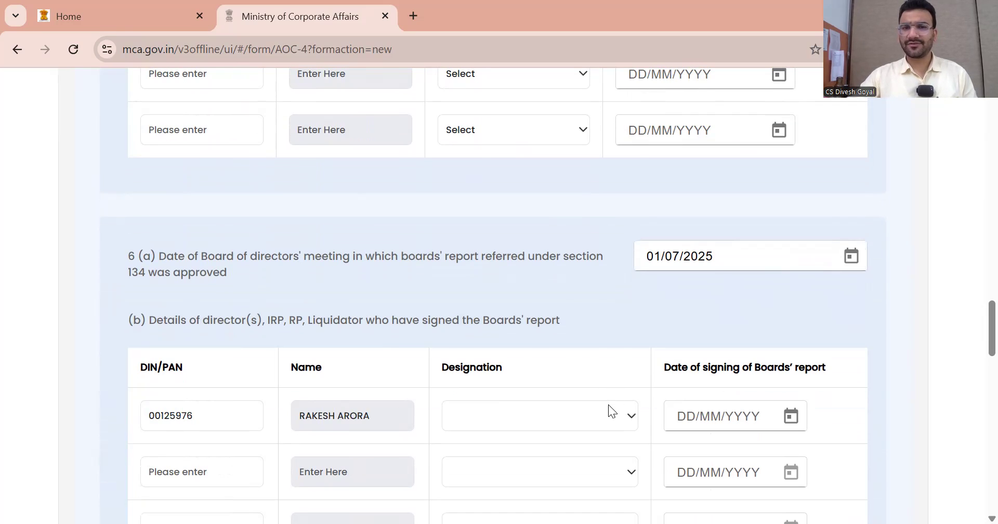
pyautogui.click(608, 404)
pyautogui.click(495, 171)
pyautogui.click(791, 419)
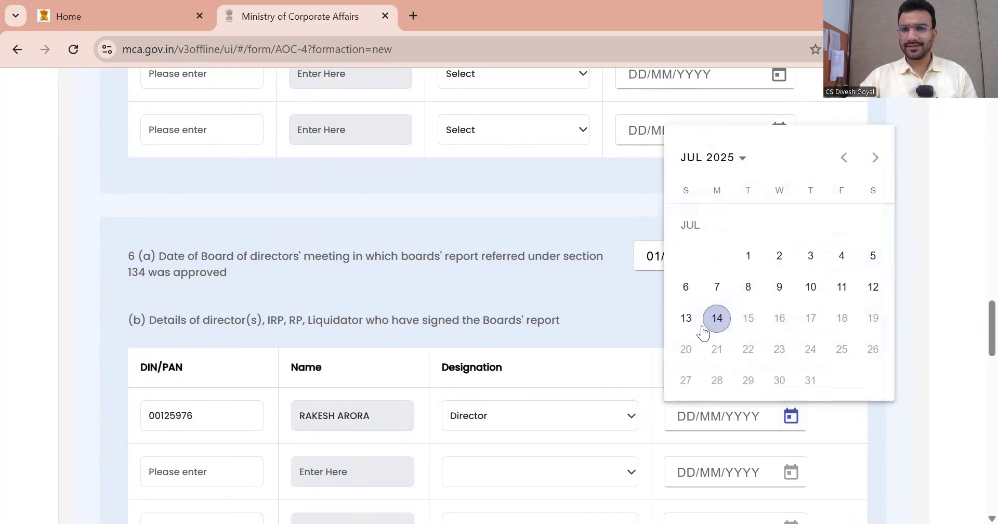
pyautogui.click(748, 255)
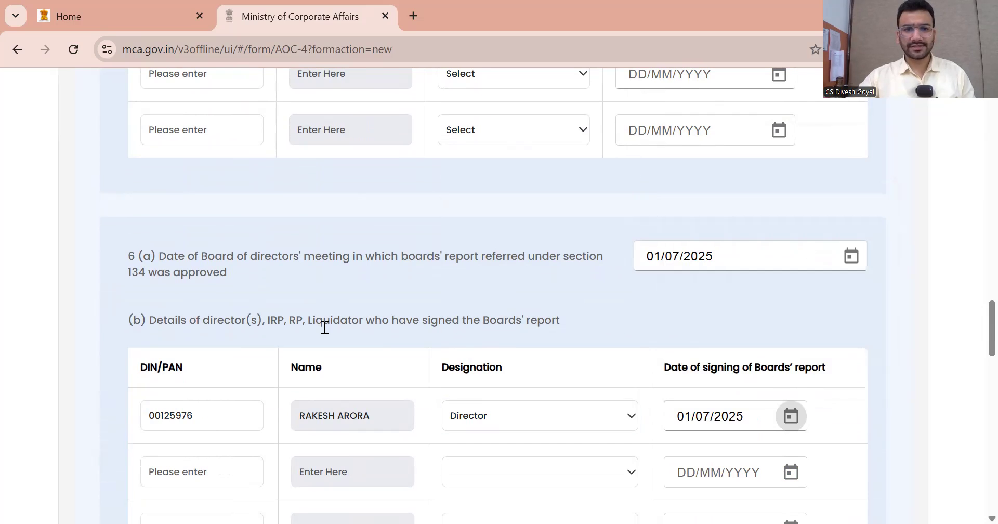
# Add the second Boards' report signatory as Director with signing date 01/07/2025
pyautogui.click(565, 482)
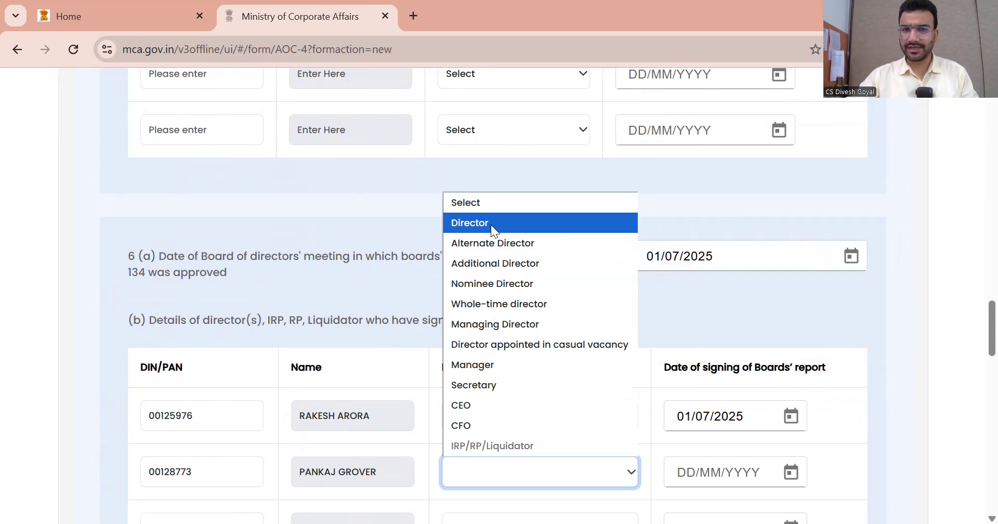
pyautogui.click(491, 223)
pyautogui.click(790, 472)
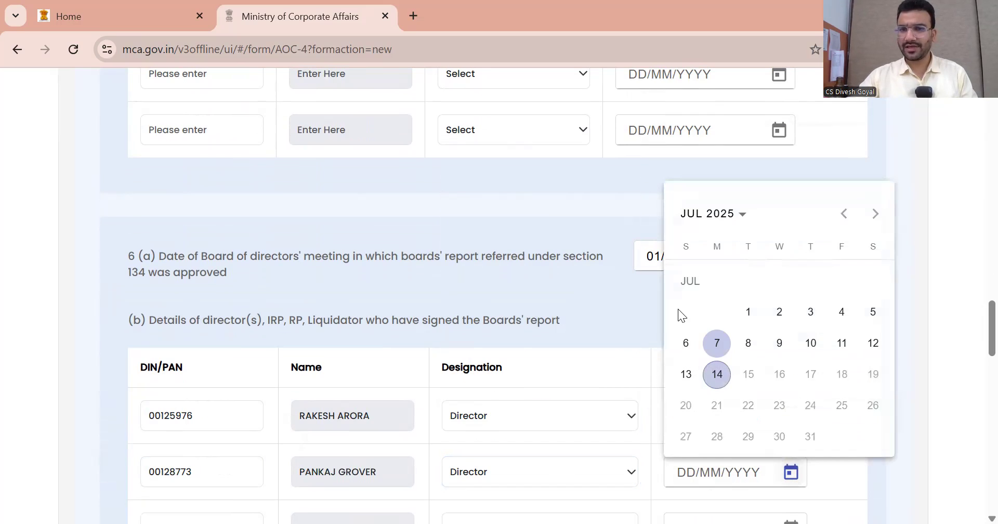
pyautogui.click(748, 312)
pyautogui.scroll(-5, 674, 314)
pyautogui.scroll(-2, 675, 313)
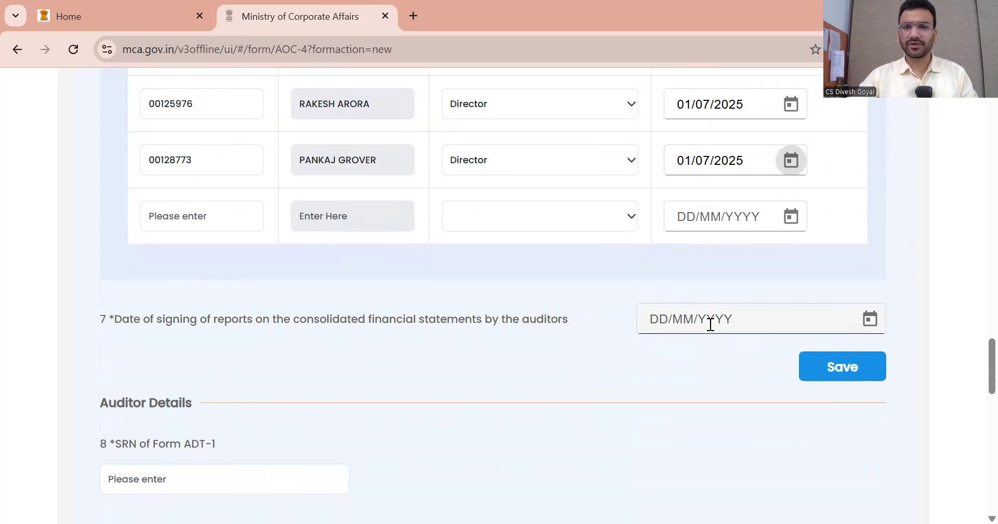
pyautogui.click(869, 321)
# Date the auditors' report 01/07/2025 and enter the signing member's name
pyautogui.click(727, 208)
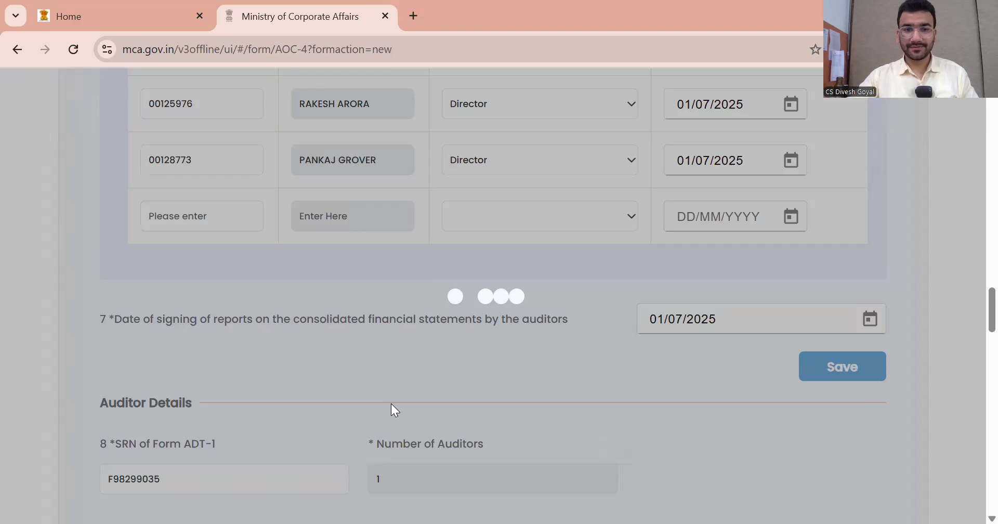
pyautogui.scroll(-5, 394, 398)
pyautogui.scroll(-12, 395, 400)
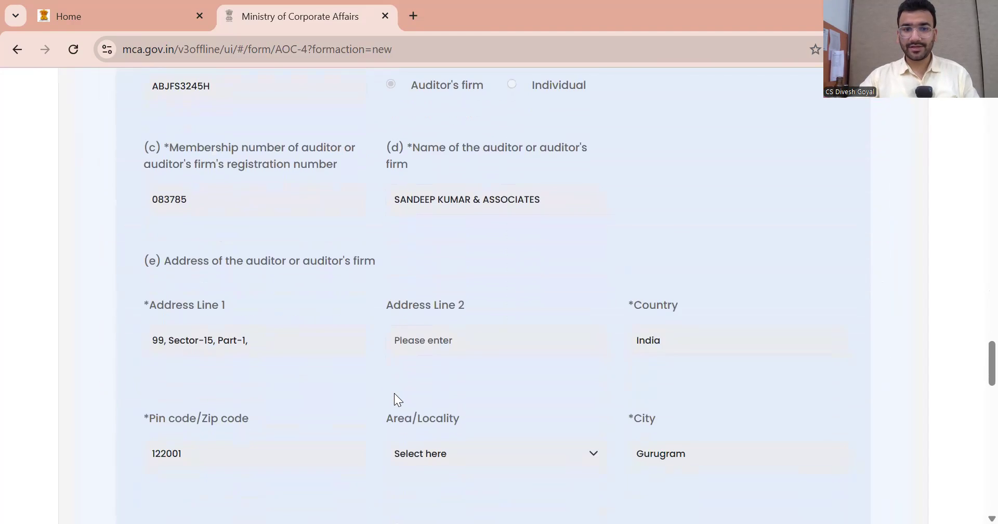
pyautogui.click(290, 438)
pyautogui.press('Tab')
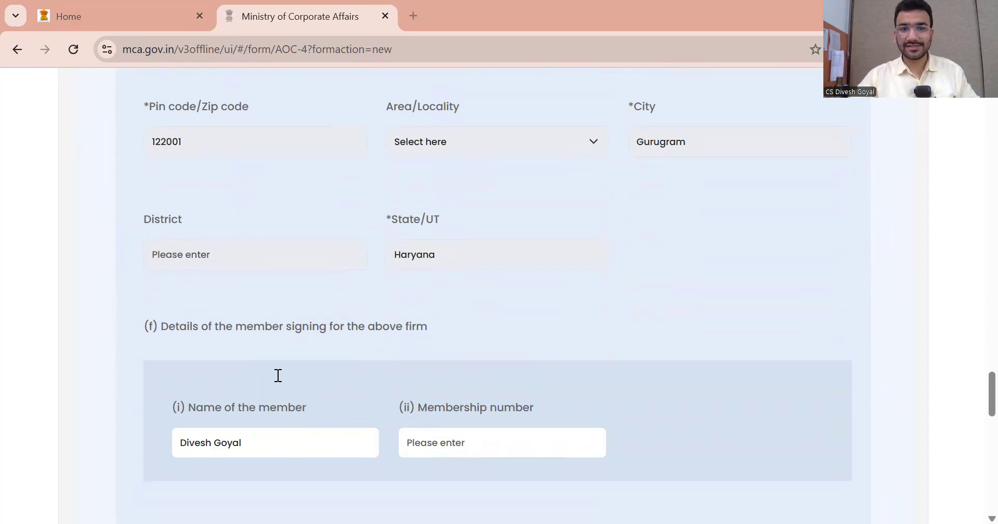
pyautogui.click(458, 448)
# Enter the membership number and set Type of Industry to Commercial & Industrial
pyautogui.write('518473')
pyautogui.click(496, 335)
pyautogui.scroll(-3, 495, 335)
pyautogui.scroll(-5, 496, 339)
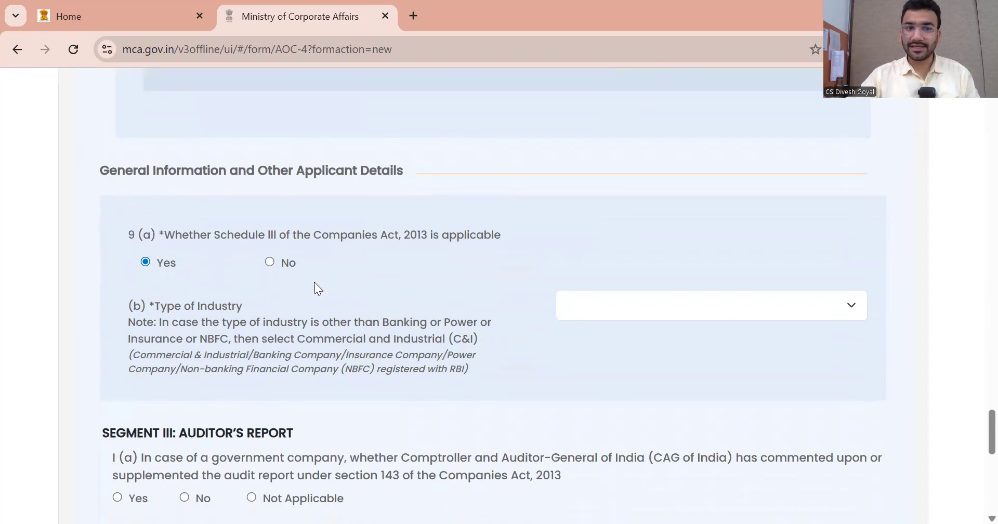
pyautogui.click(715, 310)
pyautogui.click(662, 349)
# Mark CAG comment Not Applicable and Secretarial Audit No, then save and submit the form
pyautogui.scroll(-3, 444, 316)
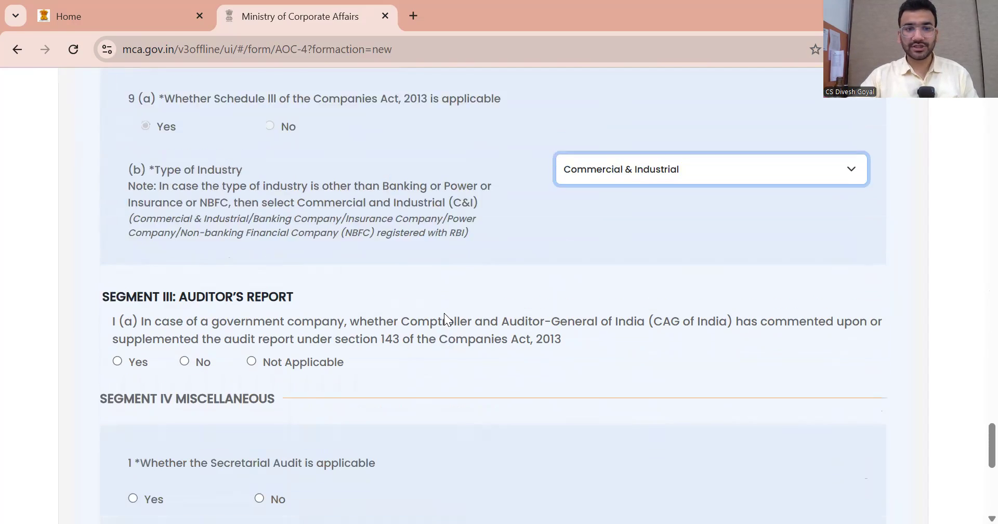
pyautogui.click(251, 341)
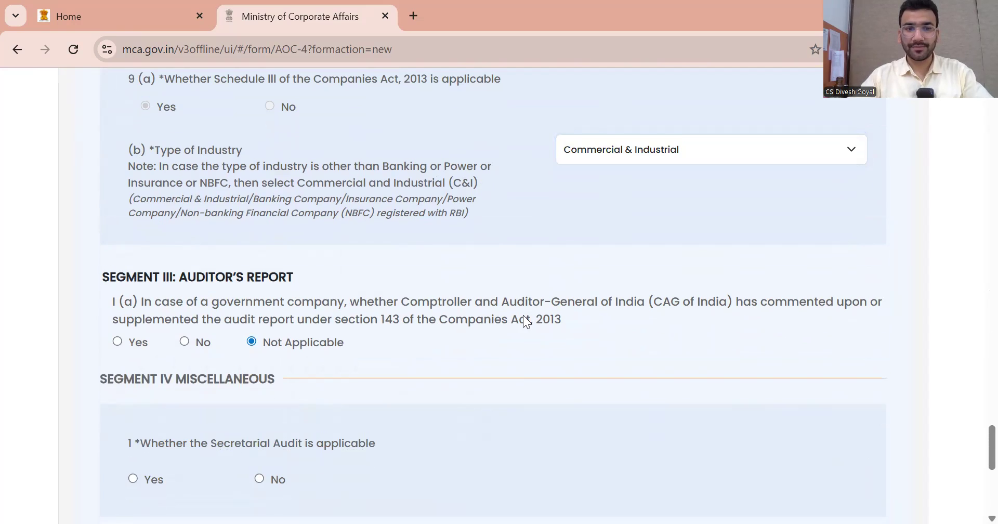
pyautogui.scroll(-2, 322, 383)
pyautogui.click(260, 400)
pyautogui.scroll(-3, 416, 390)
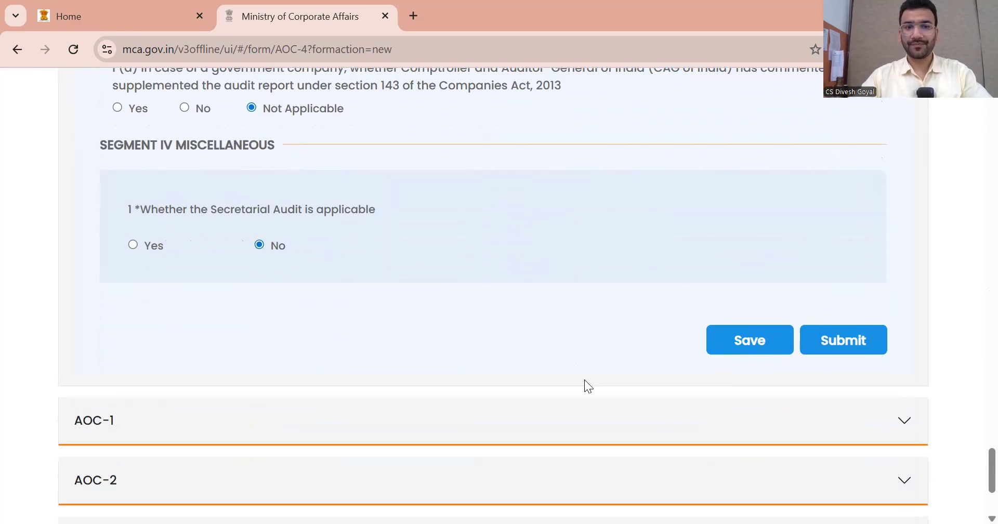
pyautogui.click(737, 348)
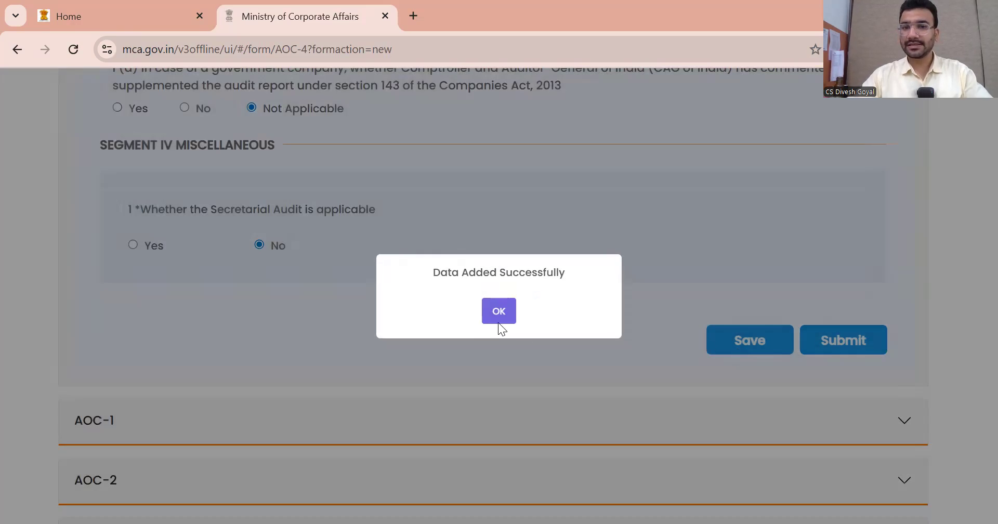
pyautogui.click(501, 314)
pyautogui.click(845, 343)
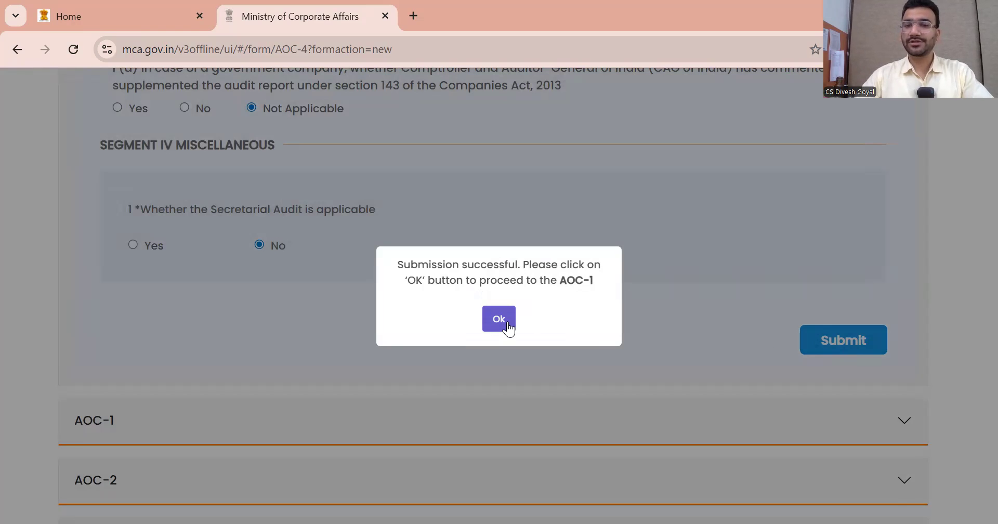
# In AOC-1, enter 1 subsidiary, 0 yet to commence operations and 0 liquidated during the year
pyautogui.click(499, 319)
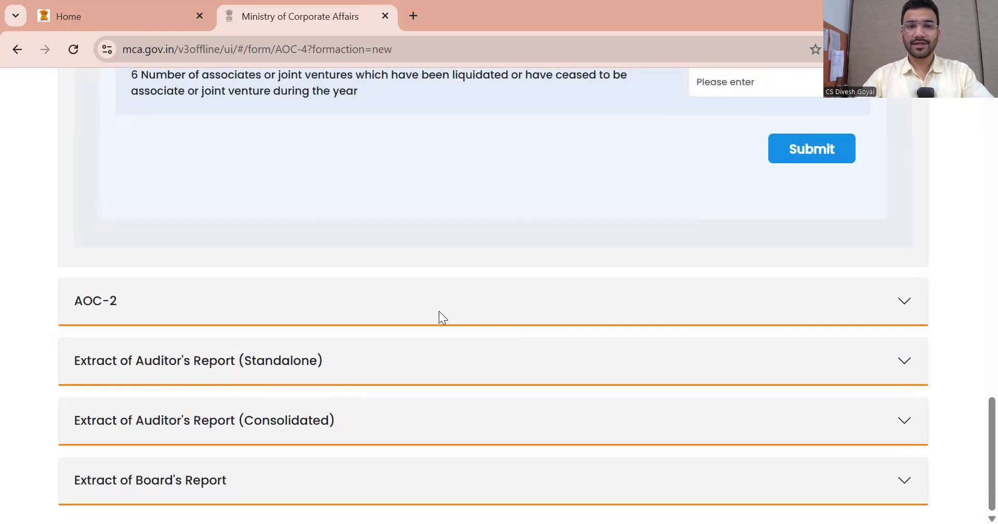
pyautogui.scroll(9, 439, 311)
pyautogui.scroll(4, 381, 302)
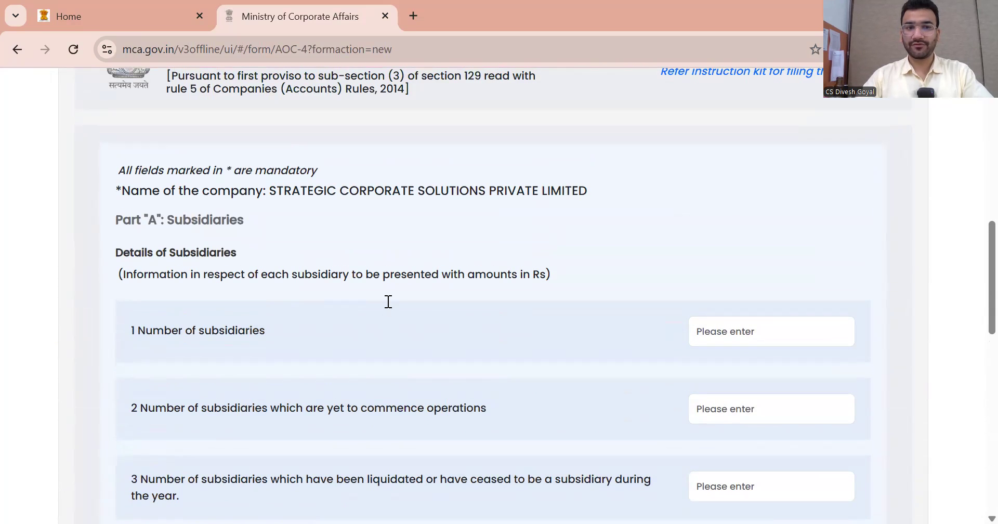
pyautogui.click(736, 328)
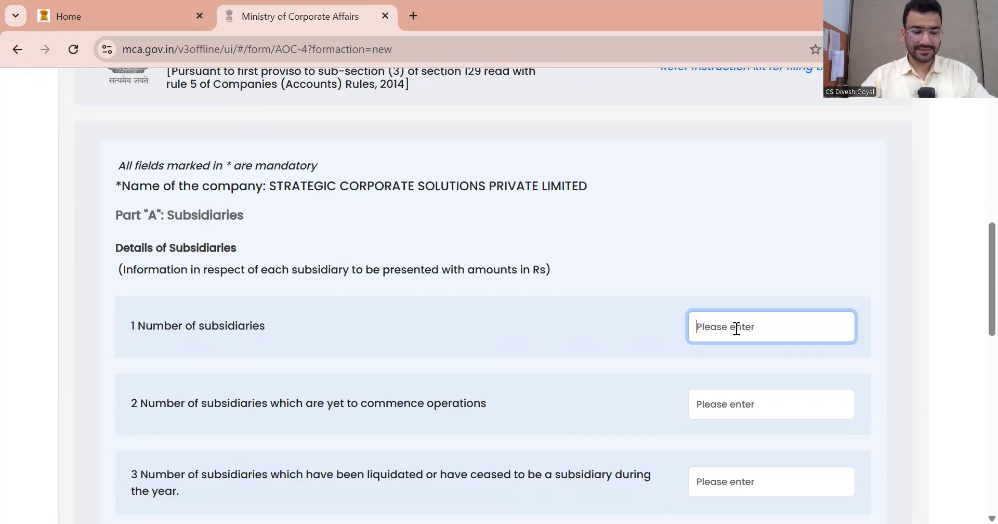
pyautogui.write('1')
pyautogui.click(393, 394)
pyautogui.scroll(-1, 394, 392)
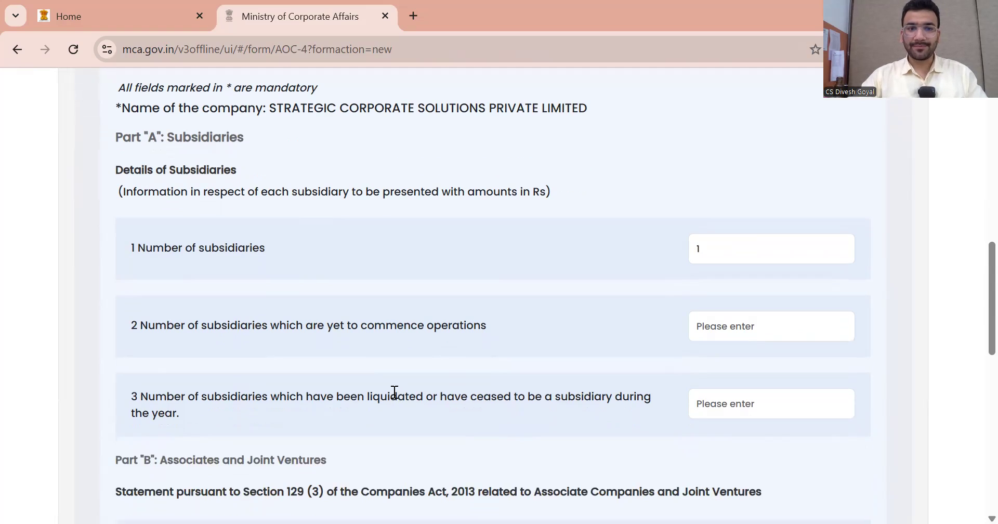
pyautogui.click(722, 324)
pyautogui.write('0')
pyautogui.click(545, 327)
pyautogui.scroll(-1, 274, 396)
pyautogui.click(713, 326)
pyautogui.write('0')
pyautogui.click(514, 359)
# Enter 1 associate/joint venture, 0 yet to commence, 0 liquidated, and submit AOC-1
pyautogui.scroll(-2, 514, 359)
pyautogui.click(778, 313)
pyautogui.write('0')
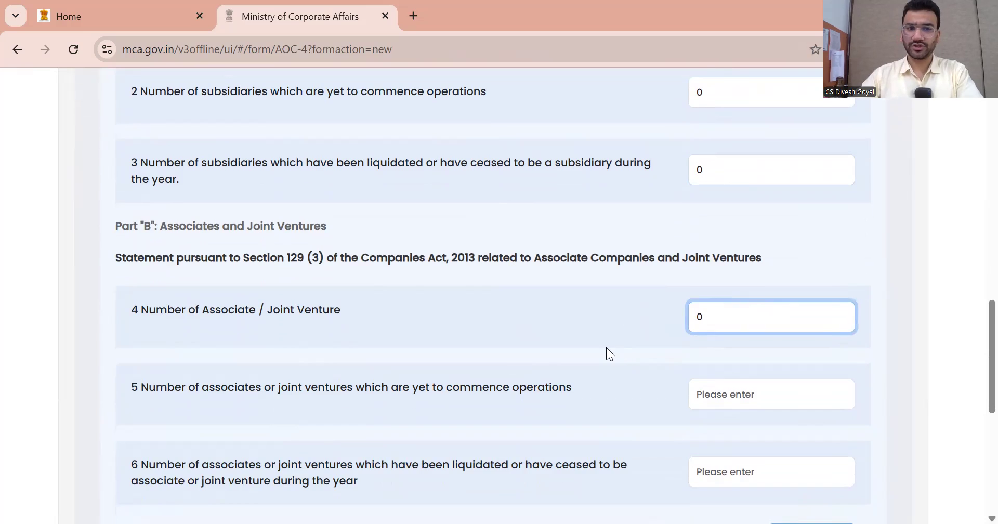
pyautogui.click(606, 347)
pyautogui.press('Tab')
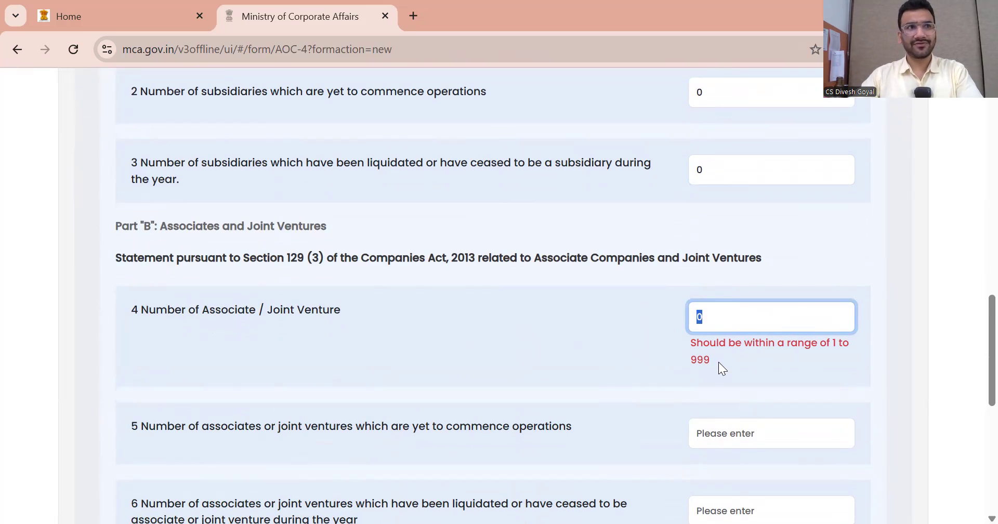
pyautogui.write('1')
pyautogui.click(743, 393)
pyautogui.write('0')
pyautogui.scroll(-1, 631, 370)
pyautogui.scroll(-2, 580, 388)
pyautogui.click(742, 318)
pyautogui.write('0')
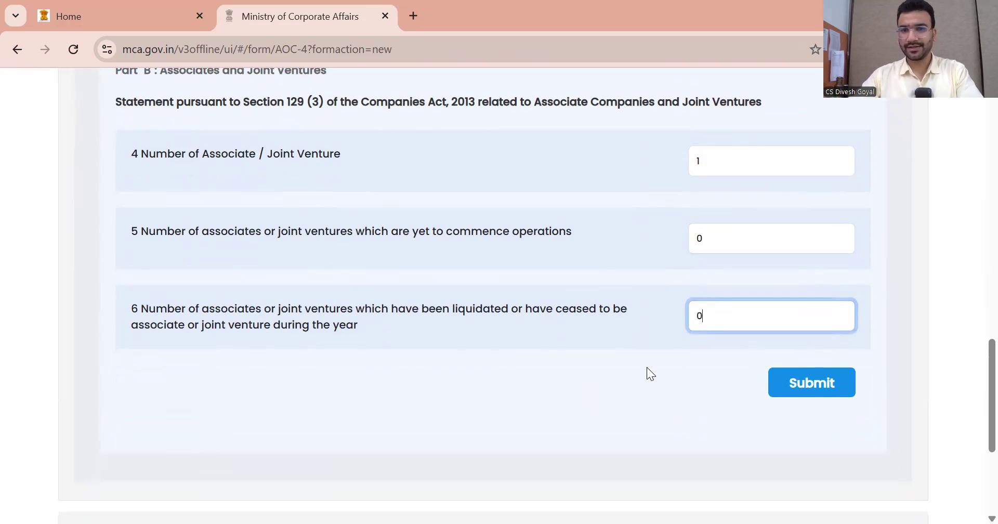
pyautogui.click(804, 384)
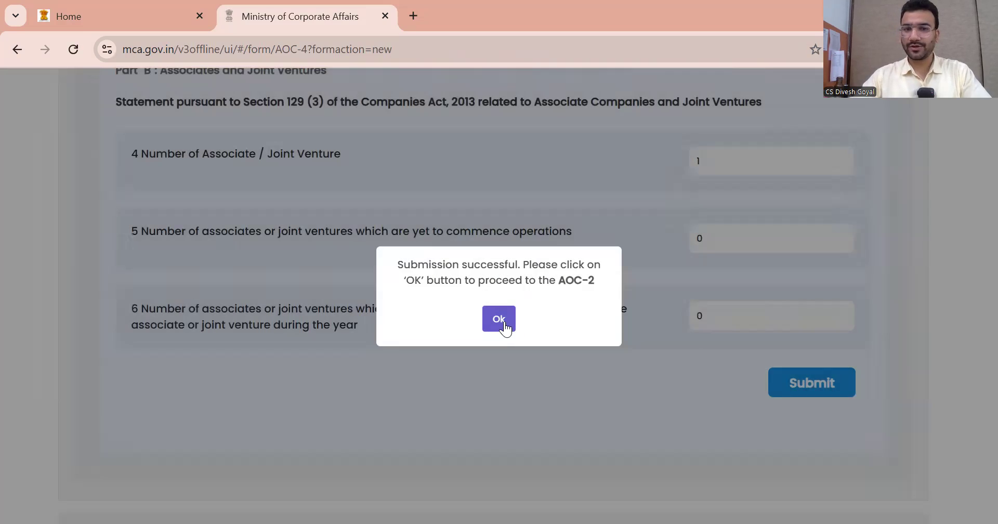
pyautogui.click(501, 318)
# In AOC-2, enter 0 contracts not at arm's length basis
pyautogui.scroll(7, 369, 333)
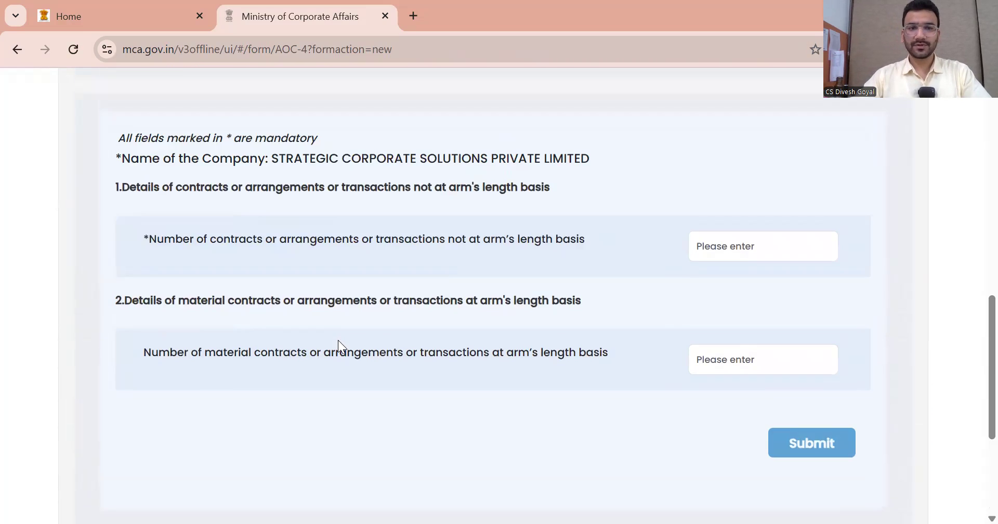
pyautogui.scroll(-2, 336, 341)
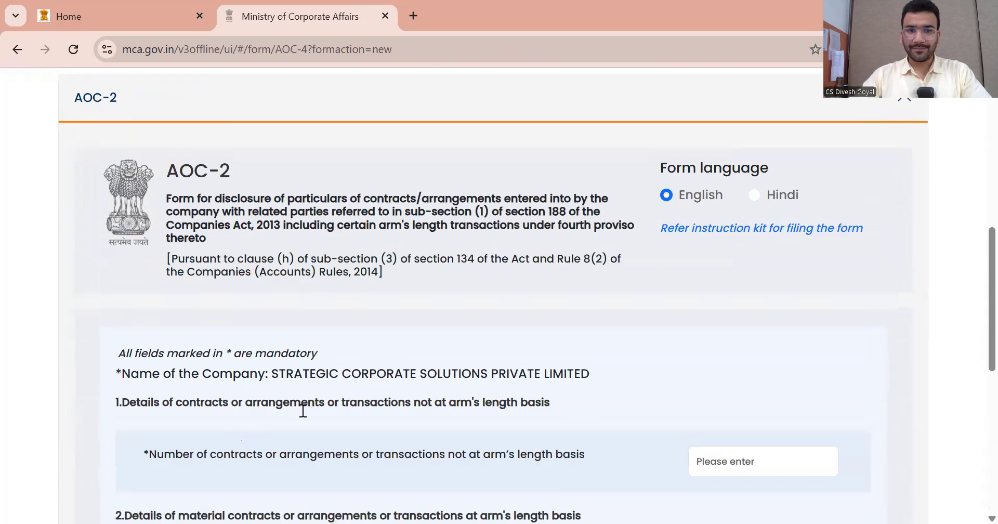
pyautogui.scroll(-1, 303, 410)
pyautogui.moveTo(462, 403); pyautogui.dragTo(632, 407)
pyautogui.click(741, 410)
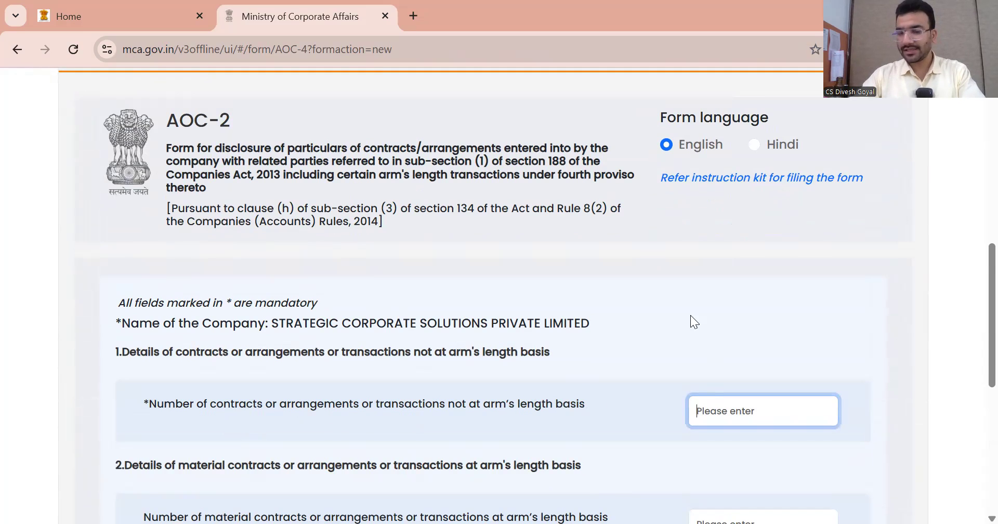
pyautogui.scroll(-2, 681, 312)
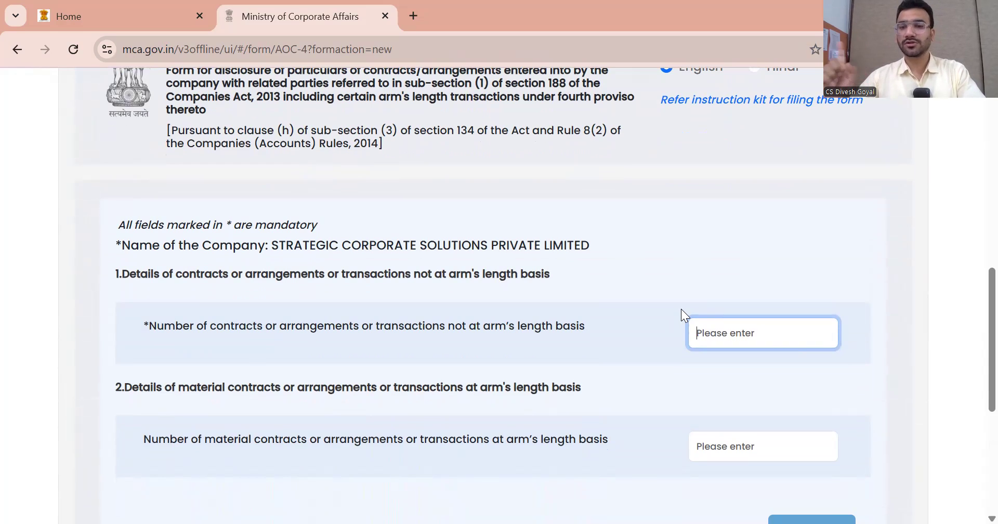
pyautogui.write('0')
pyautogui.click(649, 294)
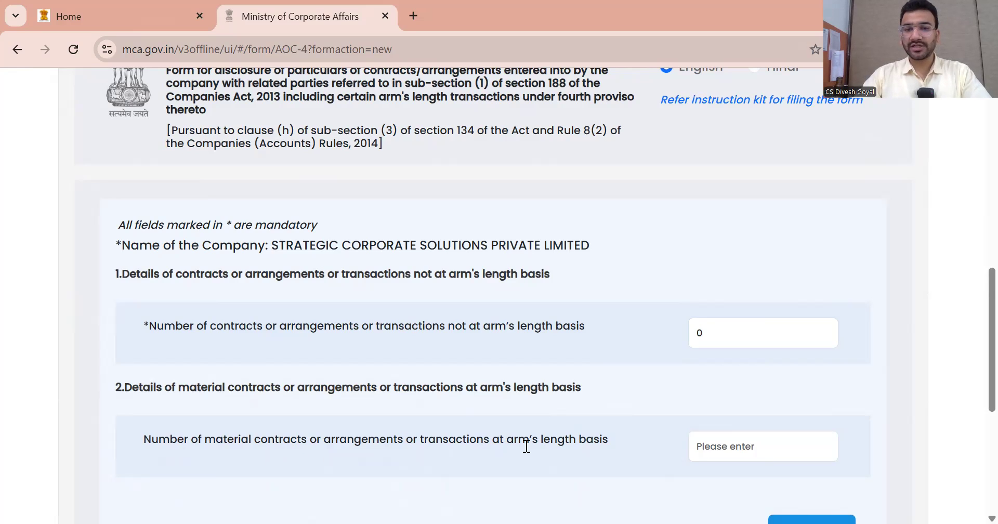
# Enter 1 material arm's-length contract and submit AOC-2
pyautogui.click(717, 446)
pyautogui.write('1')
pyautogui.click(581, 408)
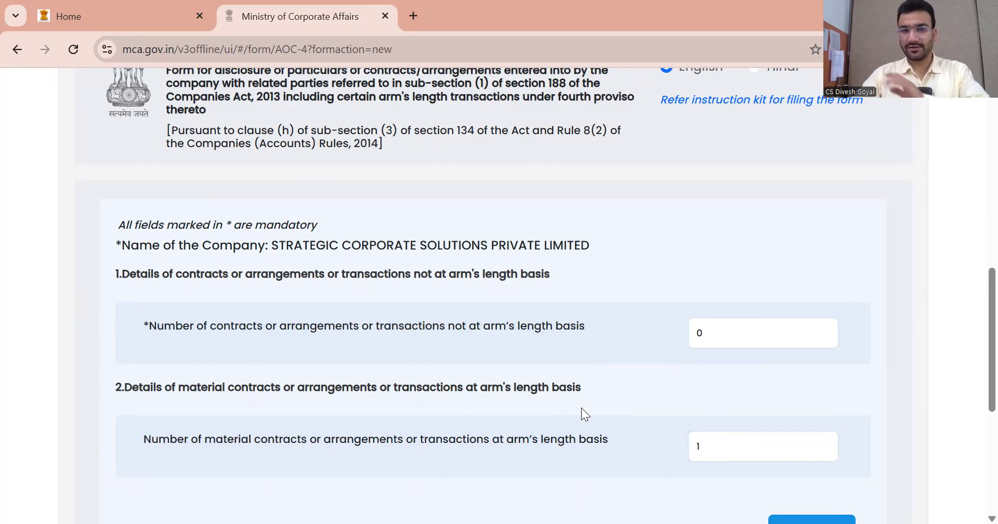
pyautogui.doubleClick(190, 387)
pyautogui.moveTo(246, 388); pyautogui.dragTo(256, 387)
pyautogui.scroll(-4, 780, 408)
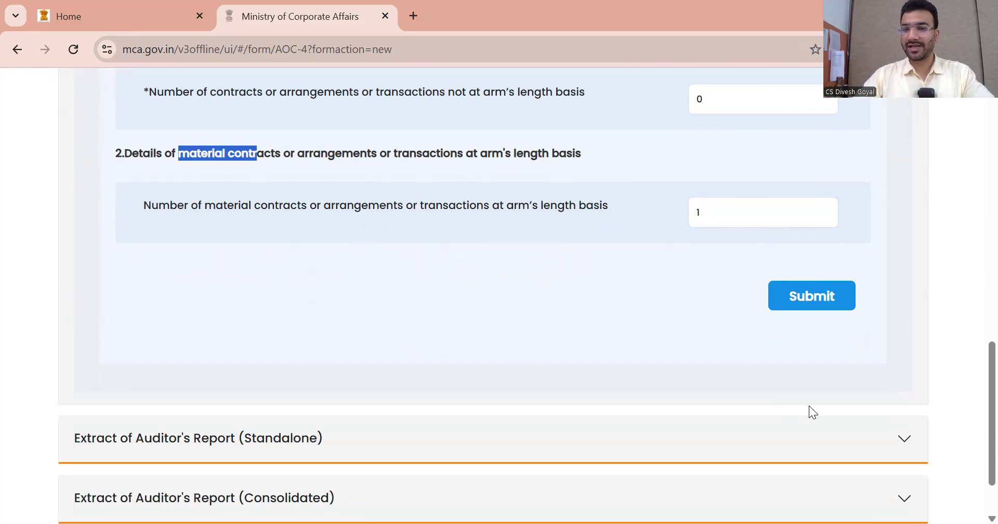
pyautogui.click(799, 300)
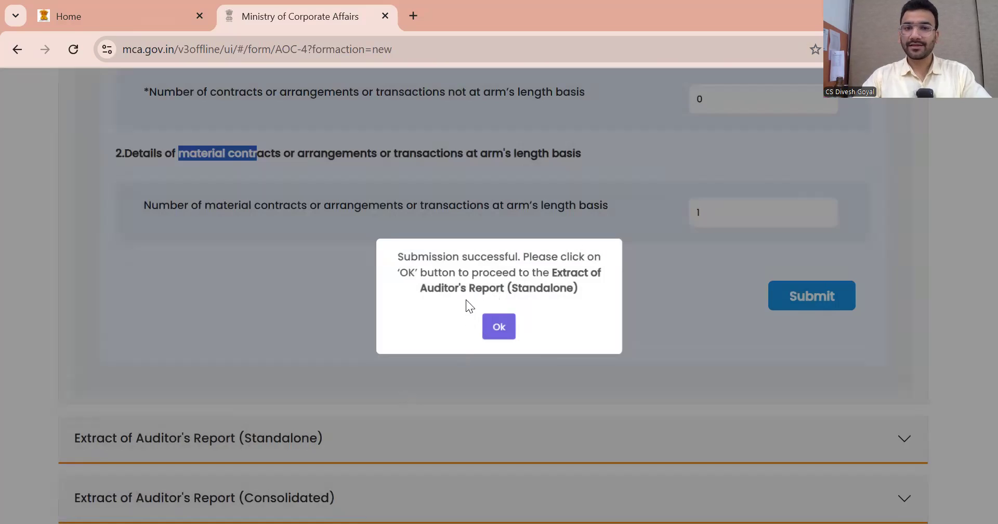
pyautogui.click(499, 327)
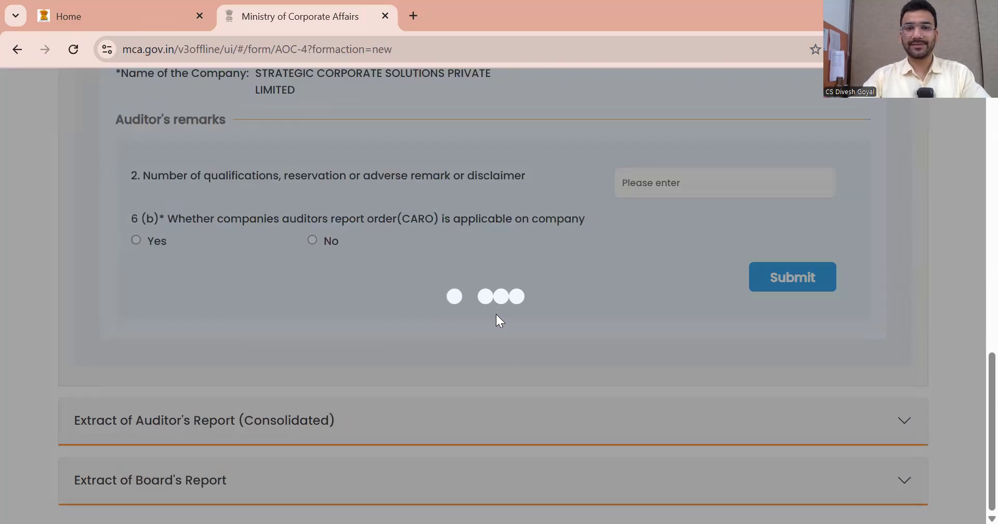
# Submit the standalone auditor's report extract with 0 qualifications and CARO applicable (Yes)
pyautogui.scroll(5, 430, 303)
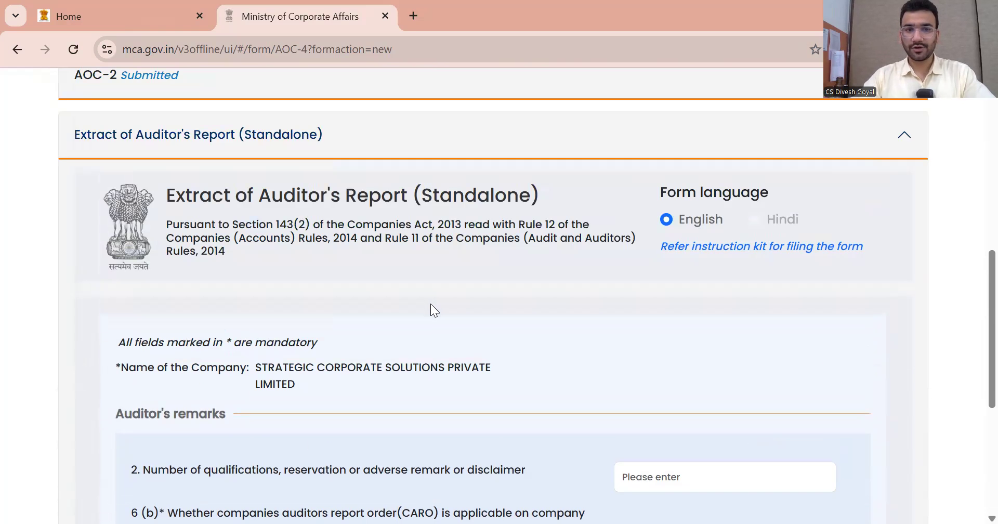
pyautogui.scroll(-1, 430, 303)
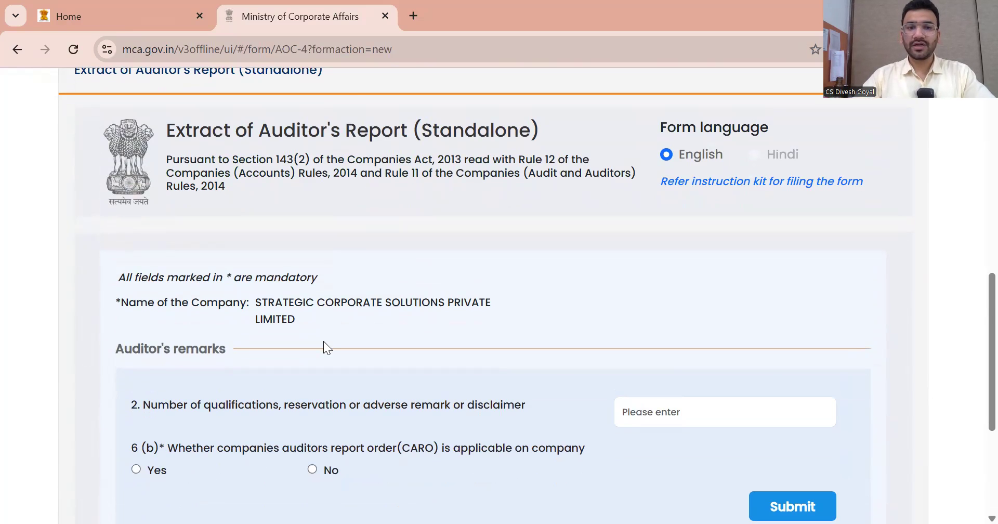
pyautogui.scroll(-1, 323, 342)
pyautogui.click(674, 336)
pyautogui.write('0')
pyautogui.click(524, 328)
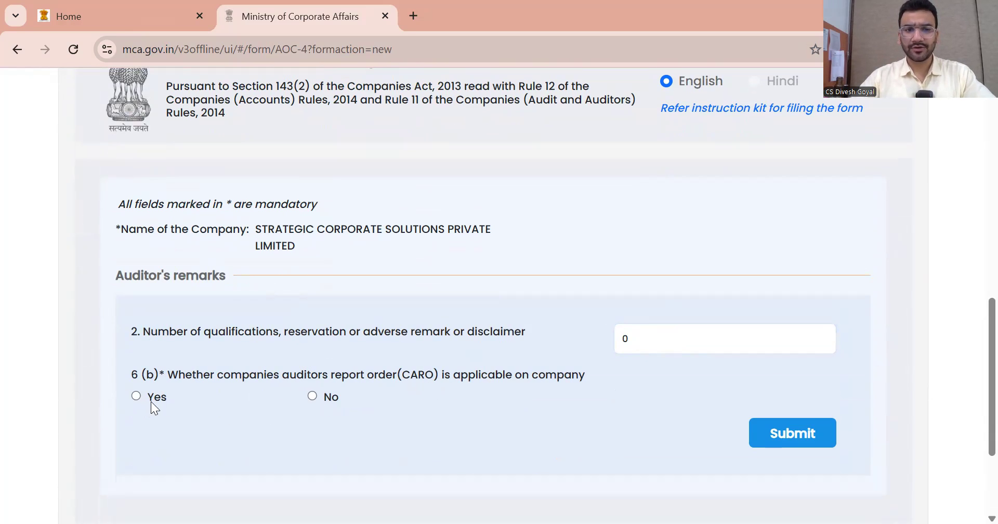
pyautogui.click(136, 396)
pyautogui.click(797, 431)
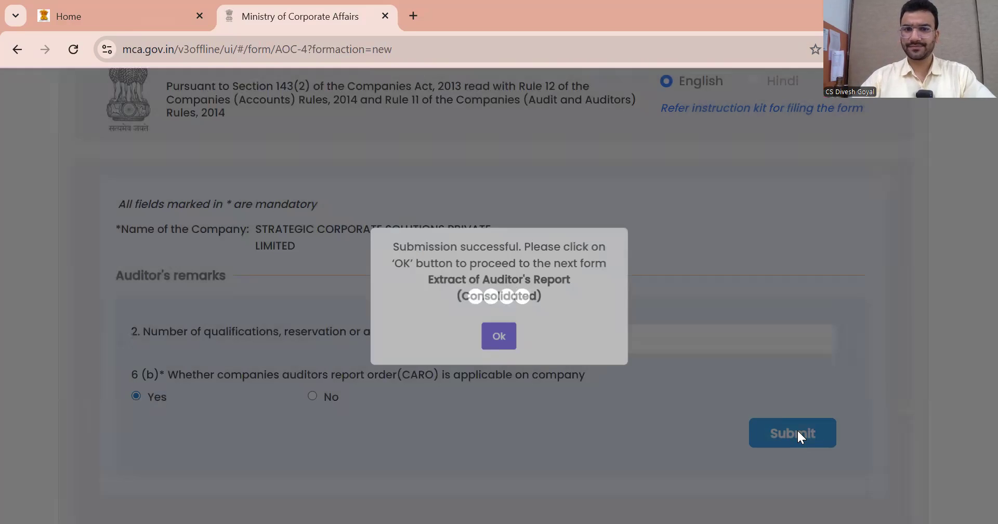
pyautogui.click(499, 334)
# Submit the consolidated auditor's report extract with 0 qualifications and CARO remarks Not applicable
pyautogui.scroll(-2, 508, 347)
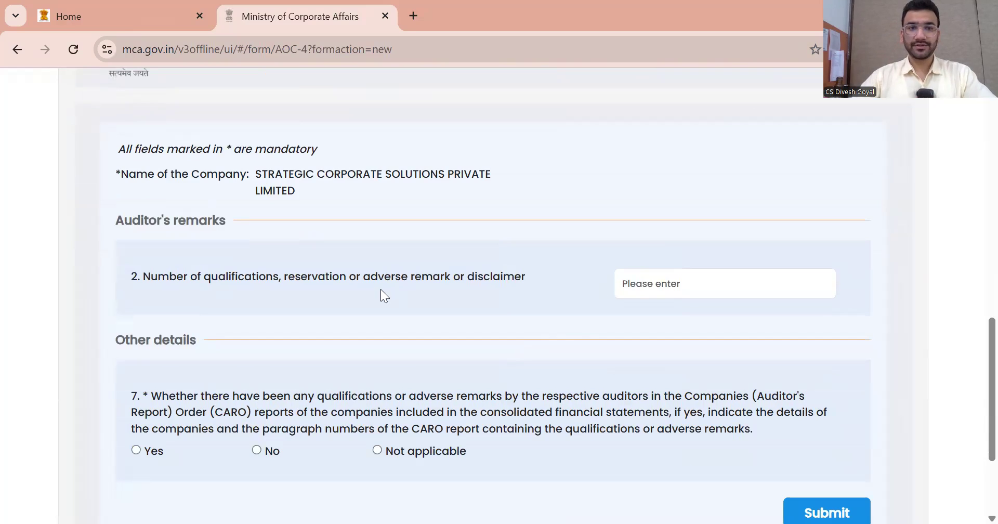
pyautogui.scroll(-1, 686, 262)
pyautogui.click(684, 261)
pyautogui.write('0')
pyautogui.click(445, 339)
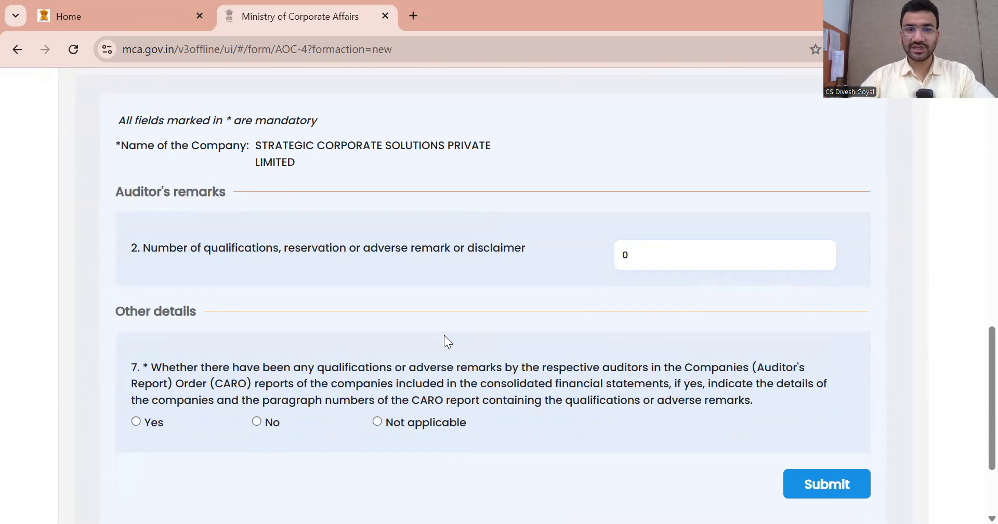
pyautogui.scroll(-1, 388, 369)
pyautogui.click(376, 344)
pyautogui.click(827, 403)
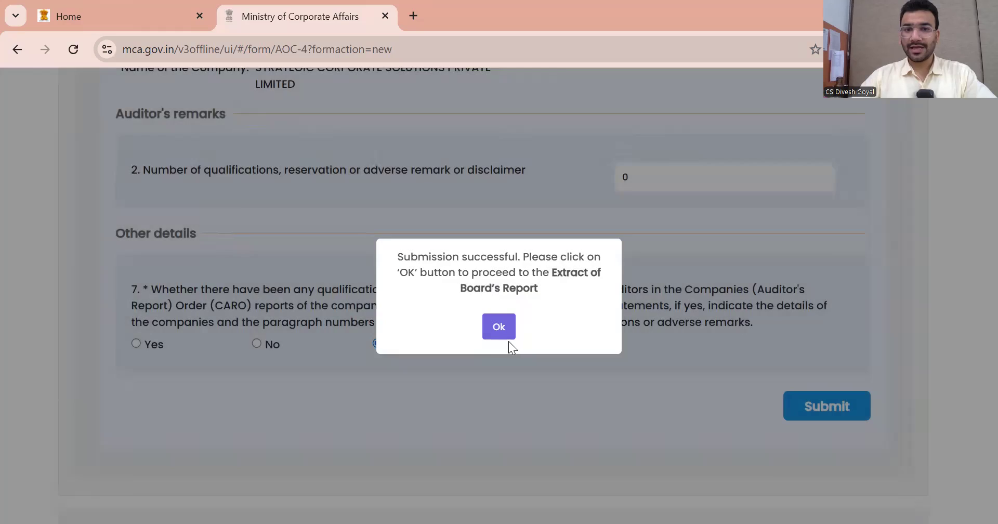
pyautogui.click(498, 327)
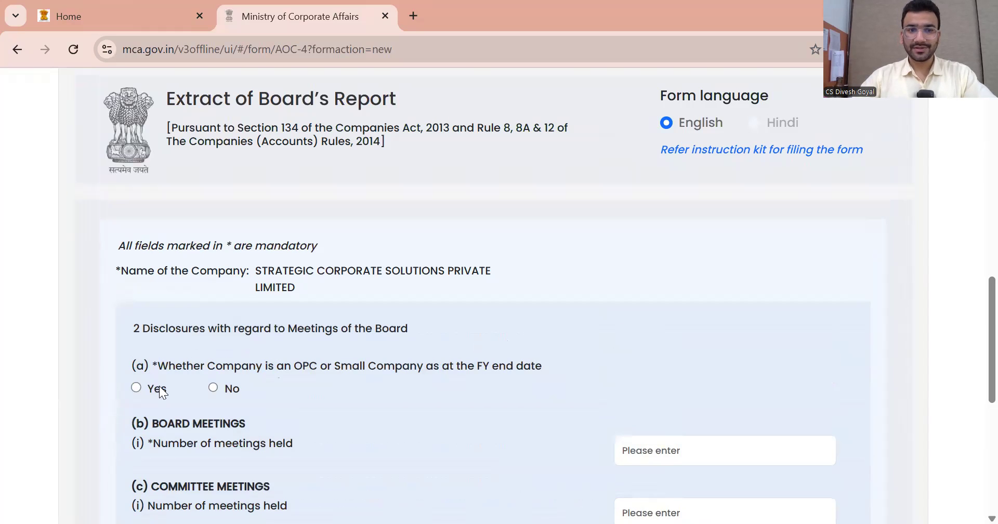
# In the Board's Report, answer No for OPC/small company, enter 5 board meetings and 0 committee meetings
pyautogui.scroll(-1, 327, 364)
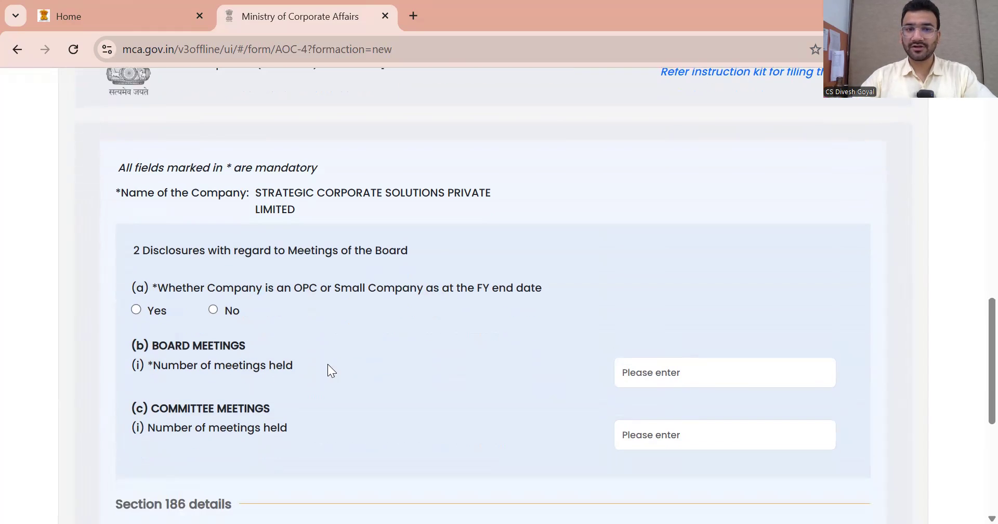
pyautogui.click(212, 309)
pyautogui.click(688, 370)
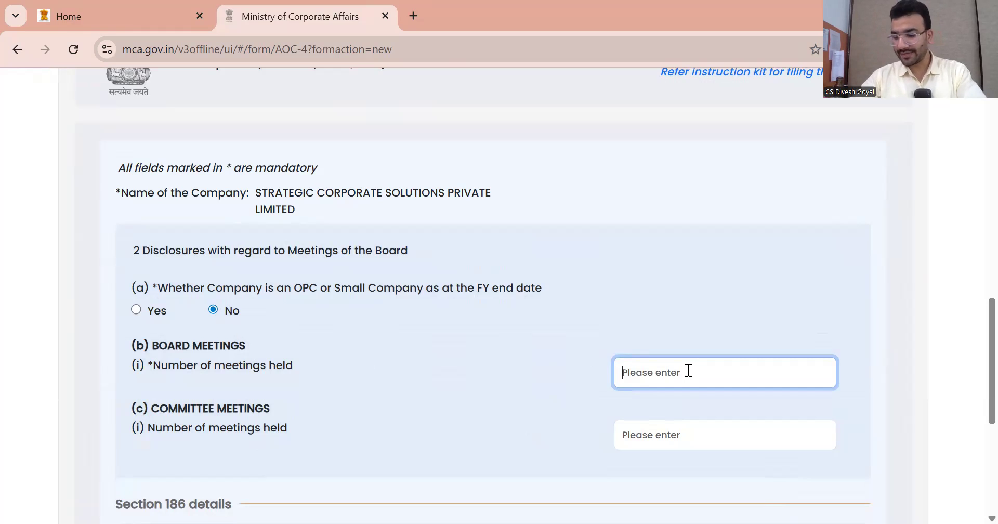
pyautogui.write('5')
pyautogui.click(687, 294)
pyautogui.scroll(-3, 582, 329)
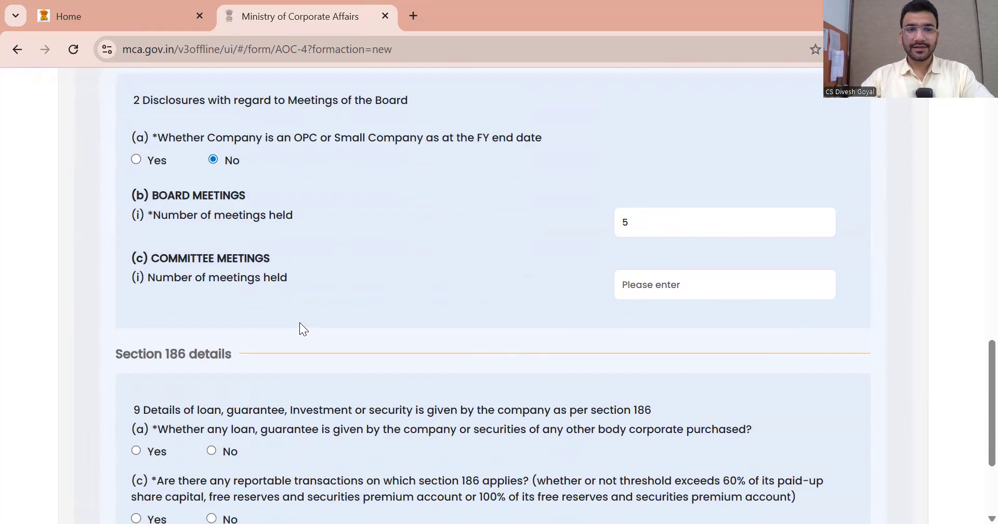
pyautogui.scroll(-1, 279, 306)
pyautogui.click(681, 275)
pyautogui.write('0')
pyautogui.click(537, 271)
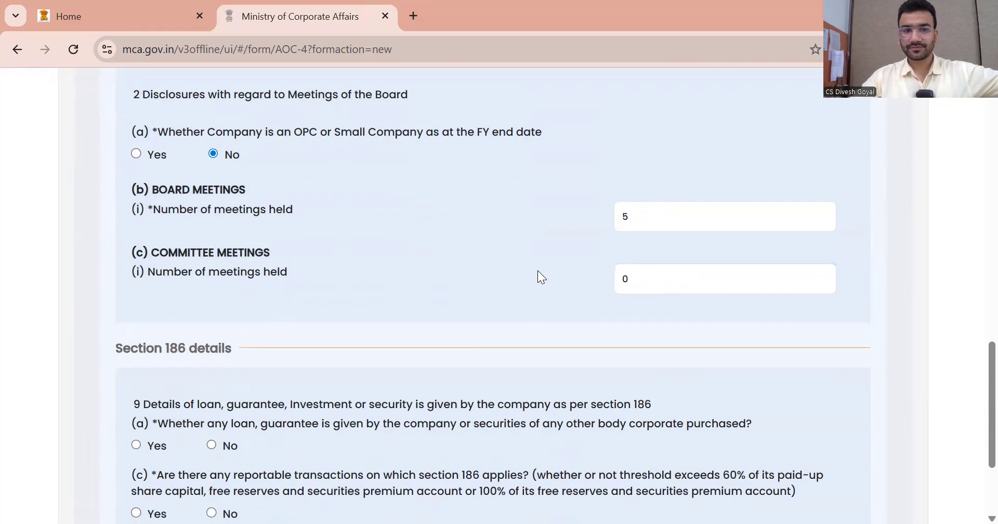
pyautogui.scroll(-3, 344, 295)
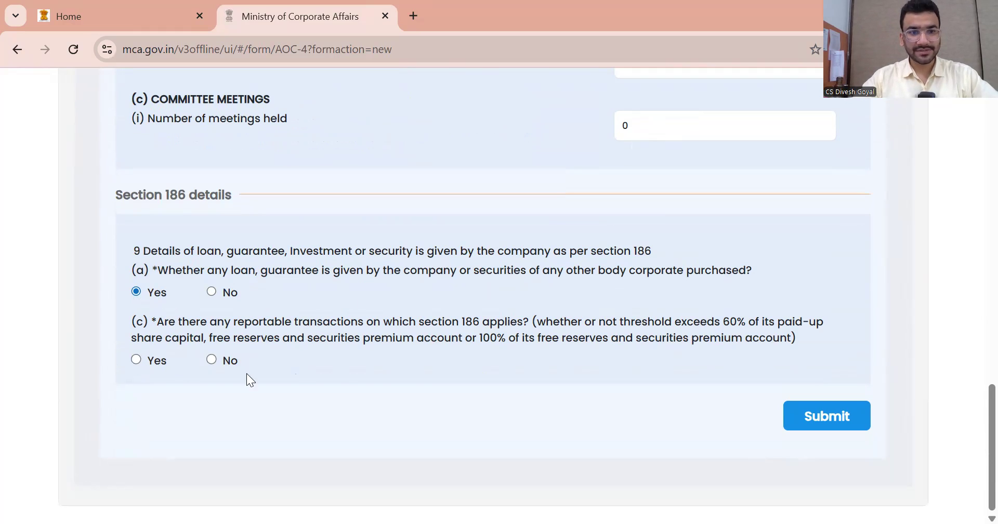
# Declare section 186 transactions with 1 transaction, submit, and acknowledge Excel generation completion
pyautogui.click(136, 360)
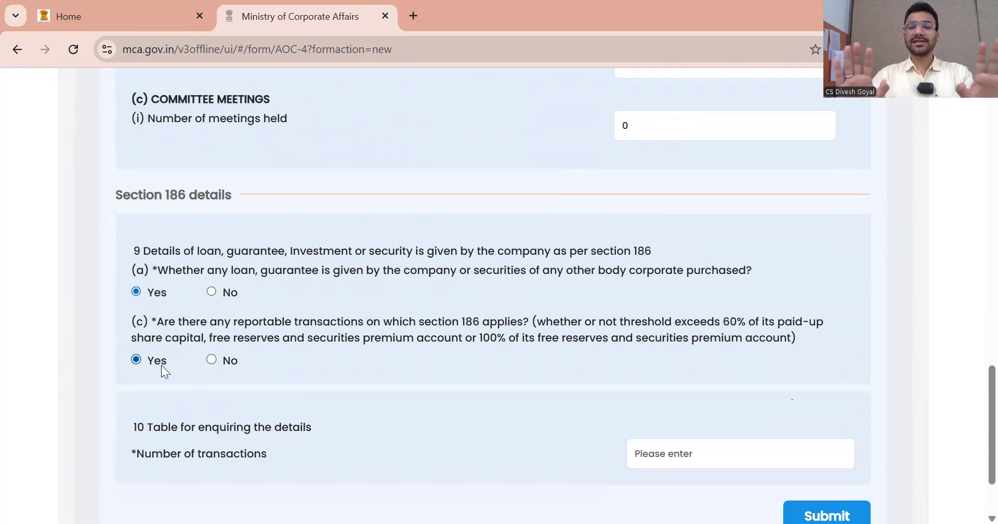
pyautogui.scroll(-2, 379, 385)
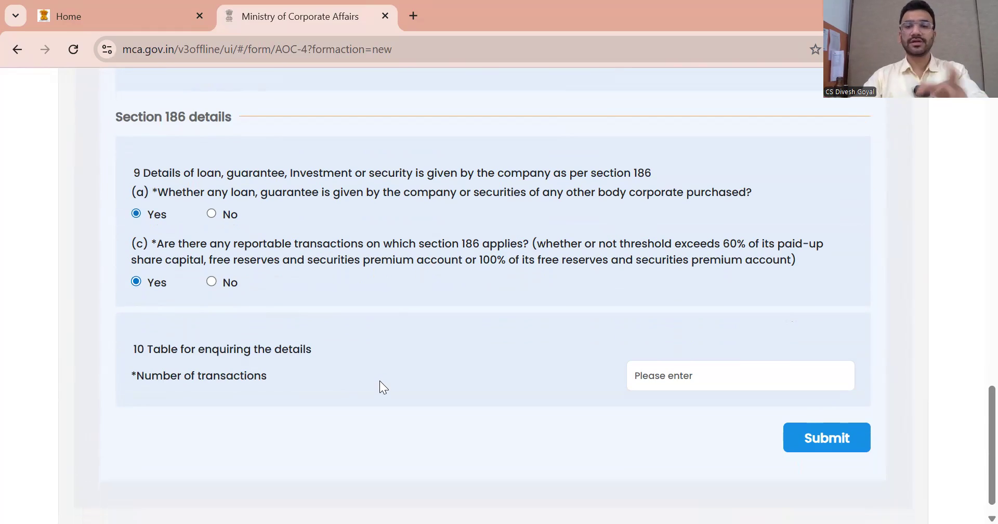
pyautogui.click(656, 370)
pyautogui.write('1')
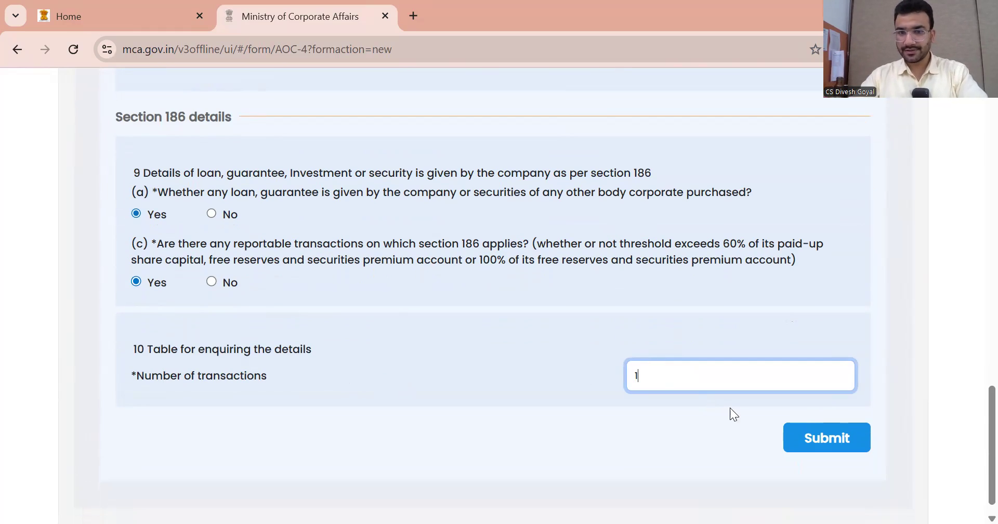
pyautogui.click(824, 435)
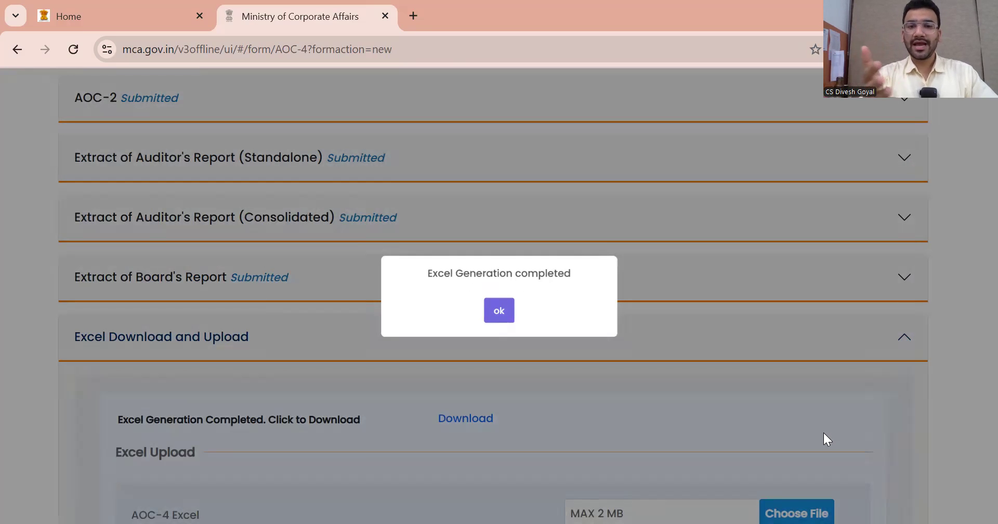
pyautogui.click(498, 314)
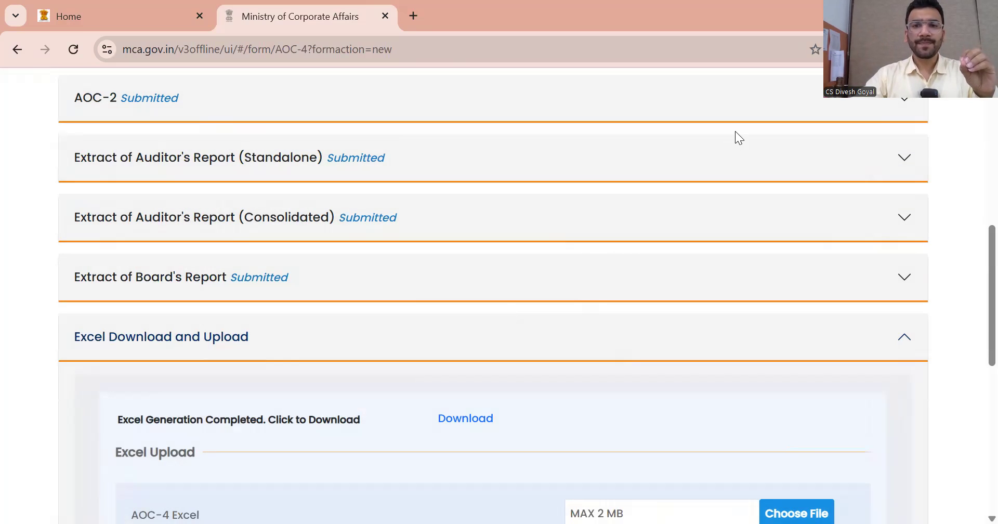
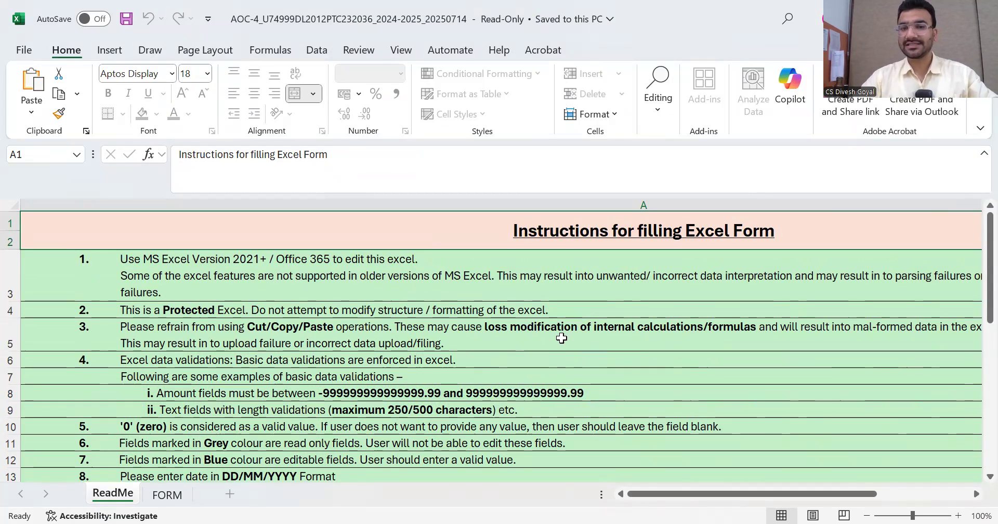
pyautogui.scroll(-3, 292, 360)
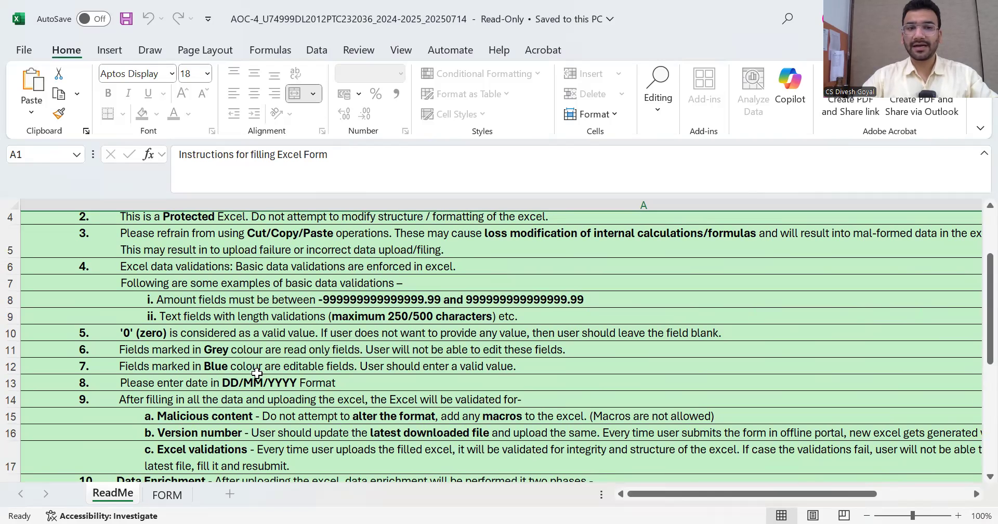
pyautogui.scroll(-1, 329, 365)
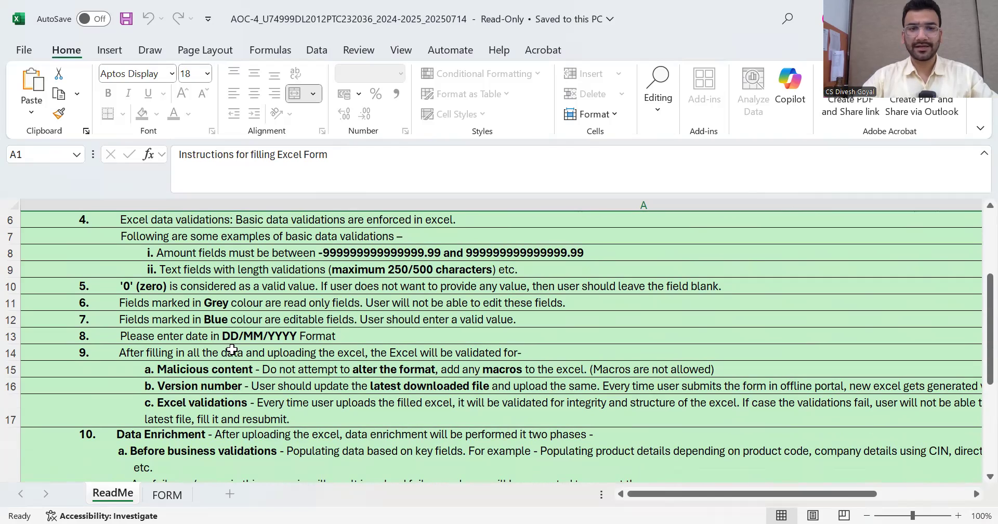
pyautogui.scroll(-3, 291, 343)
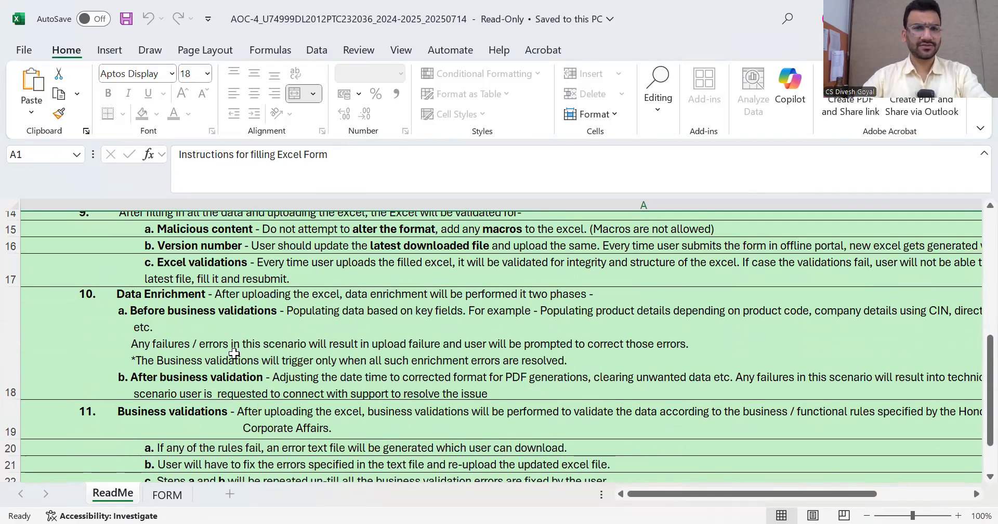
# Switch from the ReadMe to the FORM sheet and scroll through the pre-filled company sections
pyautogui.click(167, 495)
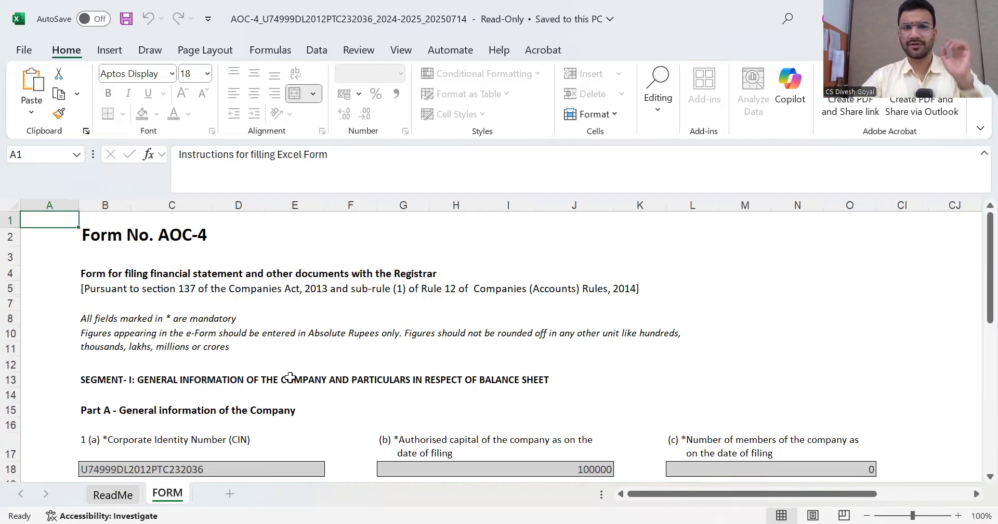
pyautogui.scroll(-1, 327, 336)
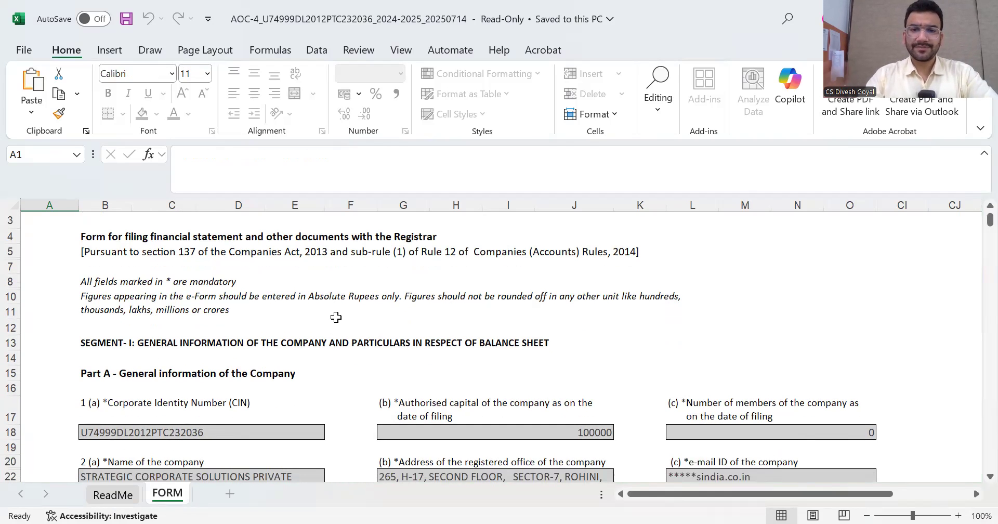
pyautogui.scroll(-1, 336, 317)
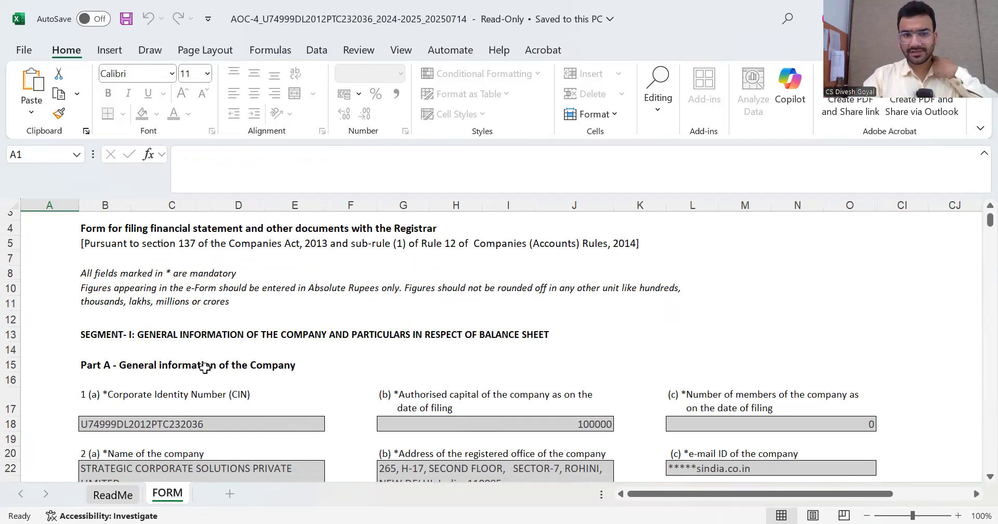
pyautogui.scroll(-2, 204, 367)
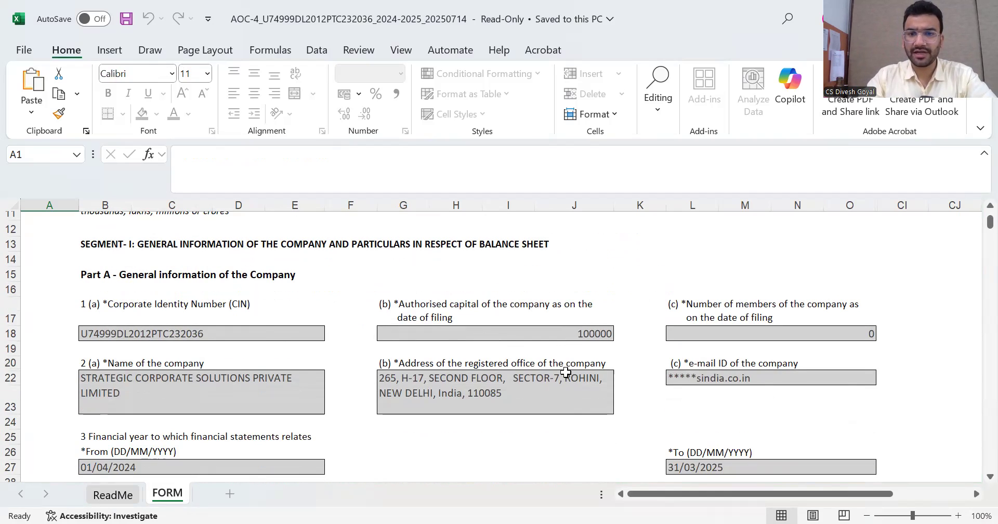
pyautogui.scroll(-2, 565, 371)
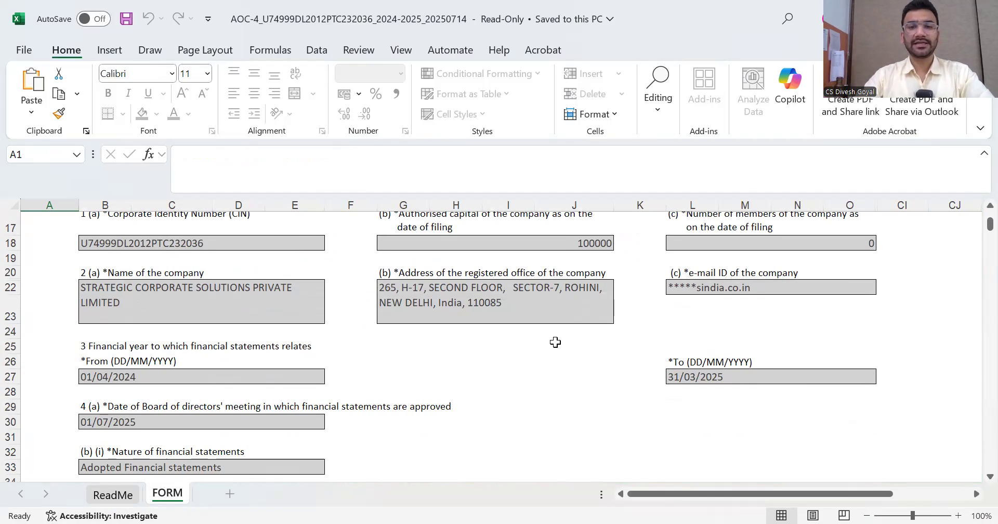
pyautogui.scroll(-2, 539, 345)
pyautogui.scroll(-6, 527, 346)
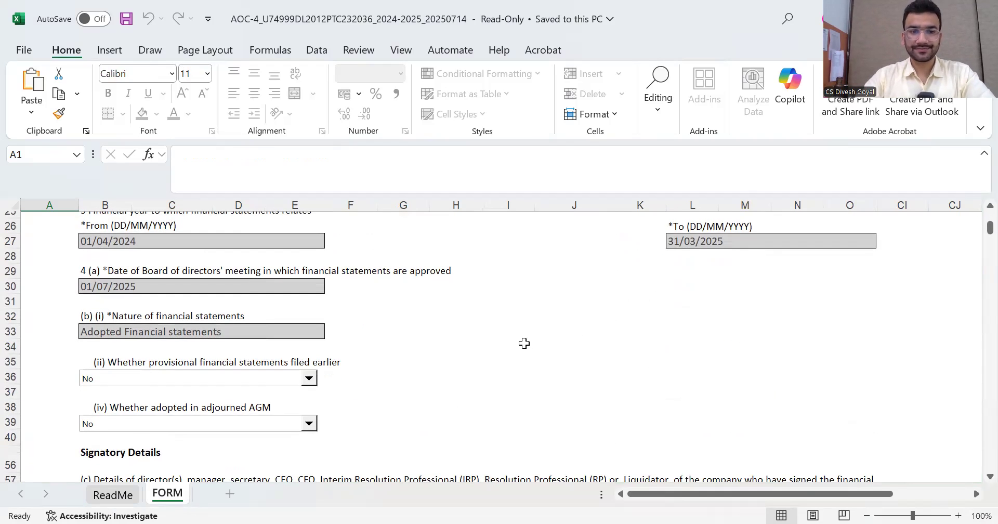
pyautogui.scroll(-5, 547, 282)
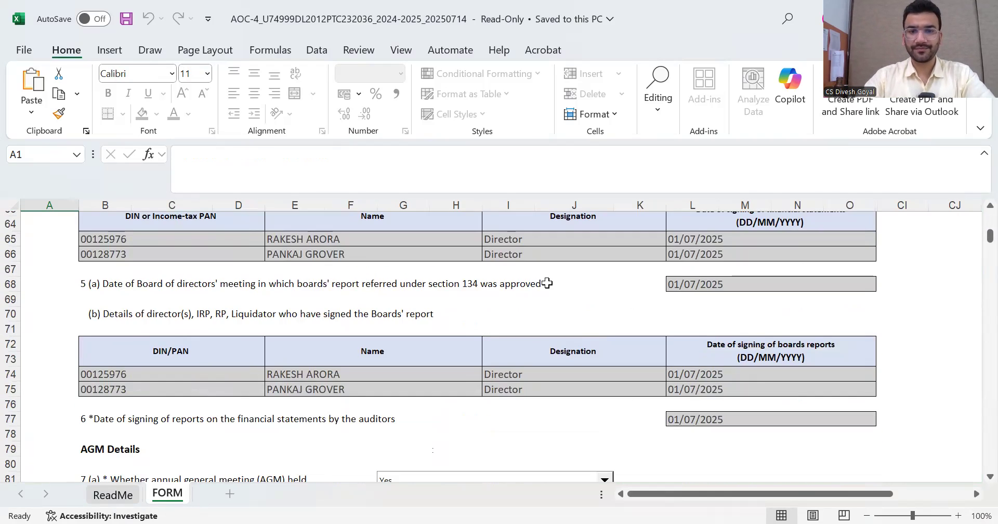
pyautogui.scroll(-8, 554, 350)
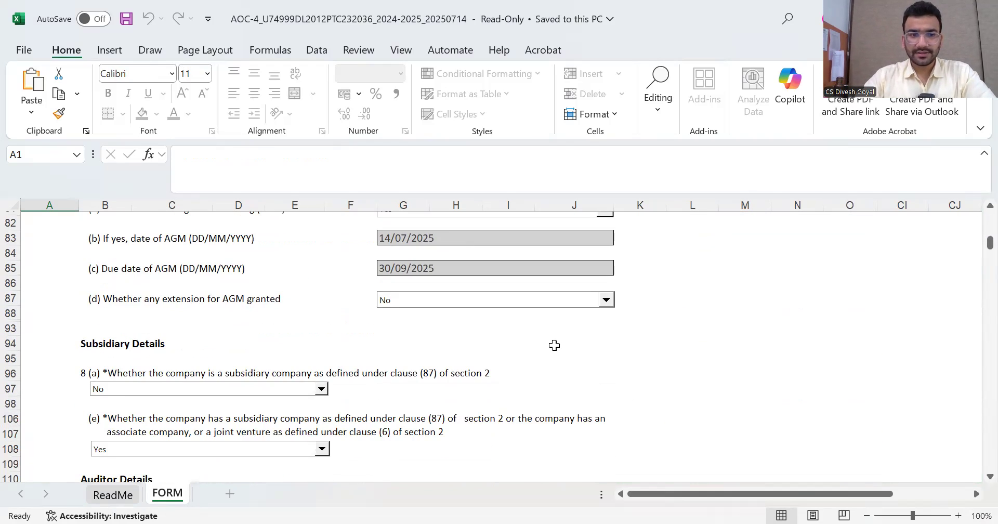
pyautogui.scroll(-10, 503, 343)
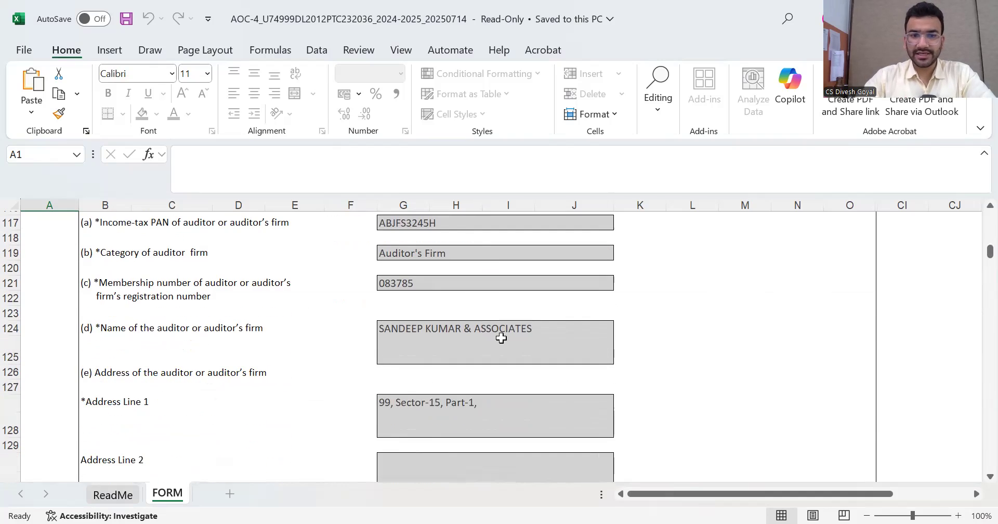
pyautogui.scroll(-8, 501, 337)
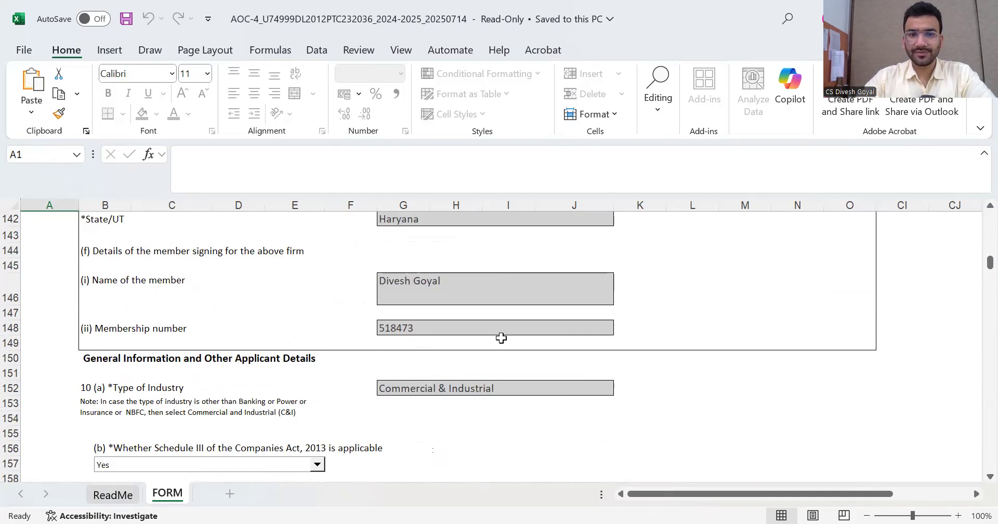
pyautogui.scroll(-9, 501, 338)
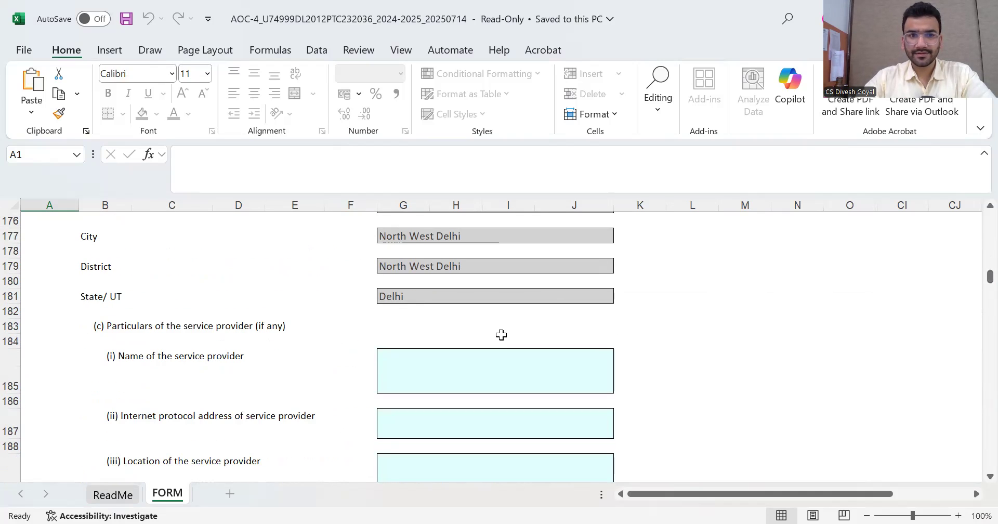
# Check the service provider name field, then continue down to the Part I Balance Sheet
pyautogui.click(512, 371)
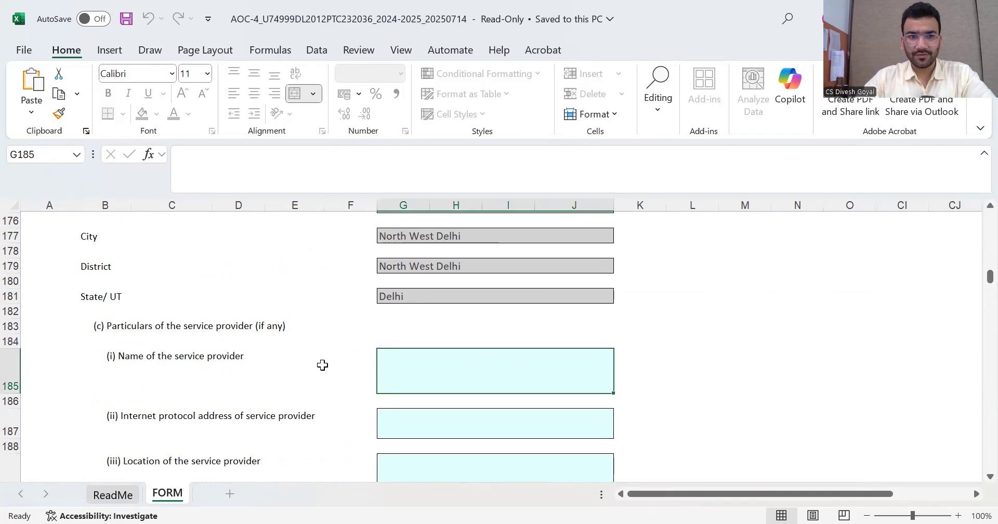
pyautogui.scroll(3, 288, 364)
pyautogui.scroll(3, 304, 355)
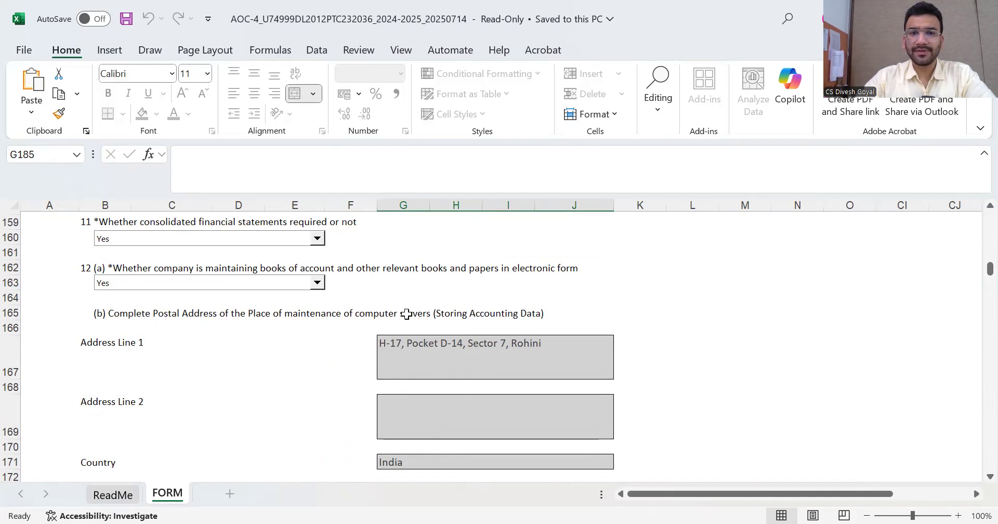
pyautogui.scroll(-7, 406, 314)
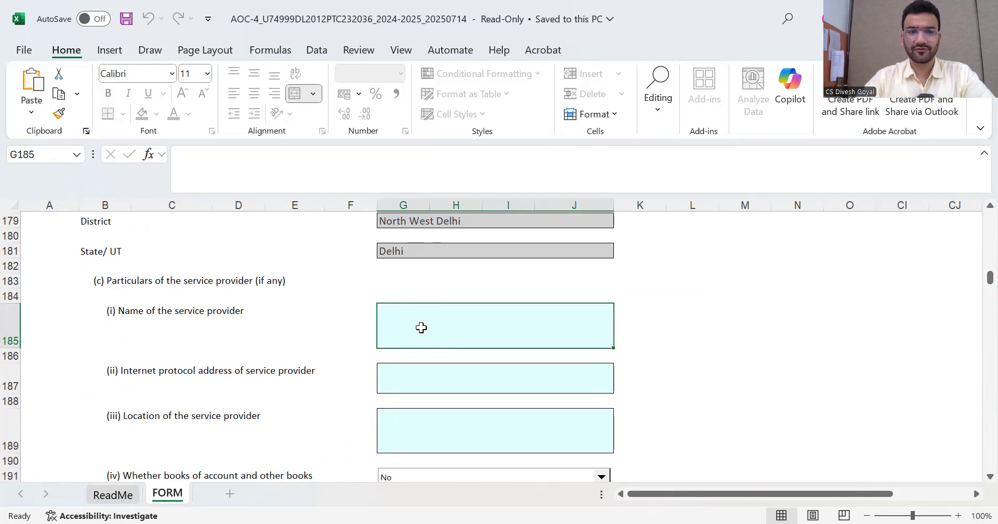
pyautogui.scroll(-5, 421, 328)
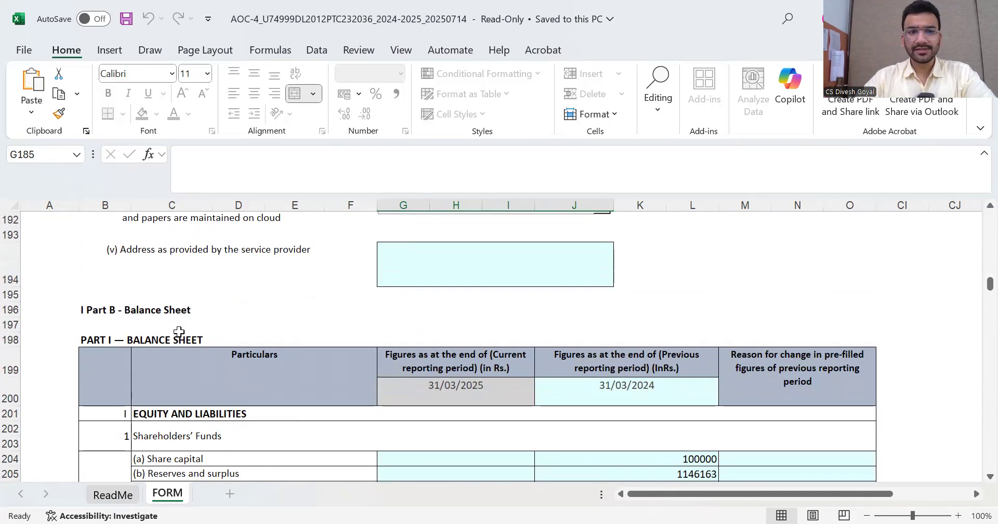
pyautogui.scroll(-1, 305, 338)
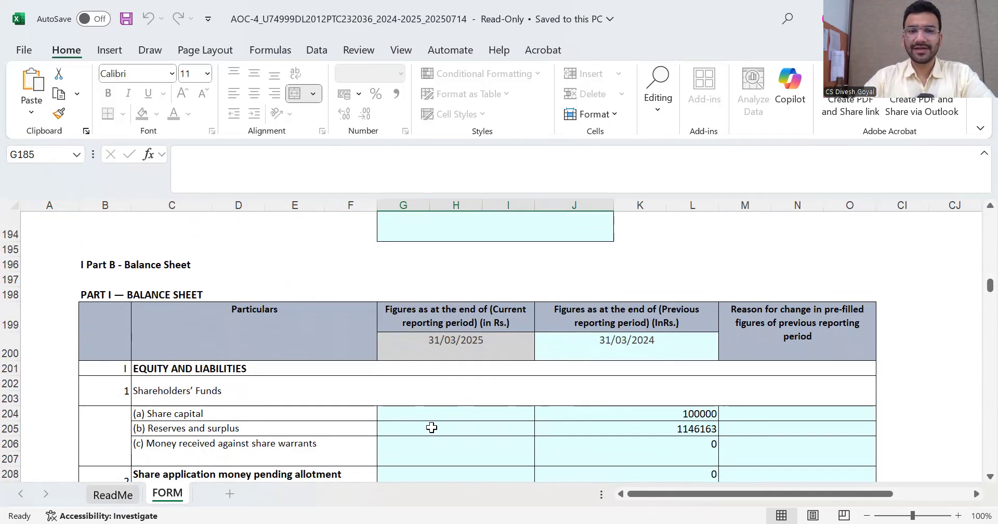
# Enter current-year Share capital 100000 and Reserves and surplus 400000 in G205
pyautogui.click(435, 416)
pyautogui.write('100000')
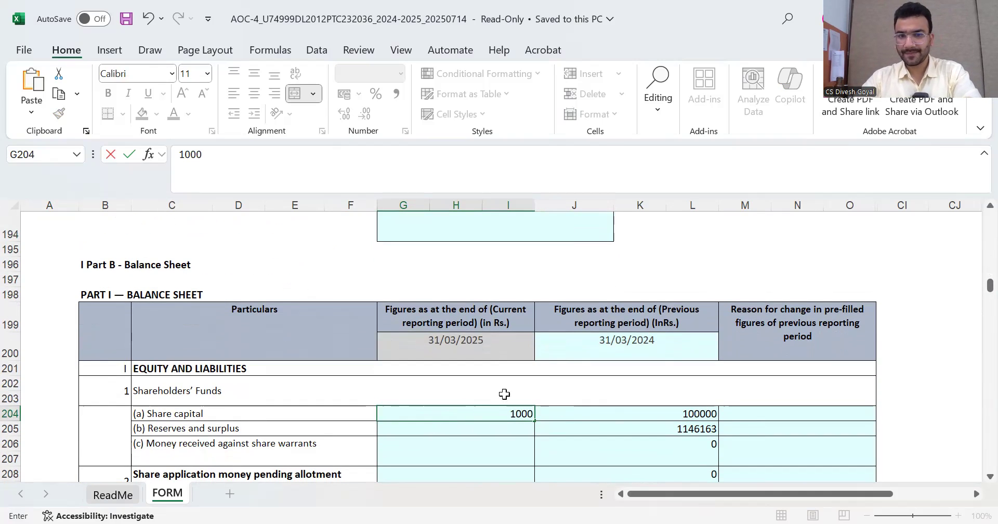
pyautogui.hotkey('ctrl', 'Return')
pyautogui.click(629, 411)
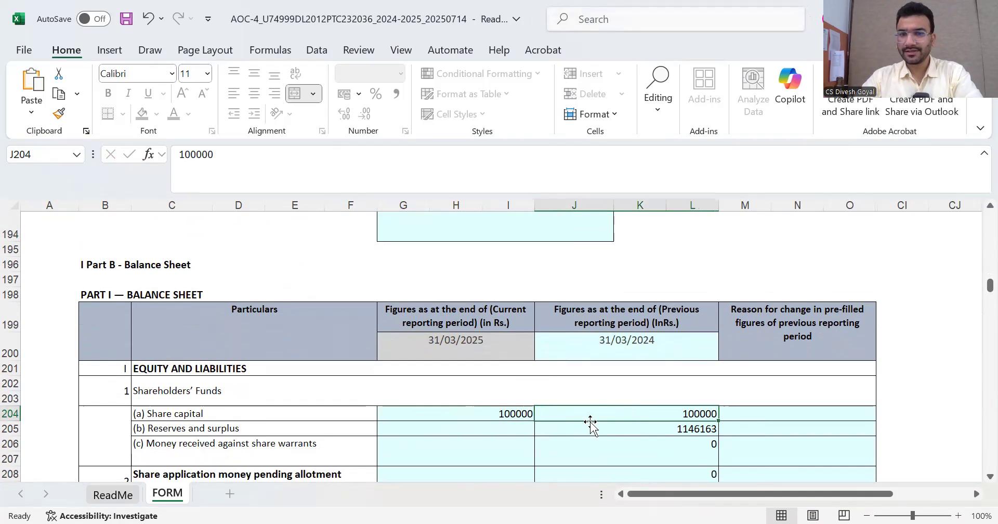
pyautogui.click(493, 431)
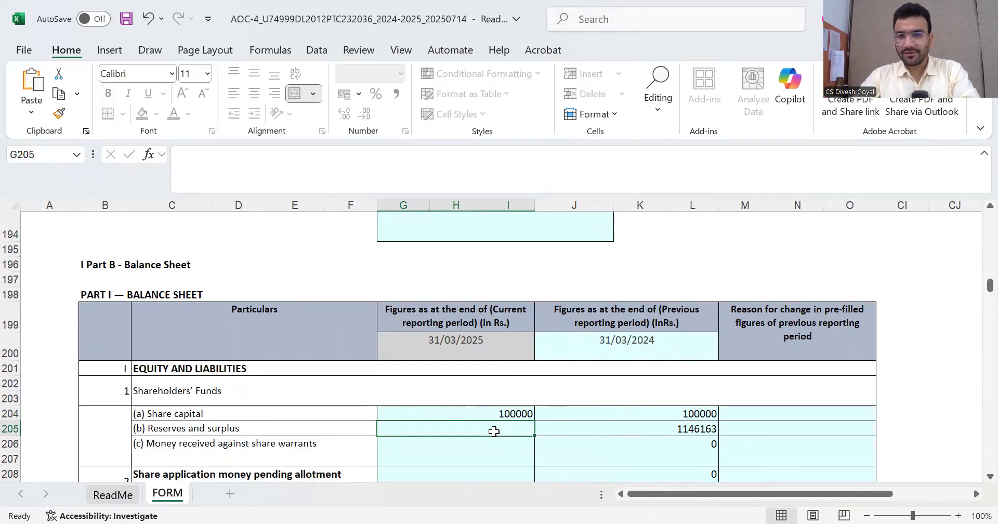
pyautogui.write('400000')
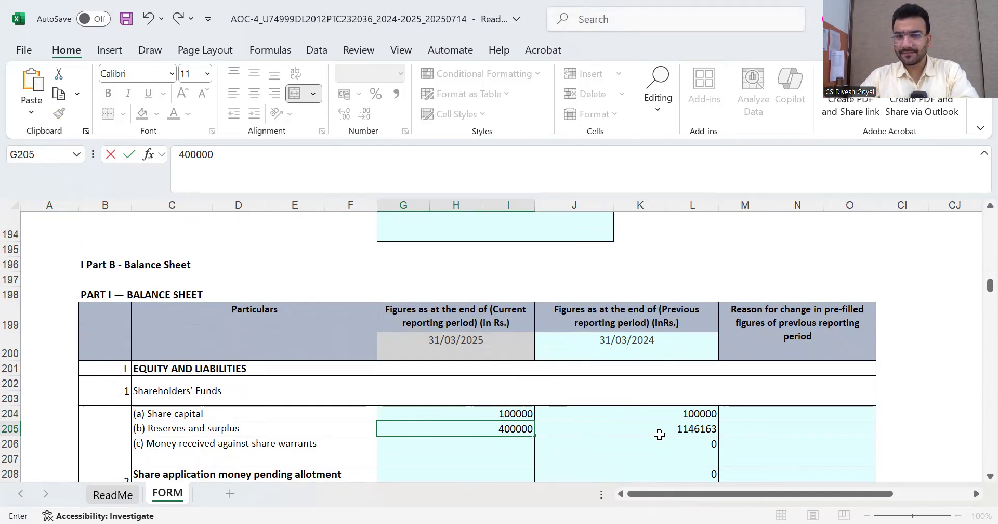
pyautogui.click(658, 433)
# Compare the previous-year Share capital and reserves figures against the new 500000.00 total
pyautogui.scroll(-1, 539, 343)
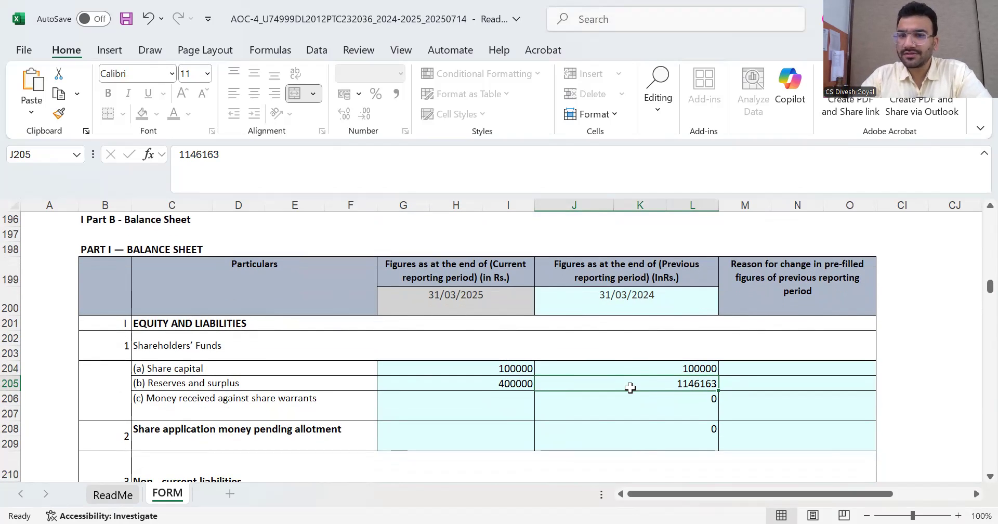
pyautogui.scroll(-3, 644, 379)
pyautogui.scroll(2, 654, 372)
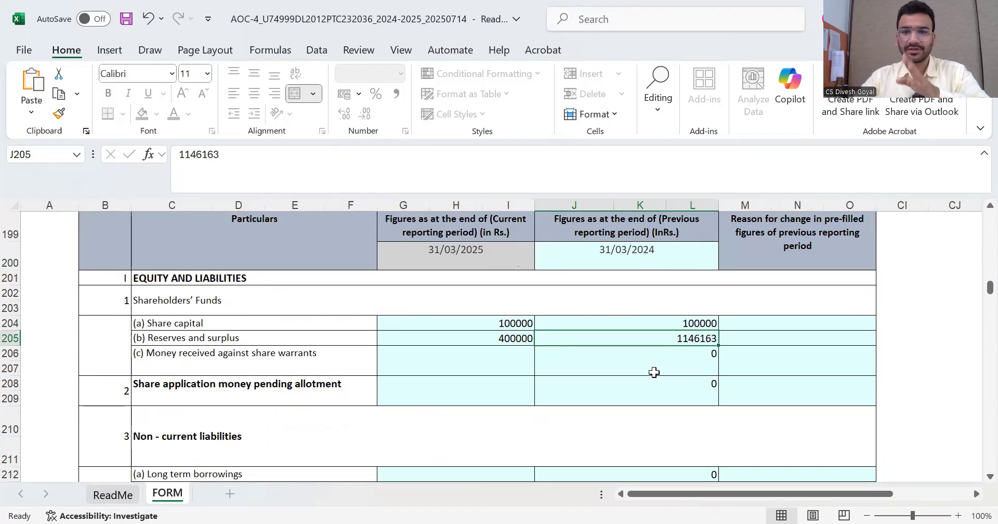
pyautogui.click(681, 322)
pyautogui.click(681, 340)
pyautogui.scroll(-6, 686, 364)
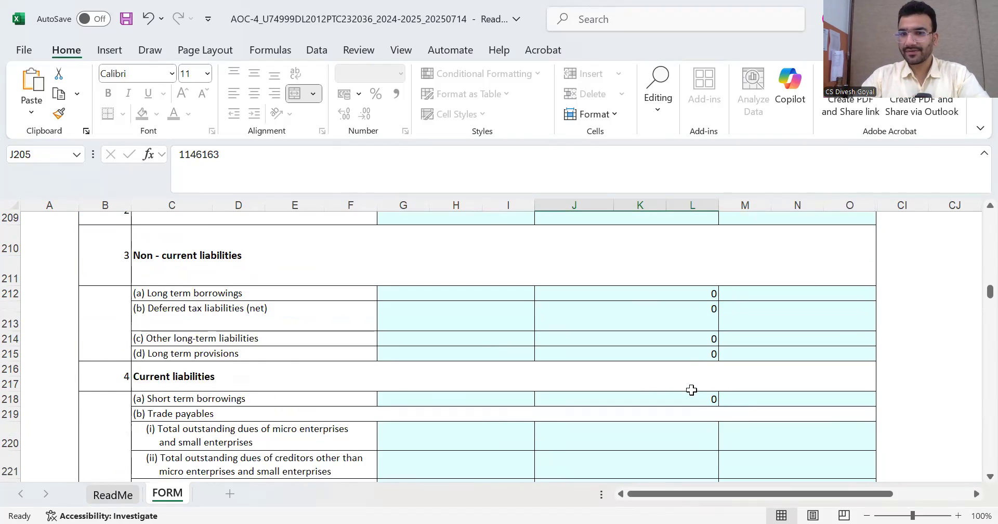
pyautogui.scroll(-2, 695, 409)
pyautogui.scroll(8, 689, 408)
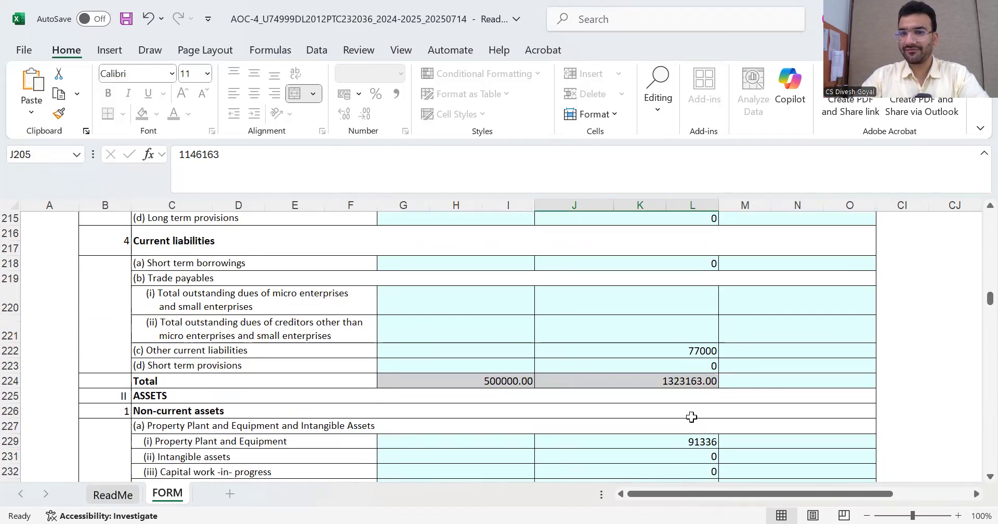
pyautogui.scroll(2, 687, 403)
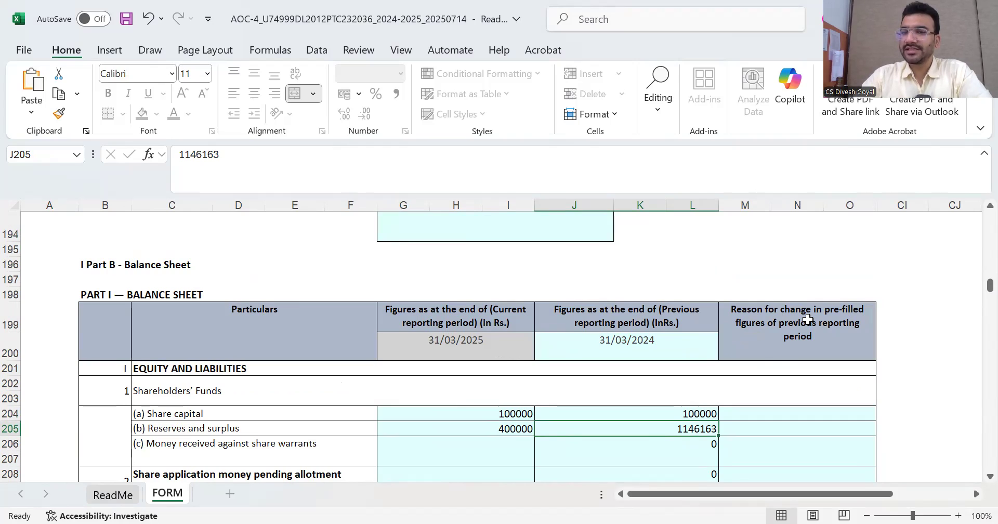
# Correct previous-year reserves in J205 from 1146163 to 1146162 and add the AutoComplete reason-for-change note in M205
pyautogui.doubleClick(712, 429)
pyautogui.press('Delete')
pyautogui.write('2')
pyautogui.click(773, 431)
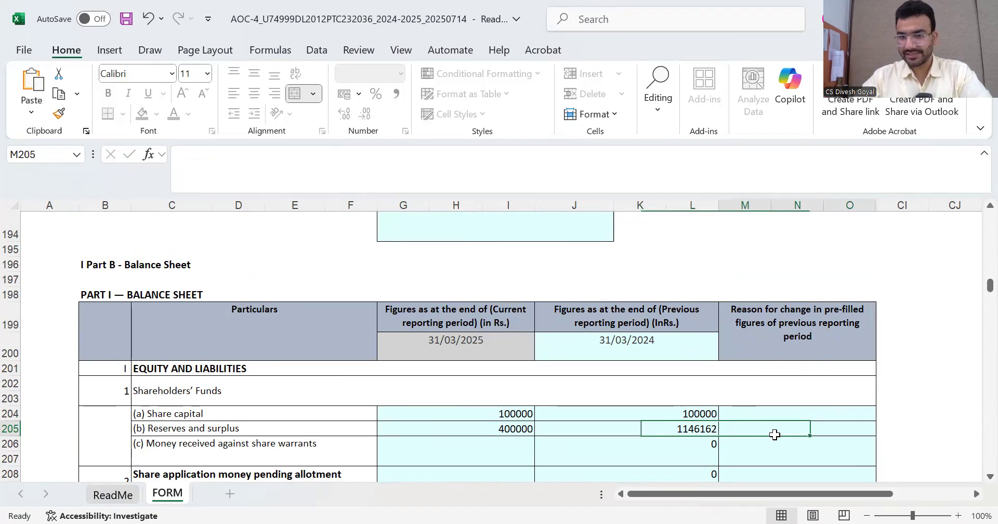
pyautogui.write('r')
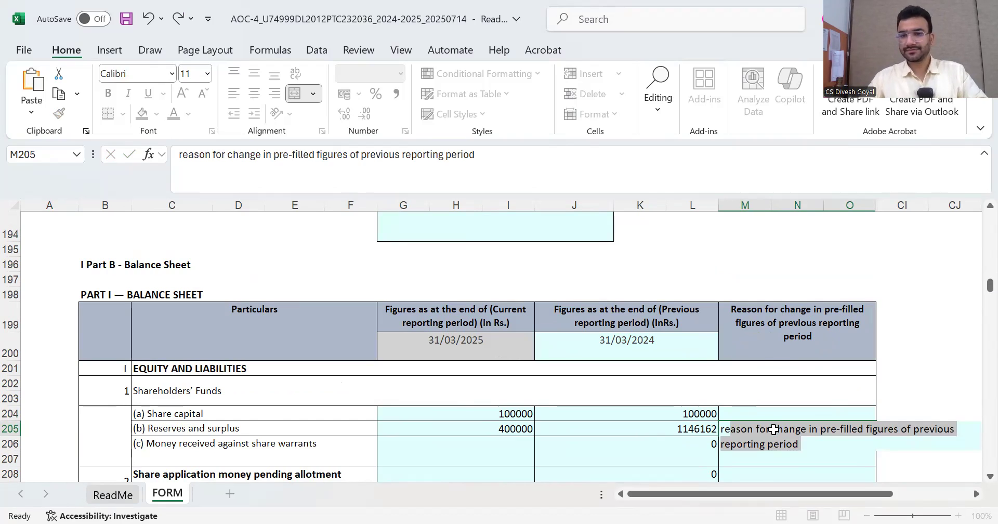
pyautogui.press('Return')
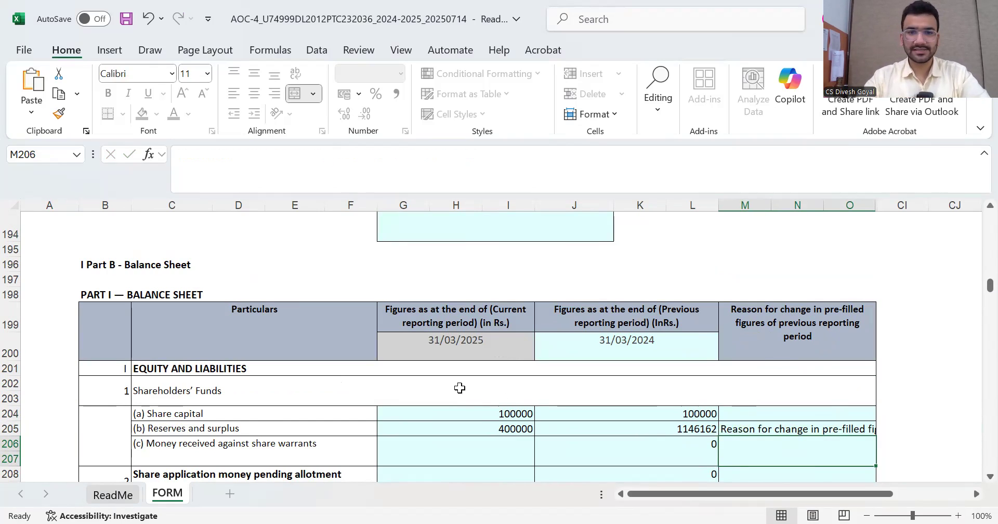
pyautogui.scroll(-4, 453, 383)
pyautogui.scroll(-13, 454, 383)
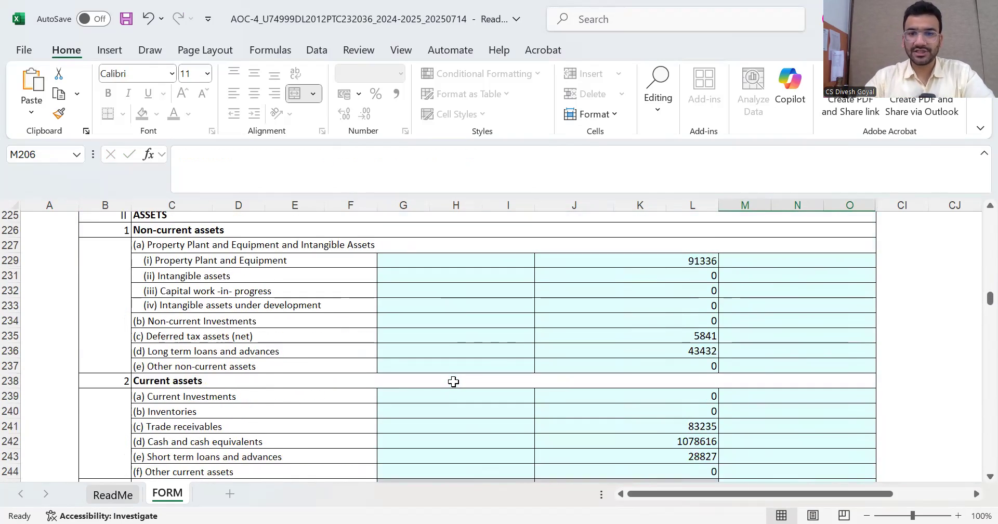
# Scroll past the foreign exchange tables to the Declaration below Segment VI Miscellaneous
pyautogui.scroll(-14, 302, 309)
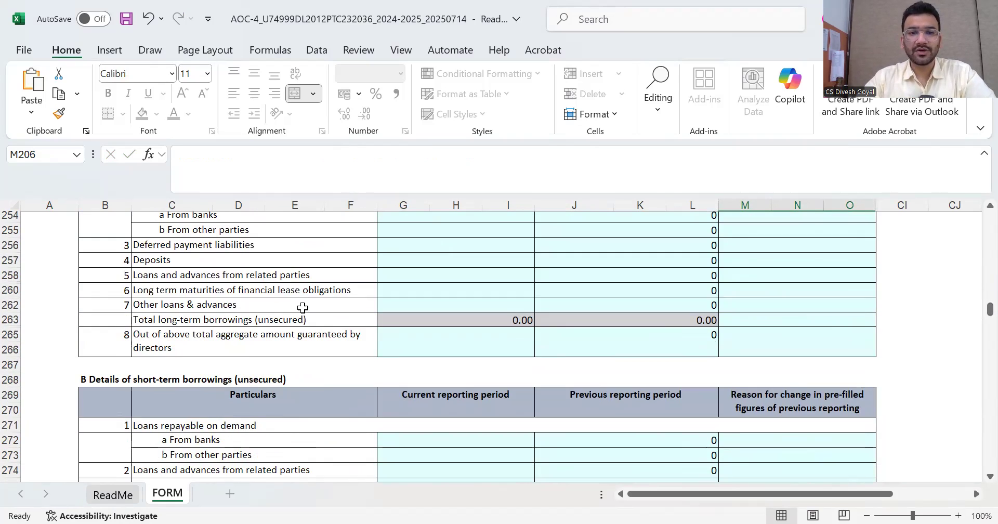
pyautogui.scroll(-12, 302, 313)
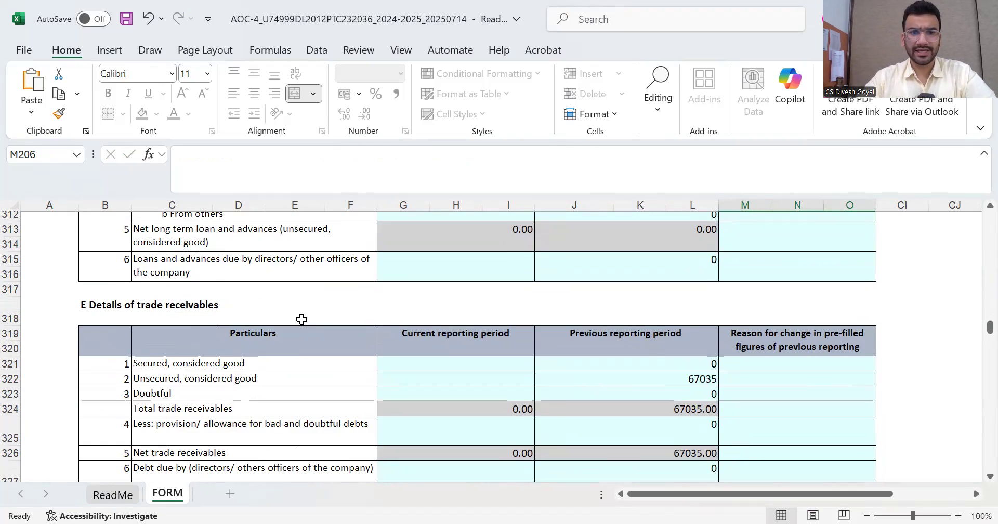
pyautogui.scroll(-12, 301, 323)
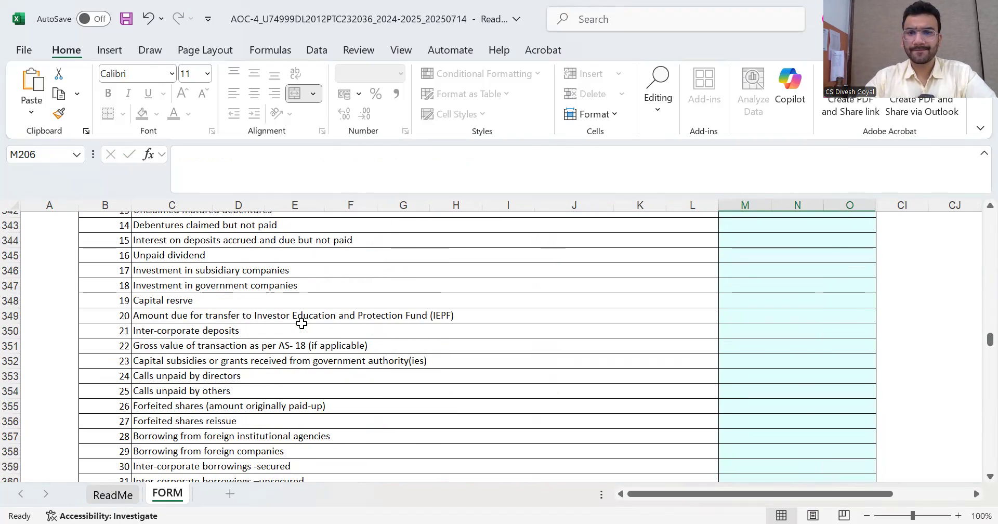
pyautogui.scroll(15, 302, 330)
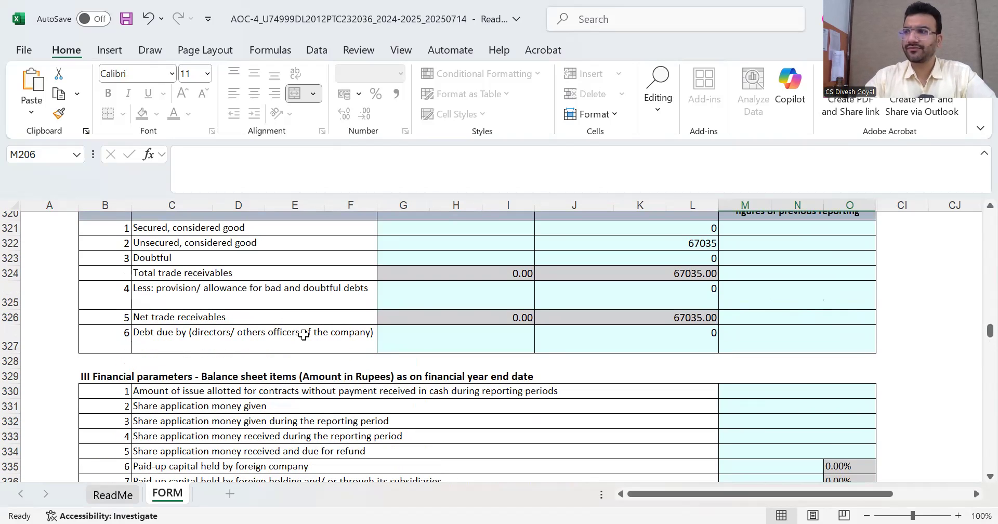
pyautogui.scroll(-9, 303, 334)
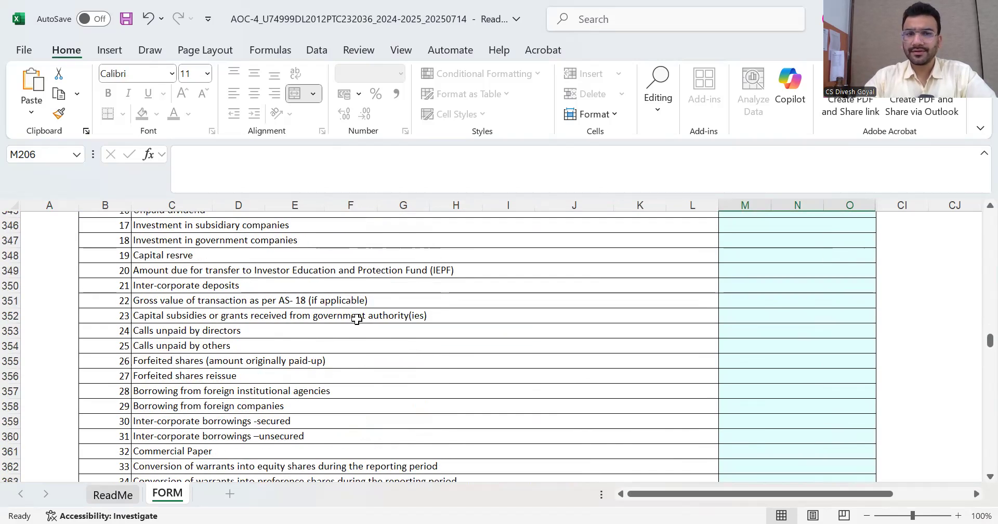
pyautogui.scroll(-11, 498, 283)
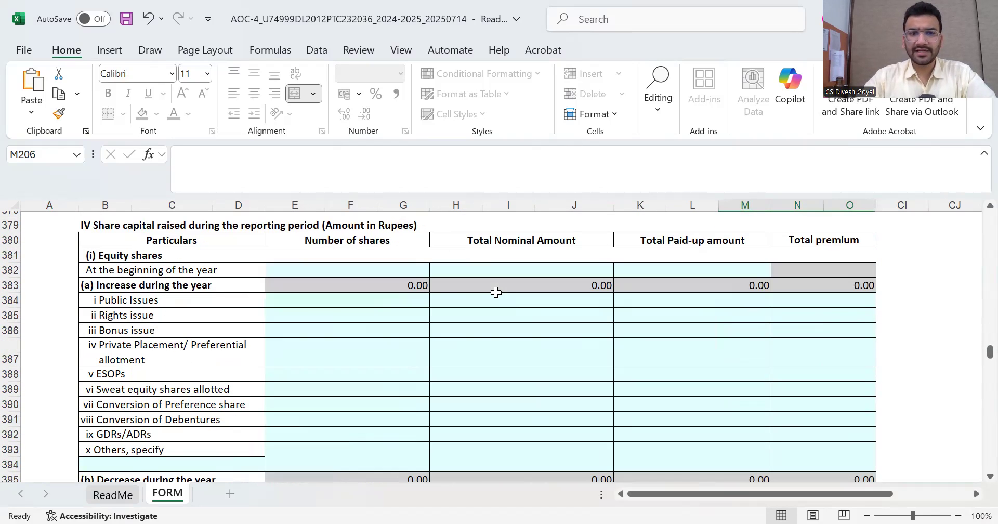
pyautogui.scroll(-7, 301, 294)
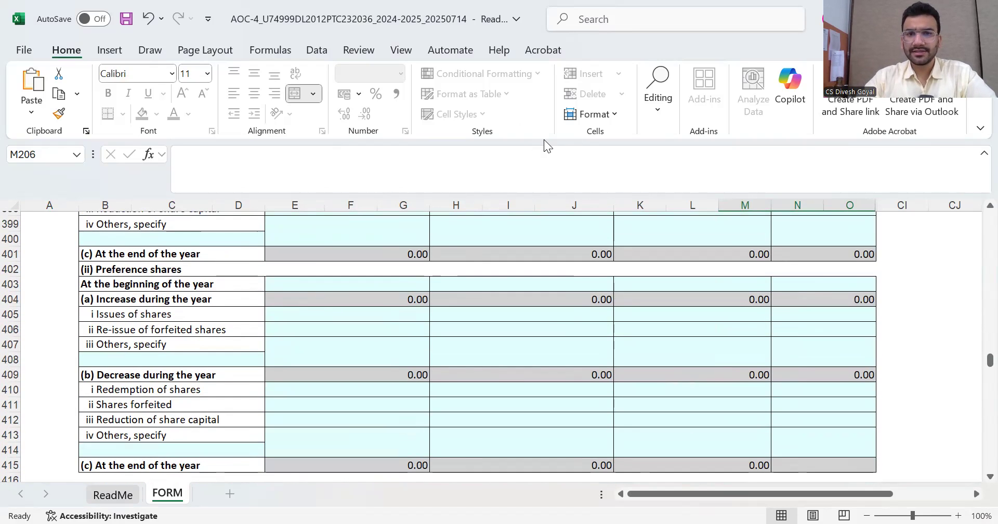
pyautogui.scroll(-5, 430, 285)
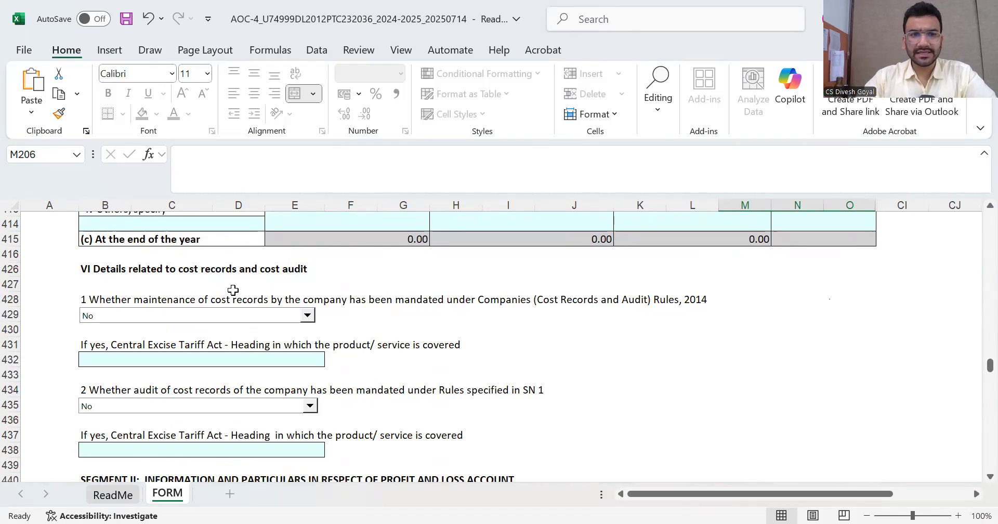
pyautogui.scroll(-6, 220, 290)
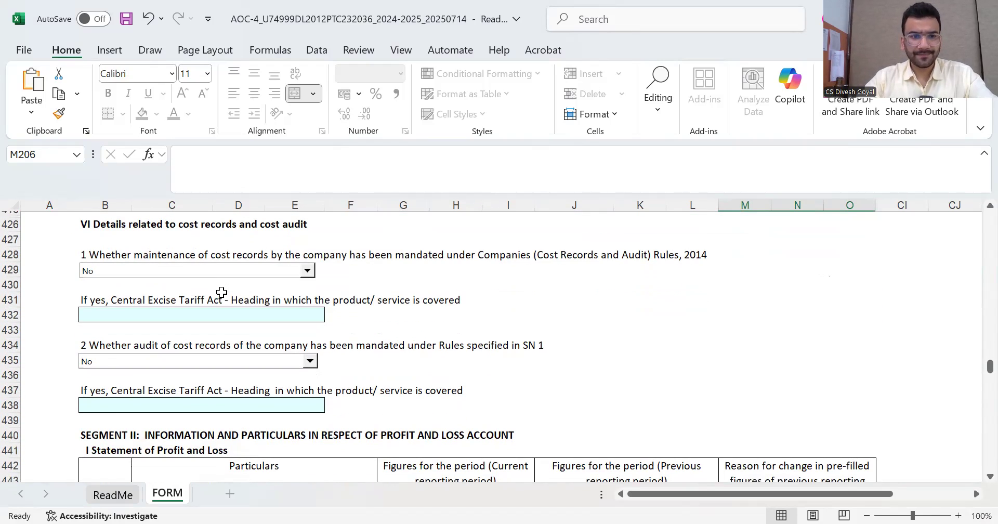
pyautogui.scroll(-2, 415, 312)
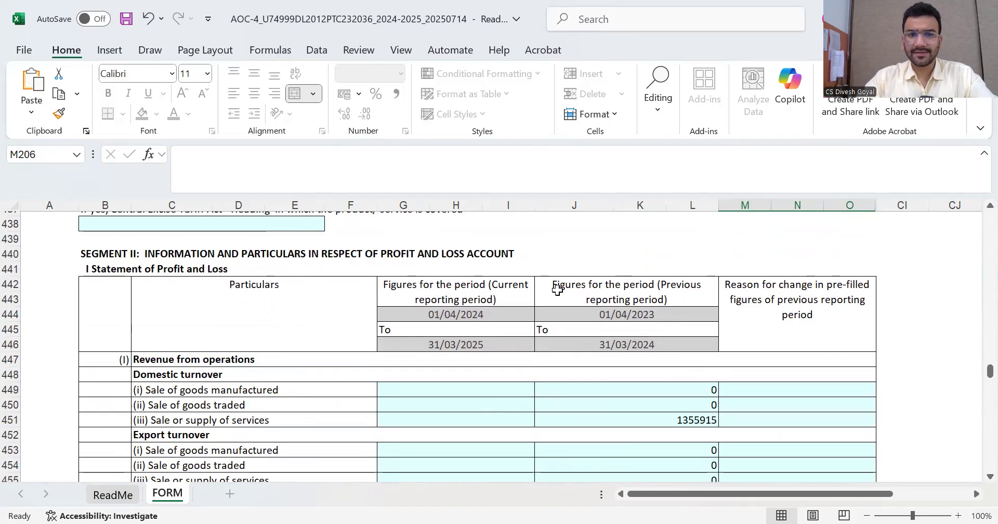
pyautogui.scroll(-20, 585, 318)
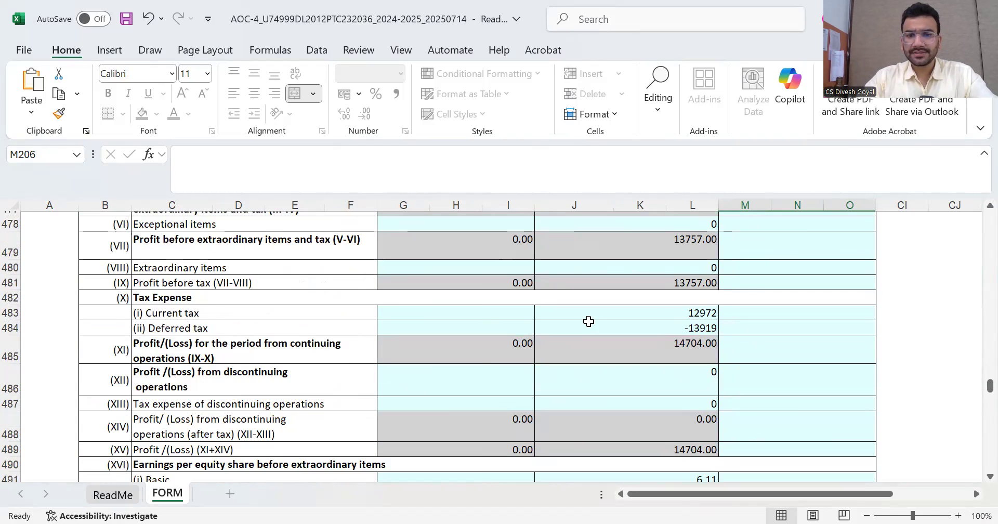
pyautogui.scroll(-20, 585, 318)
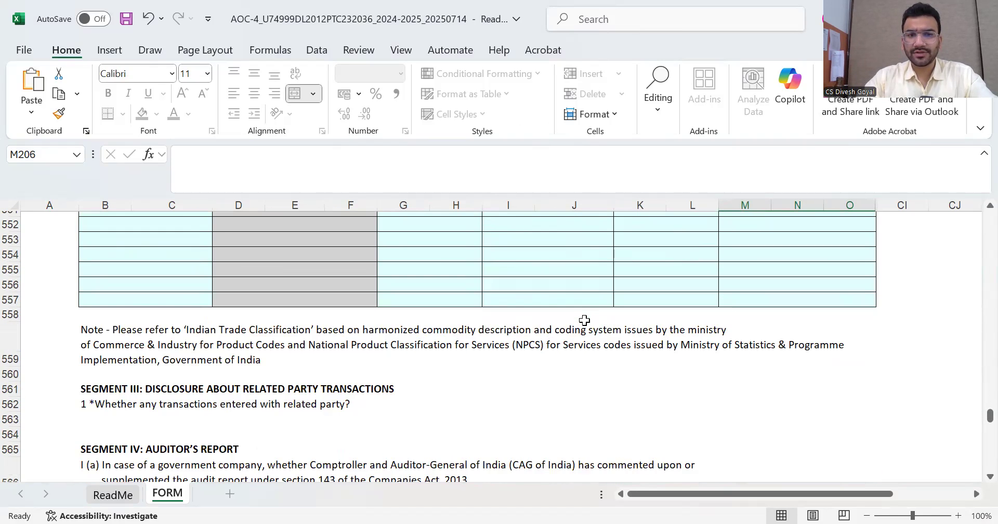
pyautogui.scroll(-4, 582, 323)
pyautogui.scroll(2, 556, 316)
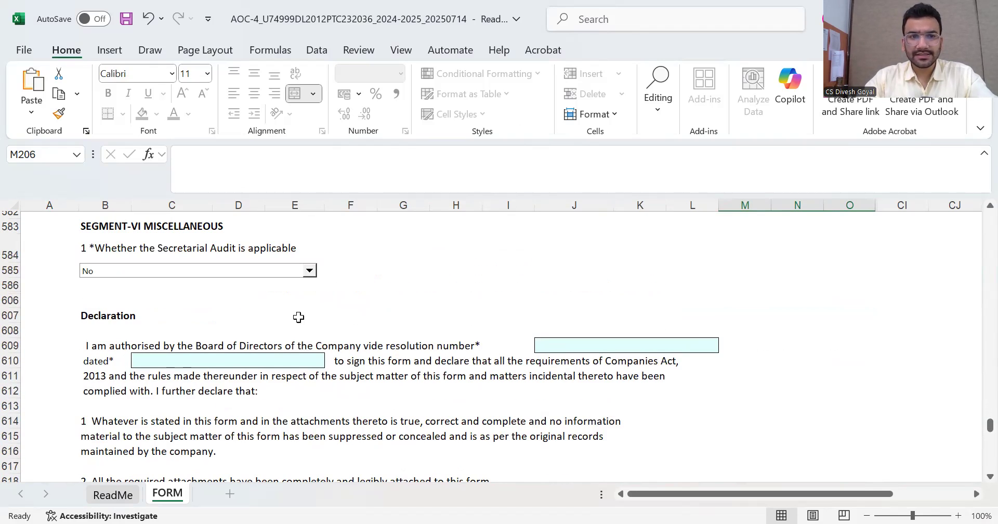
pyautogui.scroll(1, 272, 317)
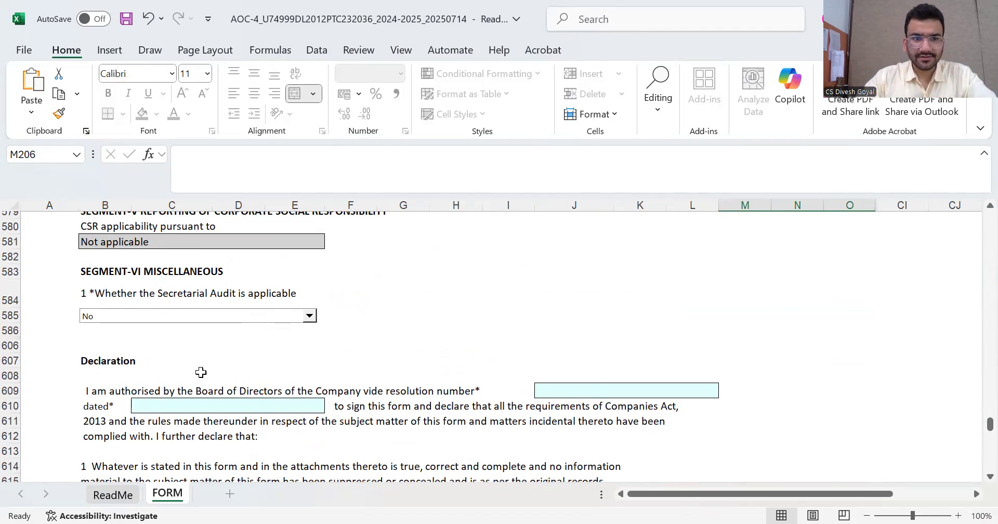
# Select the board resolution number and date cells, and set the signatory's designation to Director
pyautogui.click(596, 389)
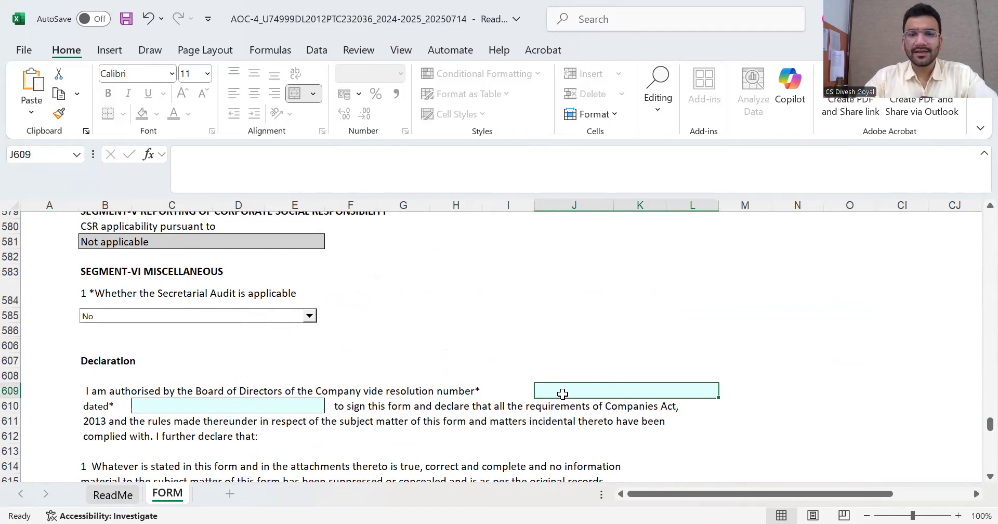
pyautogui.click(206, 410)
pyautogui.scroll(-3, 383, 376)
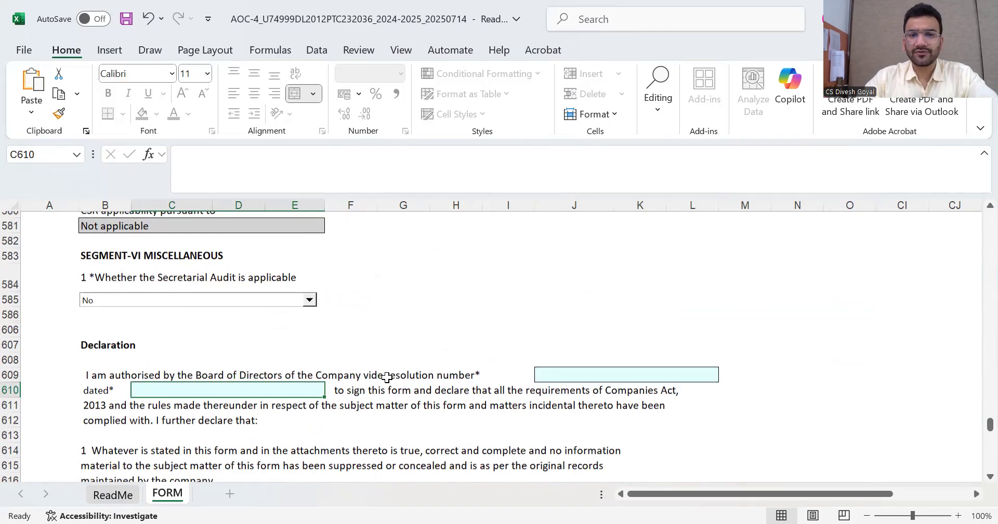
pyautogui.click(660, 455)
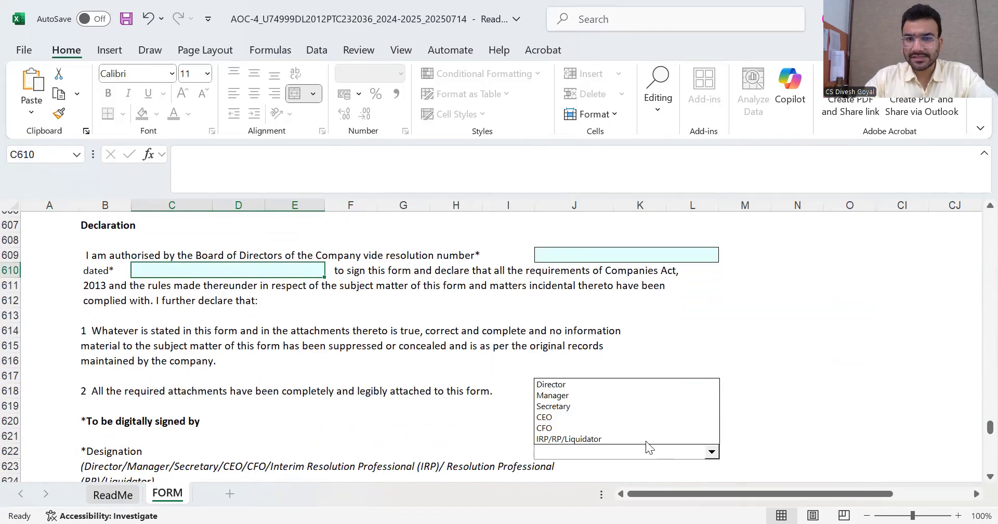
pyautogui.click(565, 385)
# Choose Company Secretary (in whole-time practice) as the certifying professional
pyautogui.scroll(-2, 716, 375)
pyautogui.scroll(-12, 566, 385)
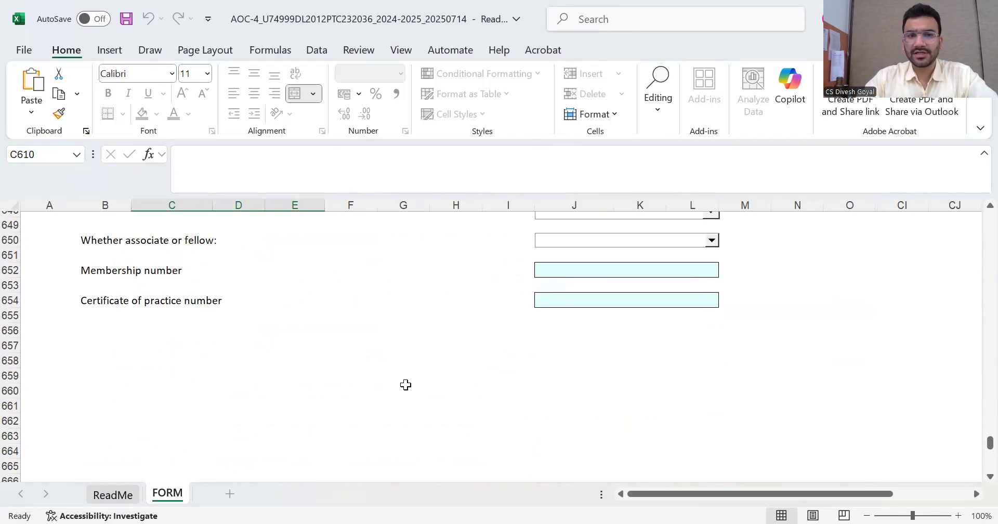
pyautogui.scroll(3, 586, 345)
pyautogui.click(609, 341)
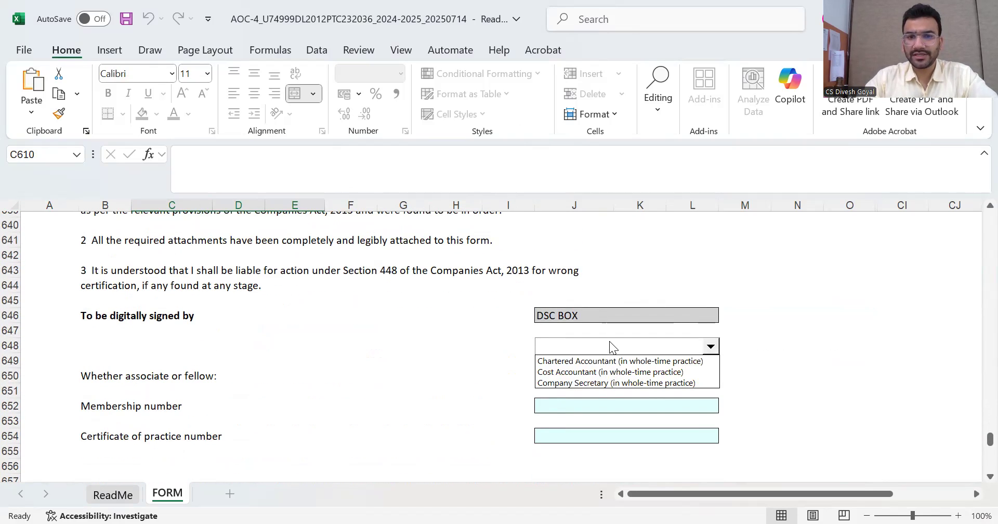
pyautogui.click(598, 383)
pyautogui.scroll(-10, 615, 370)
pyautogui.scroll(-20, 615, 368)
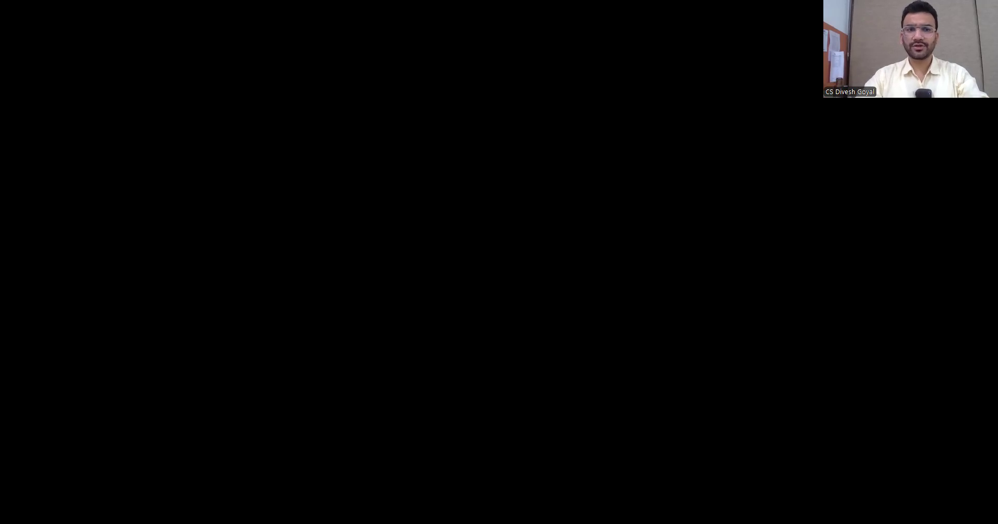
# In the portal's Excel Download and Upload section, choose a file for the AOC-4 Excel upload
pyautogui.scroll(-5, 574, 267)
pyautogui.scroll(-7, 577, 271)
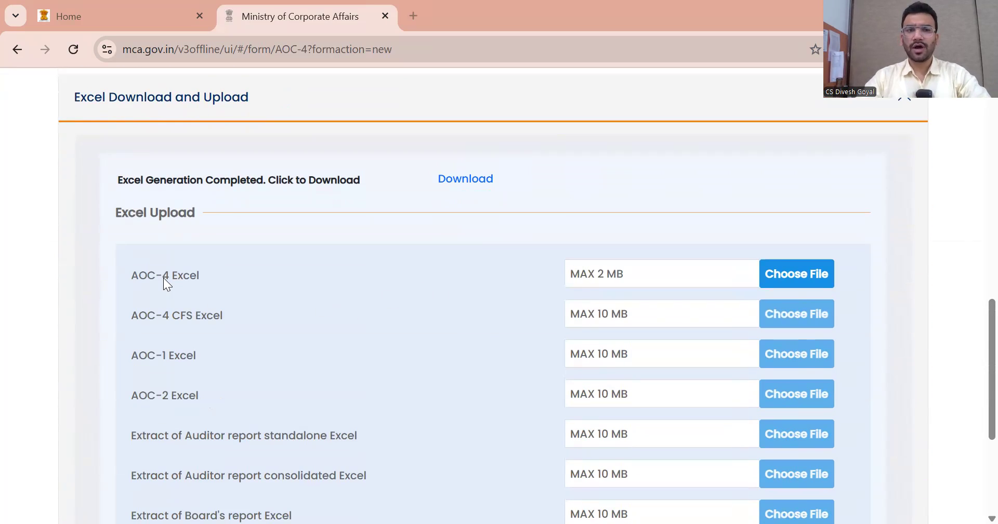
pyautogui.moveTo(136, 212); pyautogui.dragTo(233, 213)
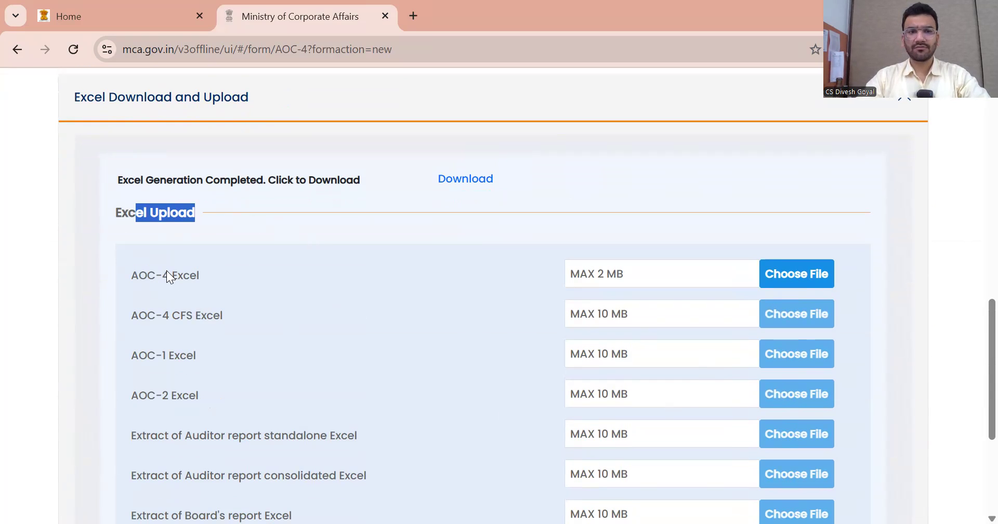
pyautogui.click(787, 274)
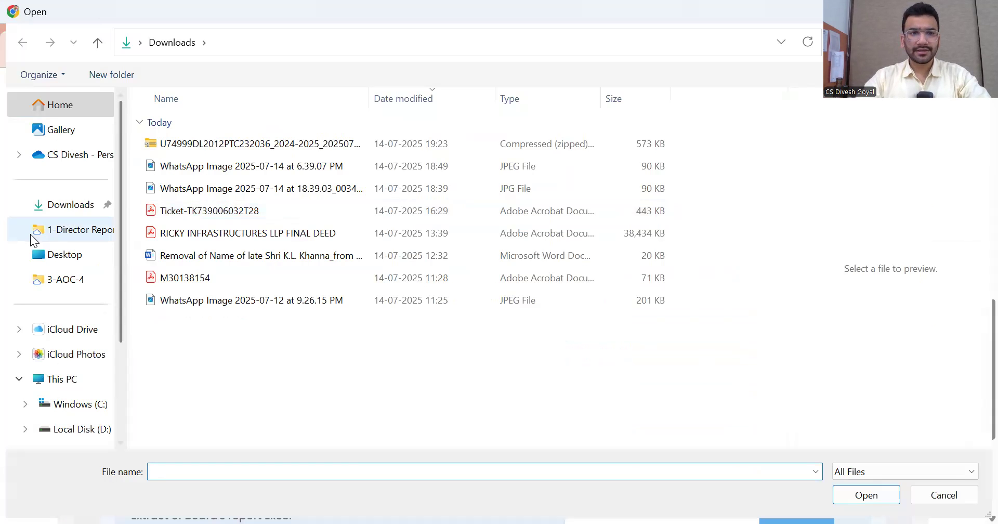
# Browse to the 1-Director Report folder, then close the file picker and return to the portal
pyautogui.click(77, 234)
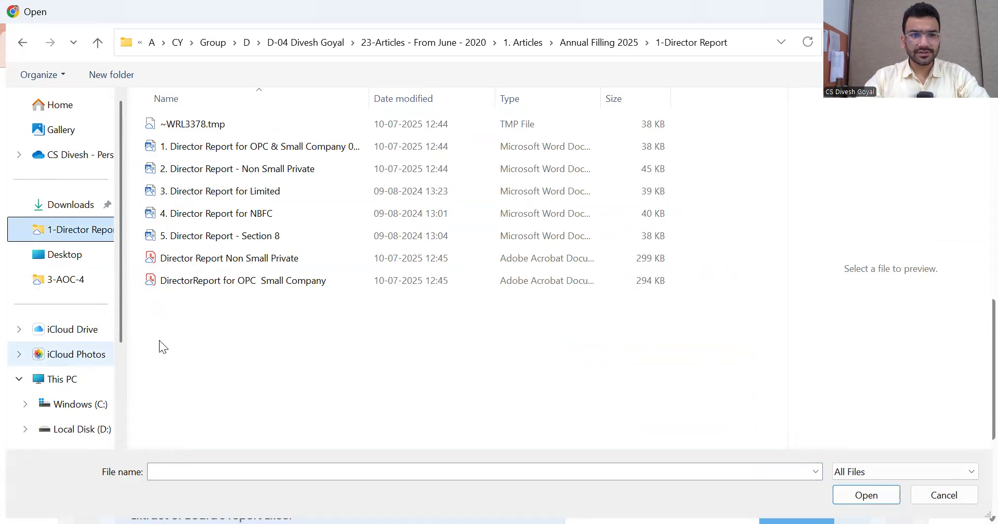
pyautogui.click(943, 494)
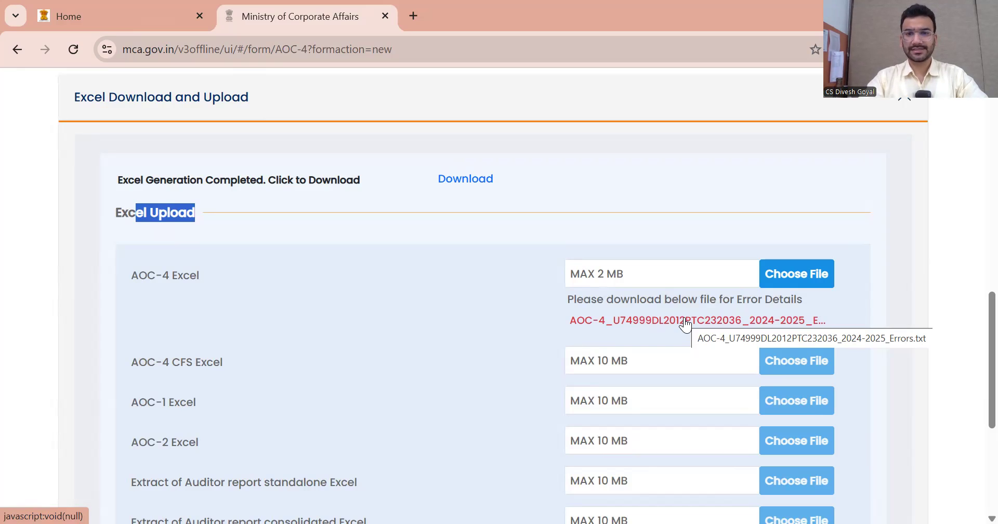
# Download the AOC-4 Excel upload's Errors.txt error-details file
pyautogui.click(684, 322)
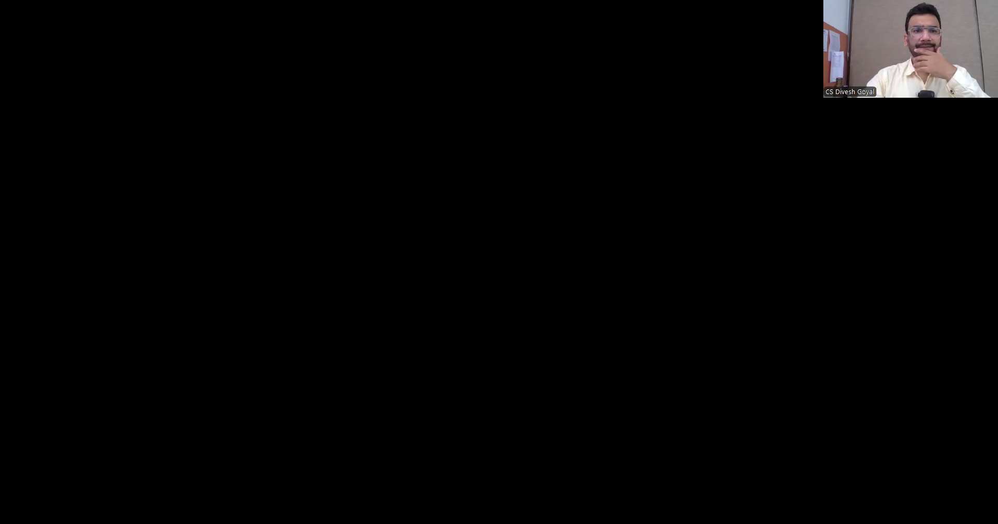
# Read through the invalid Part B value errors in Notepad, highlighting the other-creditors dues message
pyautogui.scroll(-5, 344, 350)
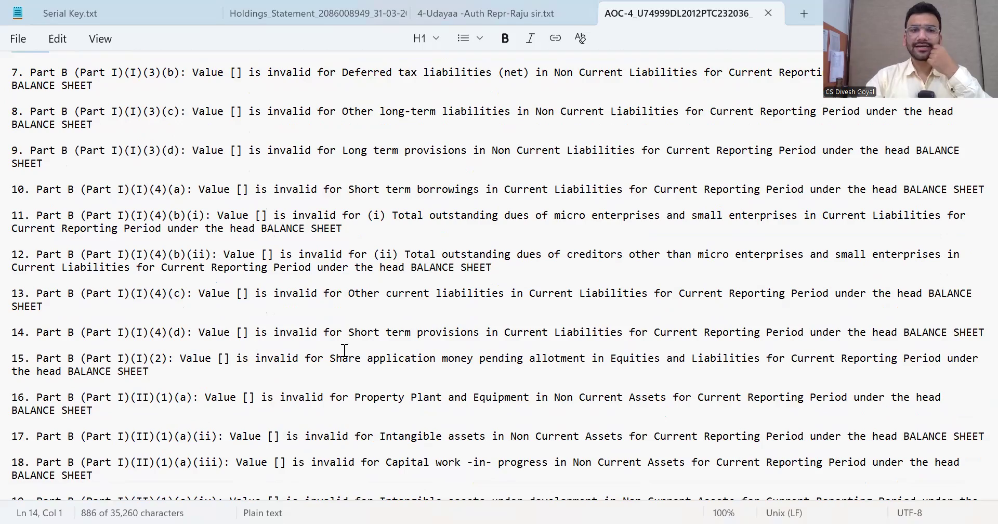
pyautogui.moveTo(36, 254); pyautogui.dragTo(219, 254)
pyautogui.scroll(-20, 331, 335)
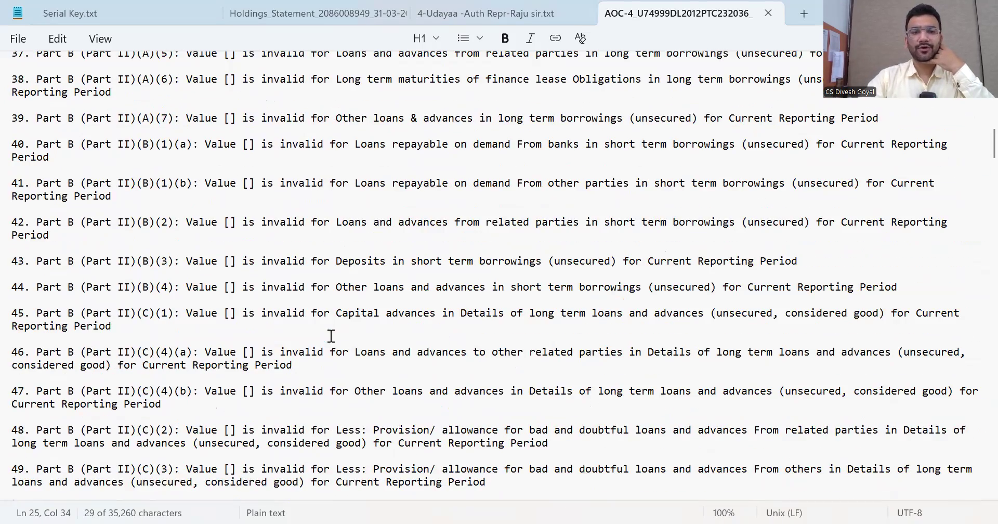
pyautogui.scroll(-20, 312, 332)
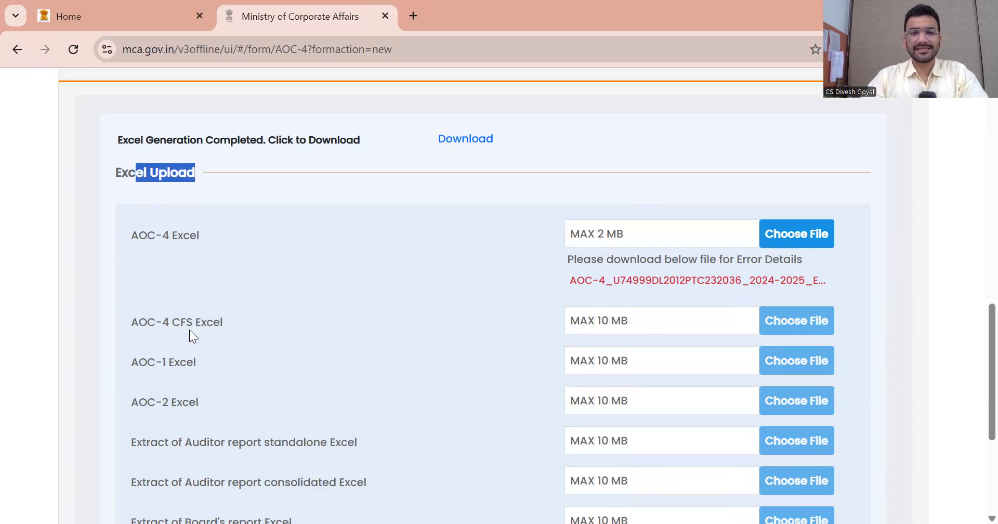
pyautogui.scroll(-3, 208, 328)
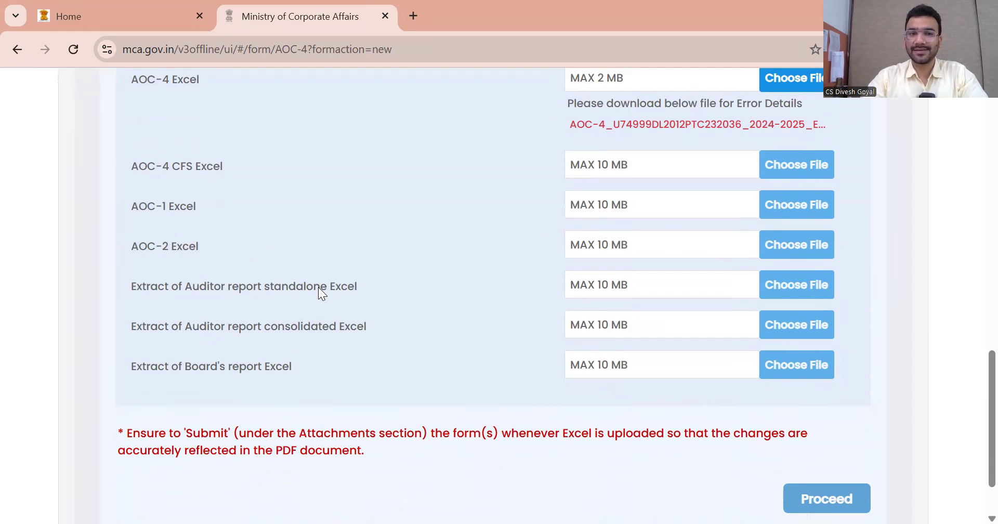
pyautogui.scroll(3, 495, 343)
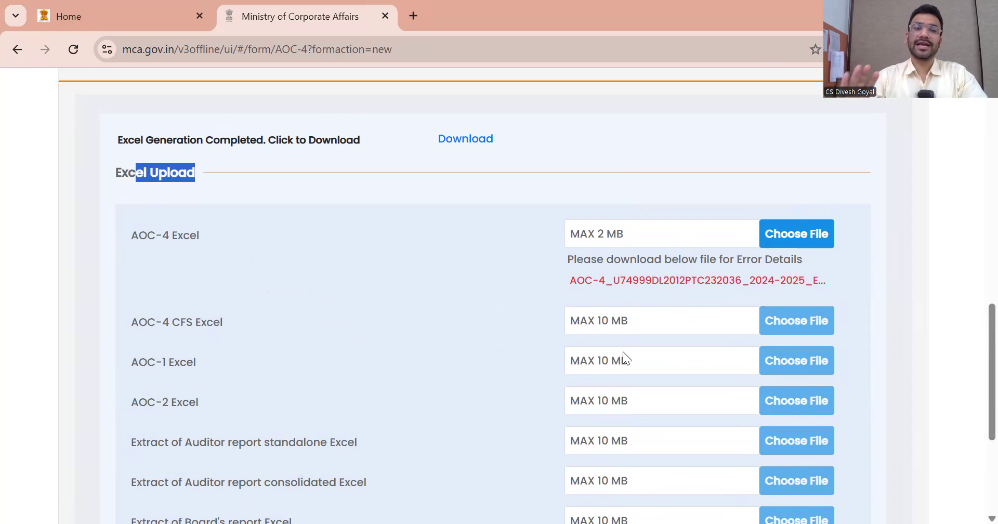
pyautogui.scroll(-5, 622, 352)
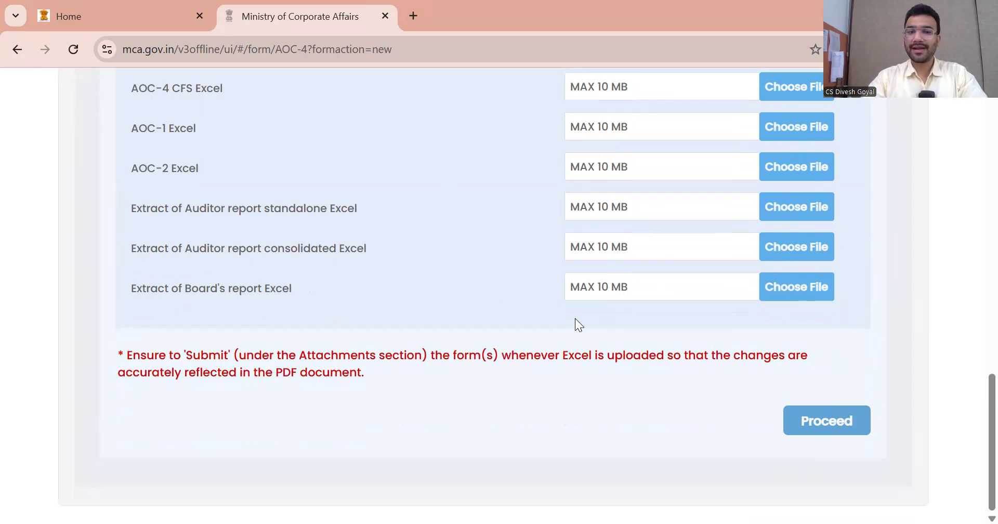